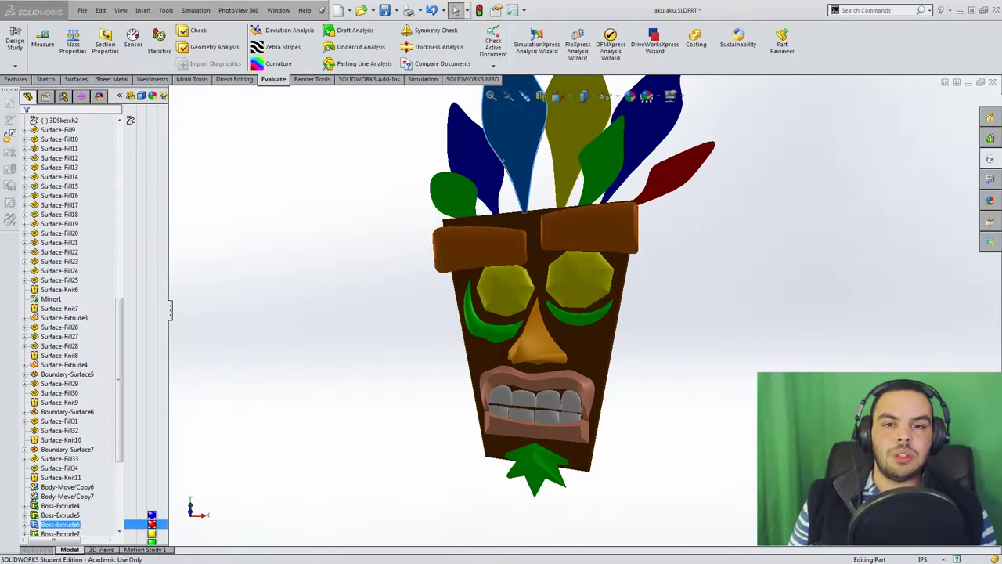
Roll the feature history back to just after Sketch1 and show that sketch with its reference picture.
click(739, 316)
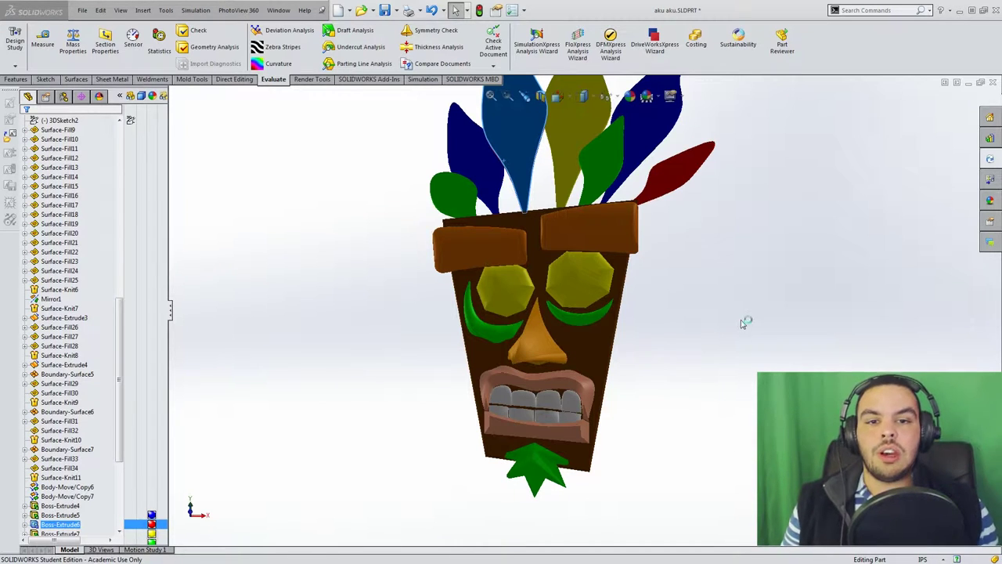
scroll(689, 260, up, 3)
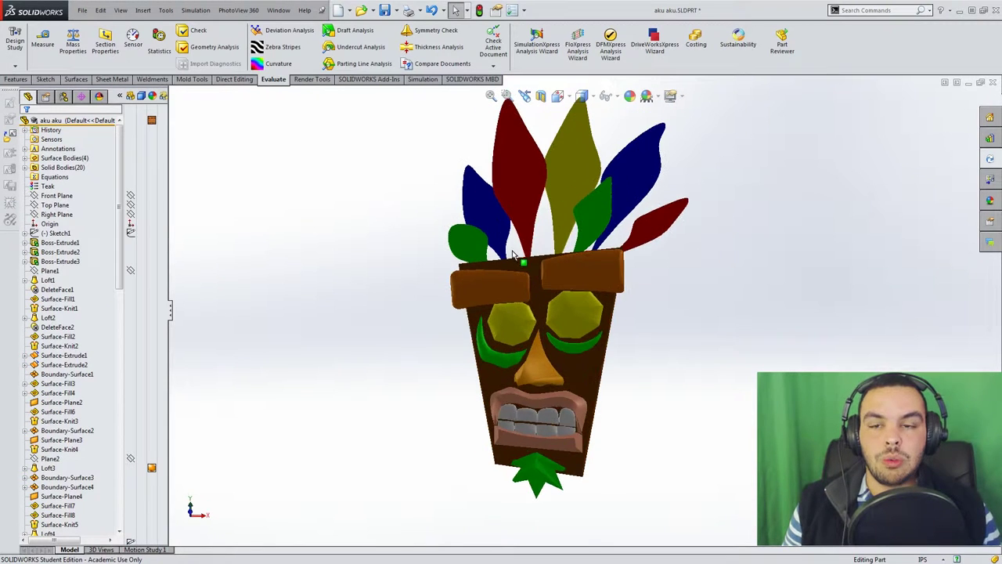
middle_drag(645, 271, 605, 335)
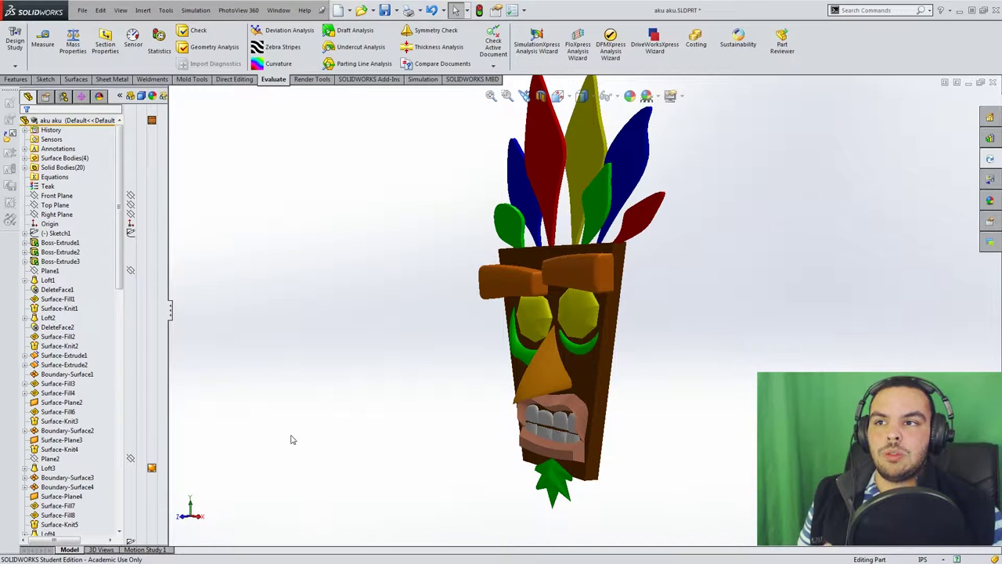
scroll(103, 525, down, 20)
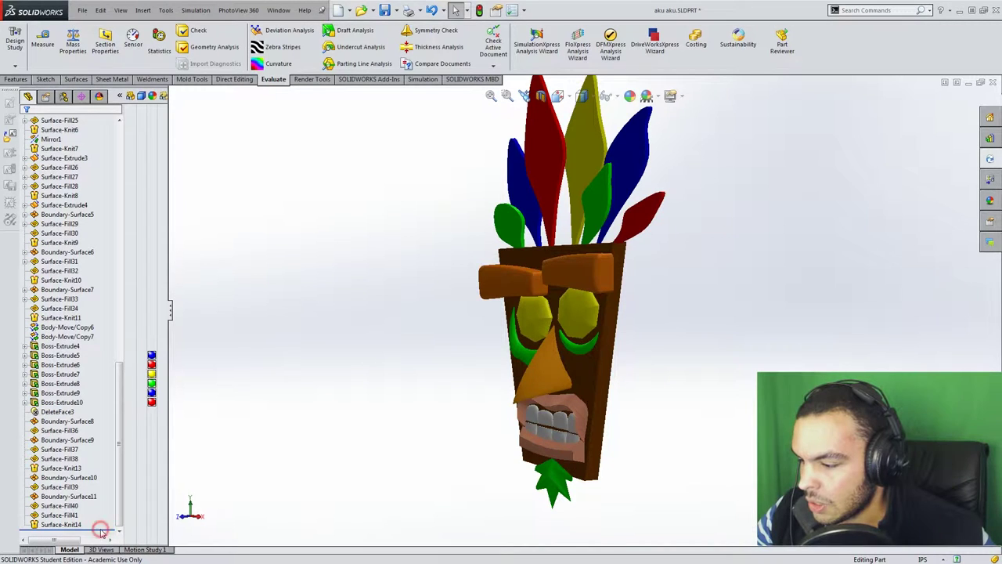
mouse_move(107, 527)
mouse_down()
mouse_move(112, 416)
mouse_move(86, 169)
mouse_move(82, 204)
mouse_move(86, 125)
mouse_move(70, 235)
mouse_up()
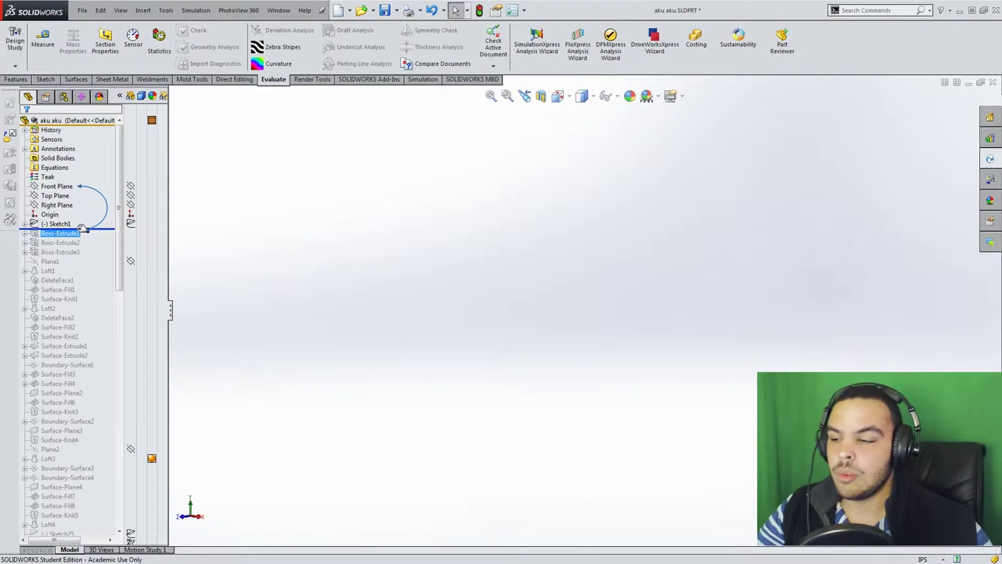
click(69, 224)
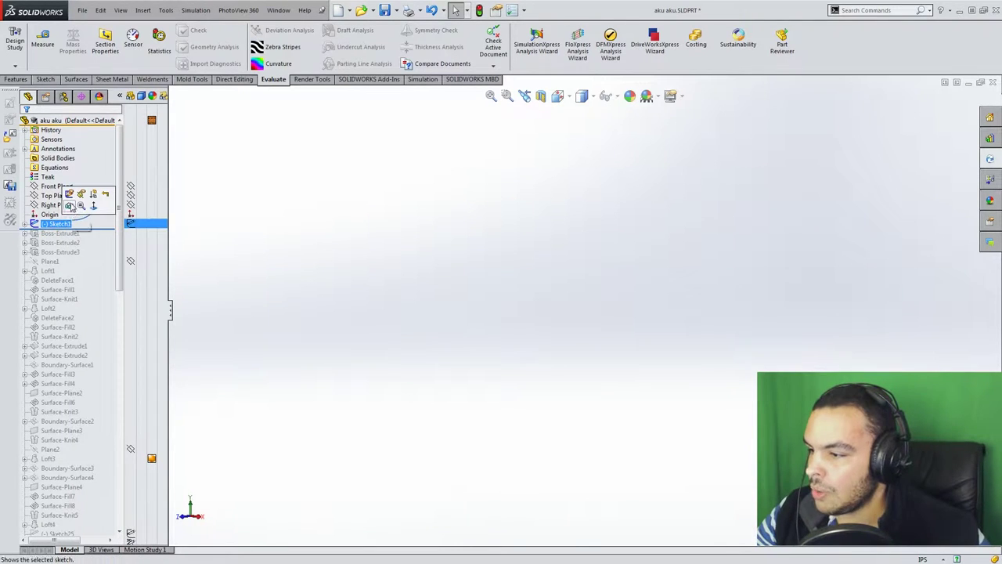
click(70, 205)
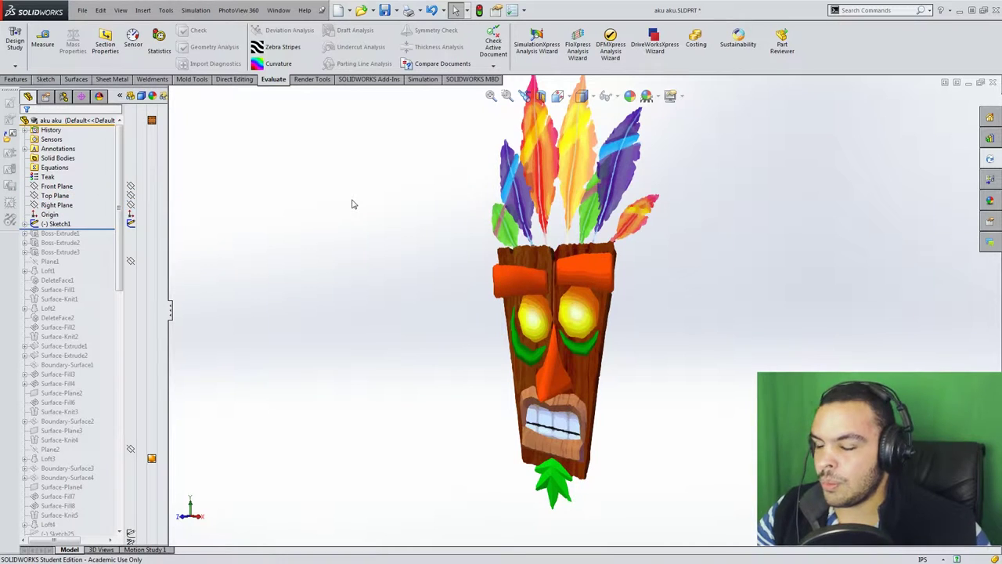
Examine the mask reference picture from the front and at an angle, from the feathers down to the chin.
mouse_move(541, 254)
middle_down()
mouse_move(600, 291)
mouse_move(667, 280)
middle_up()
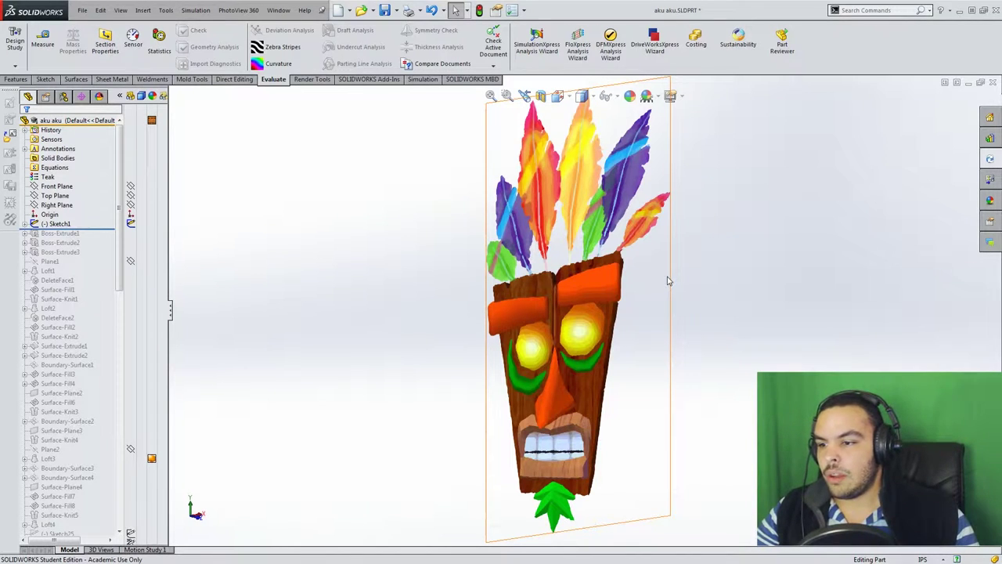
middle_drag(560, 257, 495, 268)
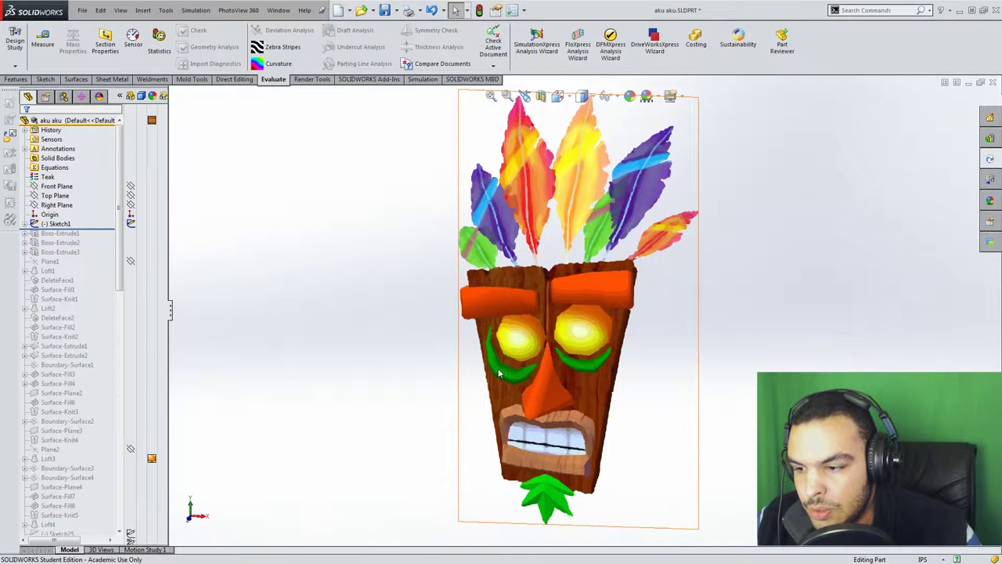
scroll(563, 355, down, 2)
scroll(562, 353, up, 2)
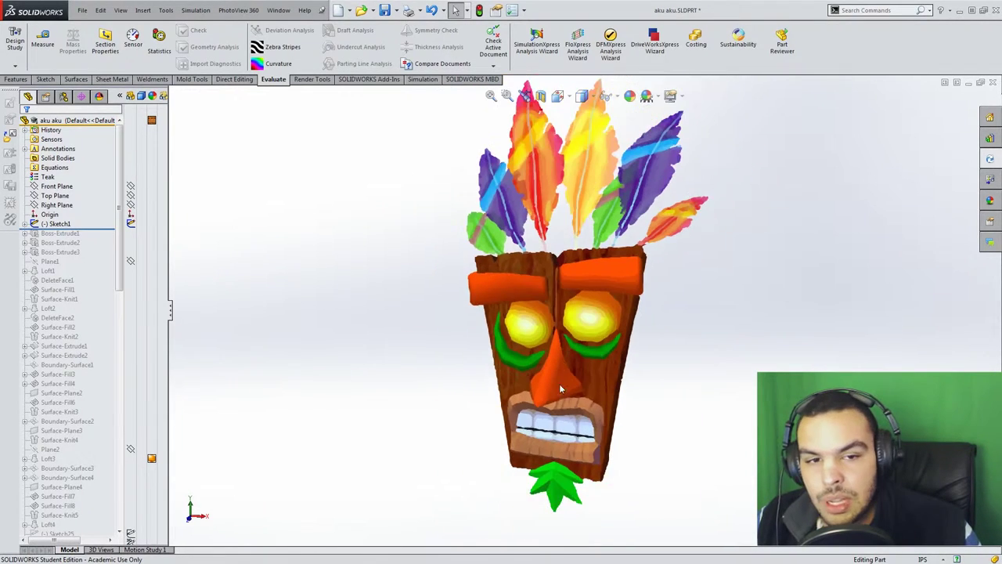
mouse_move(559, 383)
middle_down()
mouse_move(615, 396)
mouse_move(569, 389)
middle_up()
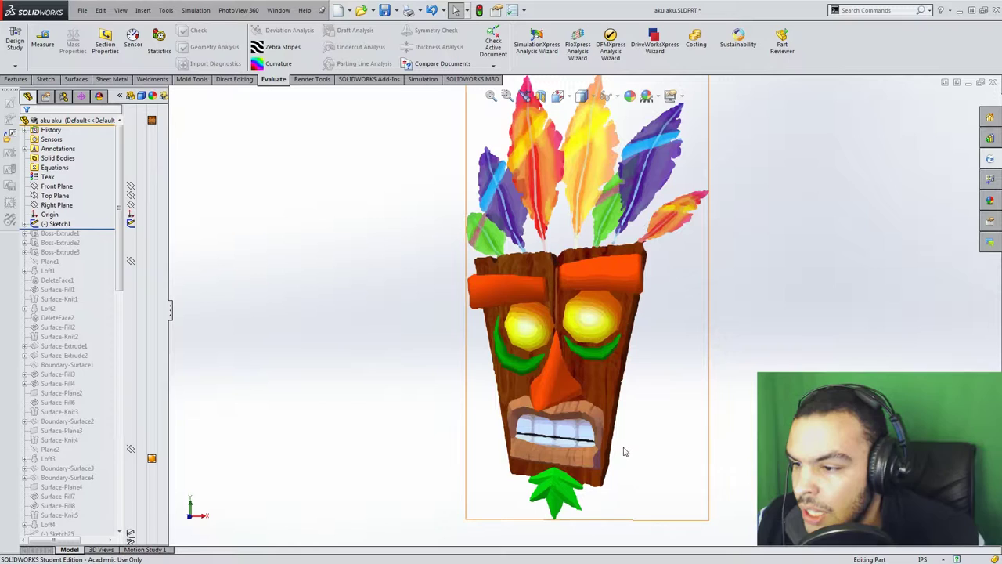
scroll(584, 376, down, 4)
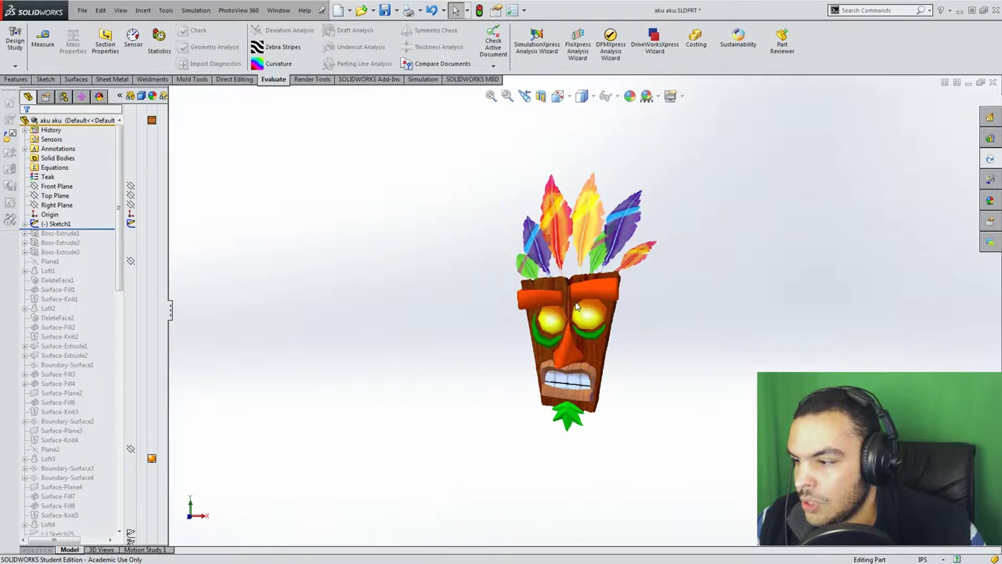
scroll(576, 307, up, 2)
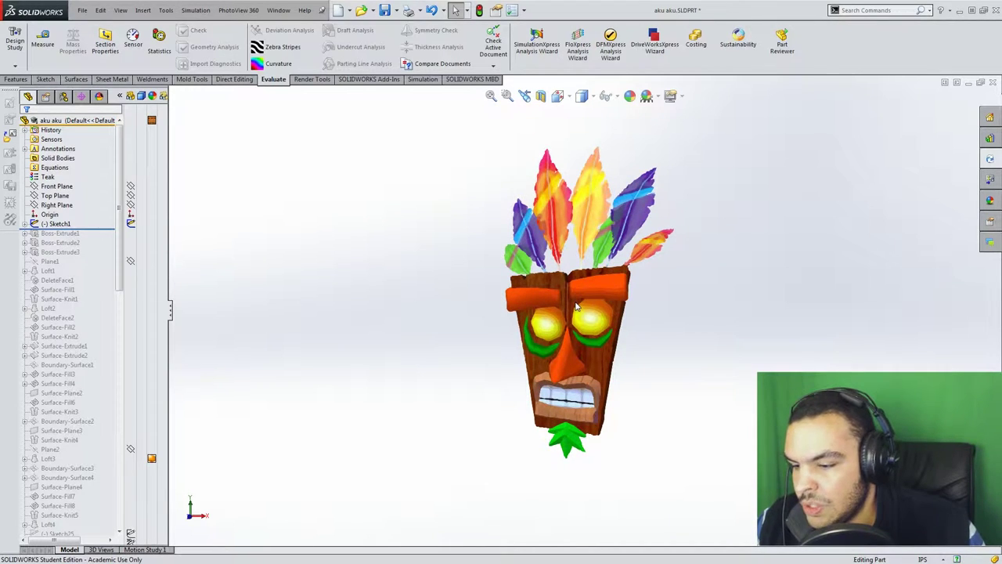
scroll(549, 283, down, 1)
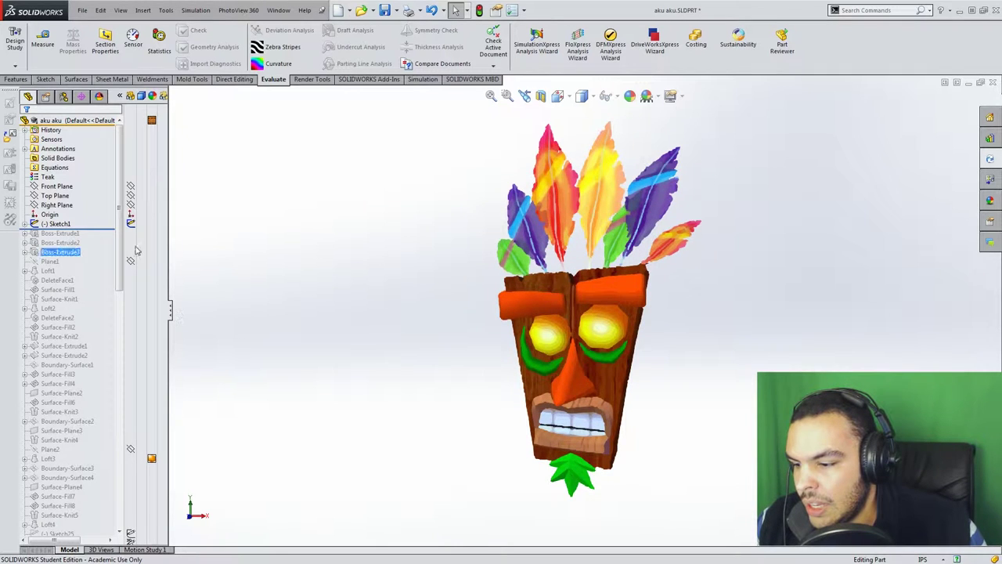
scroll(560, 252, down, 2)
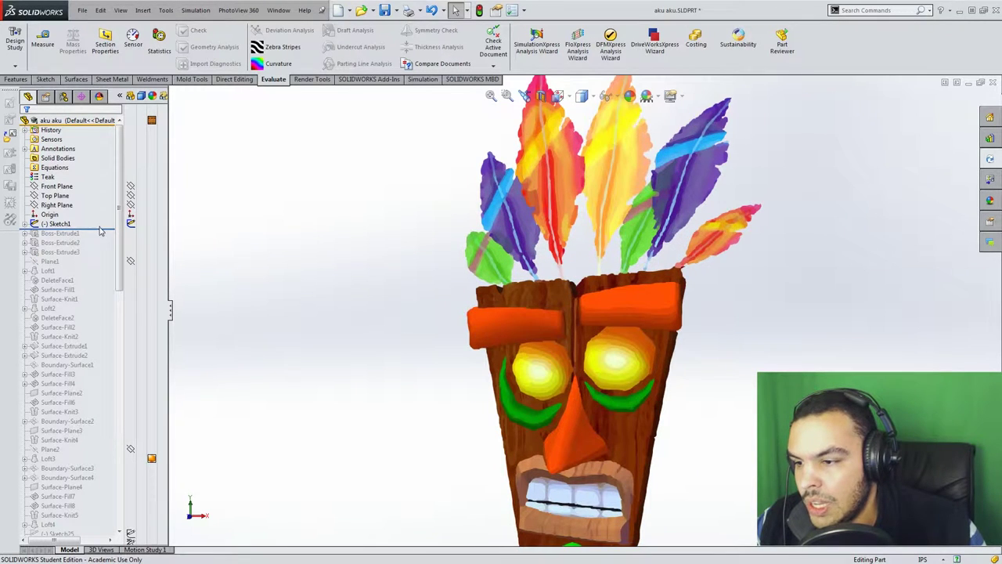
Roll the history forward past Boss-Extrude1 and inspect its profile, Sketch2, against the reference picture.
drag(99, 228, 98, 234)
scroll(586, 325, up, 1)
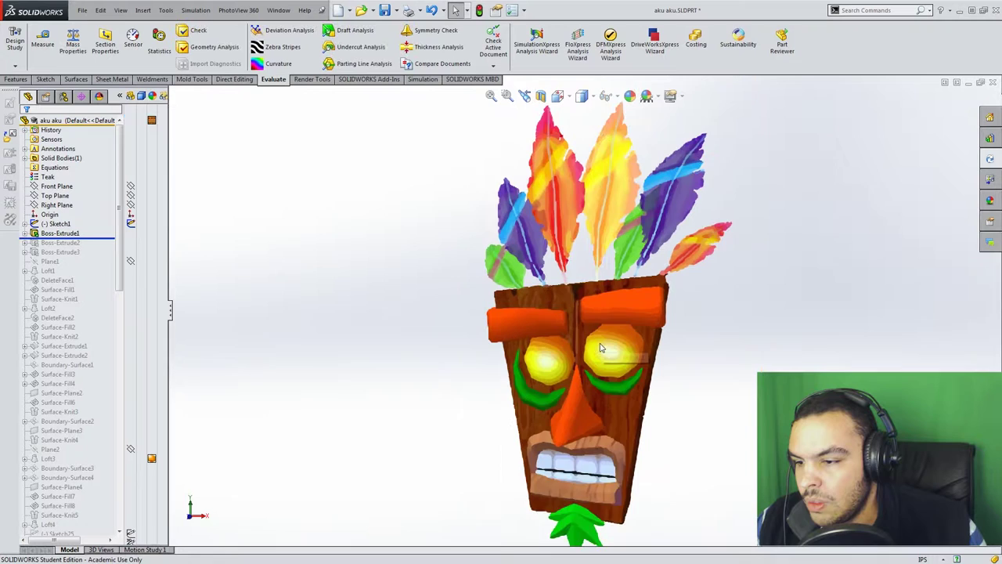
click(67, 279)
click(25, 234)
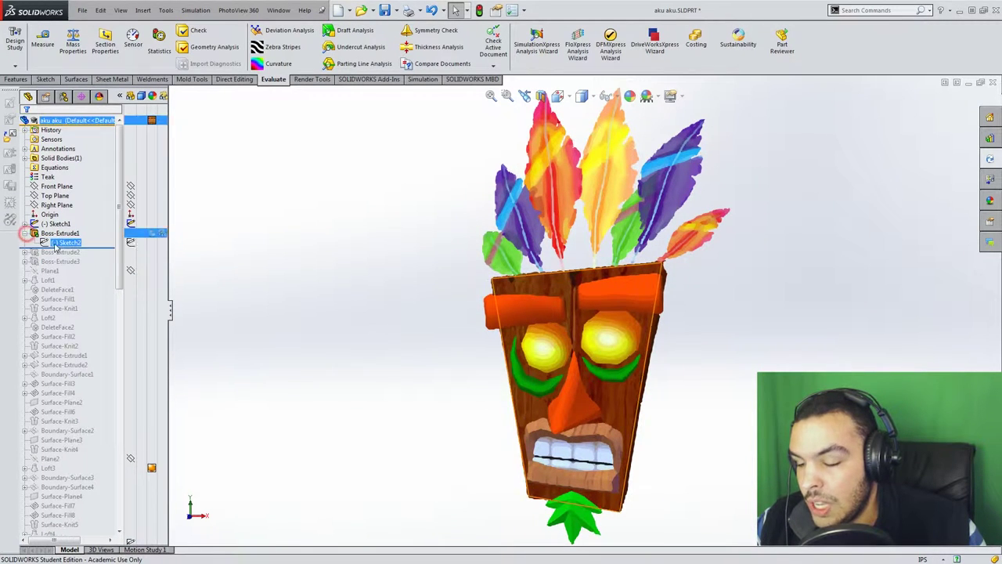
click(66, 242)
scroll(674, 458, down, 2)
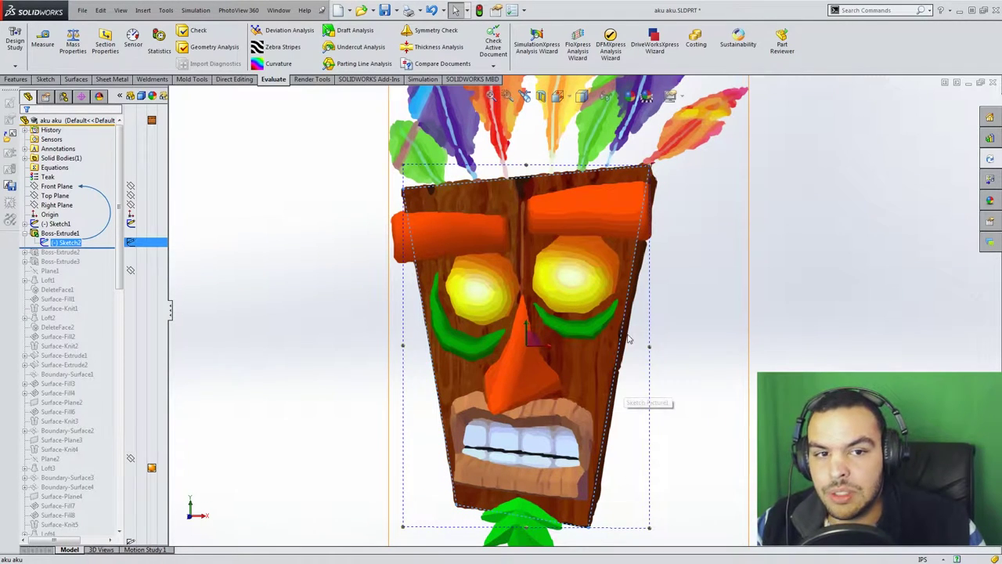
click(712, 247)
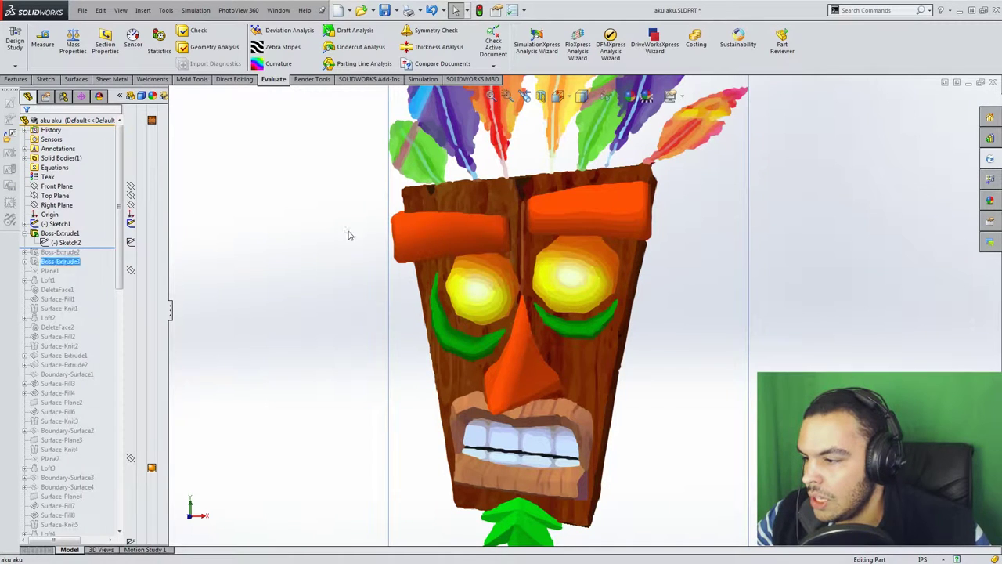
Inspect the extruded mask board from behind by selecting its back face, and return to the front side.
scroll(608, 219, down, 3)
mouse_move(608, 218)
middle_down()
mouse_move(586, 227)
mouse_move(600, 233)
middle_up()
click(664, 277)
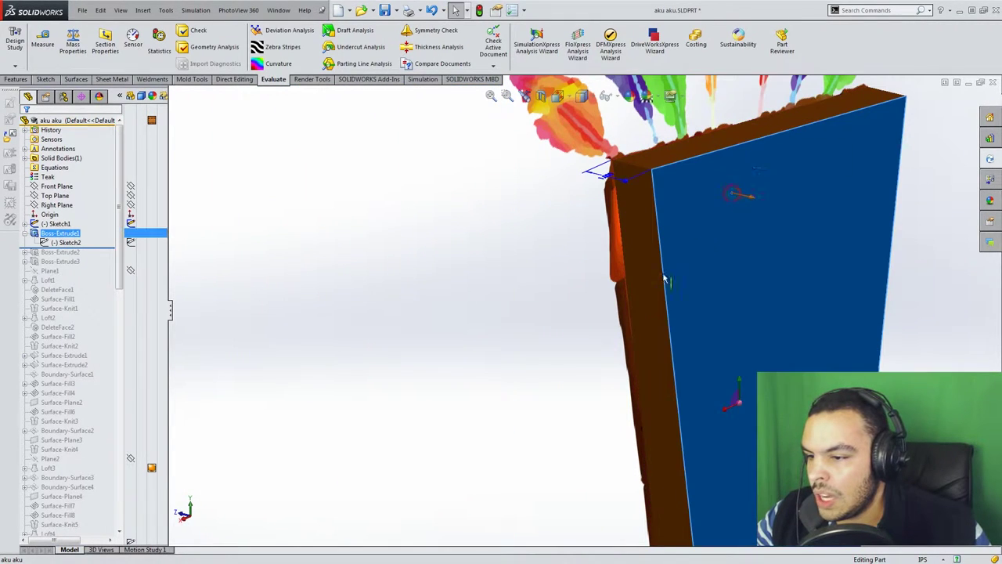
middle_drag(509, 321, 264, 362)
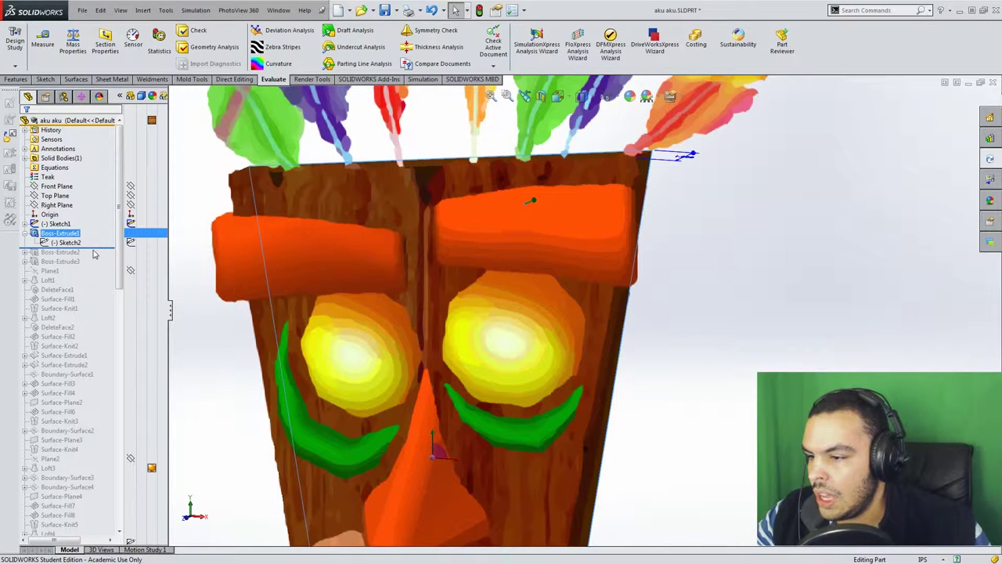
Roll the history forward past Boss-Extrude2 and highlight the first eyebrow's profile, Sketch3.
drag(103, 247, 104, 256)
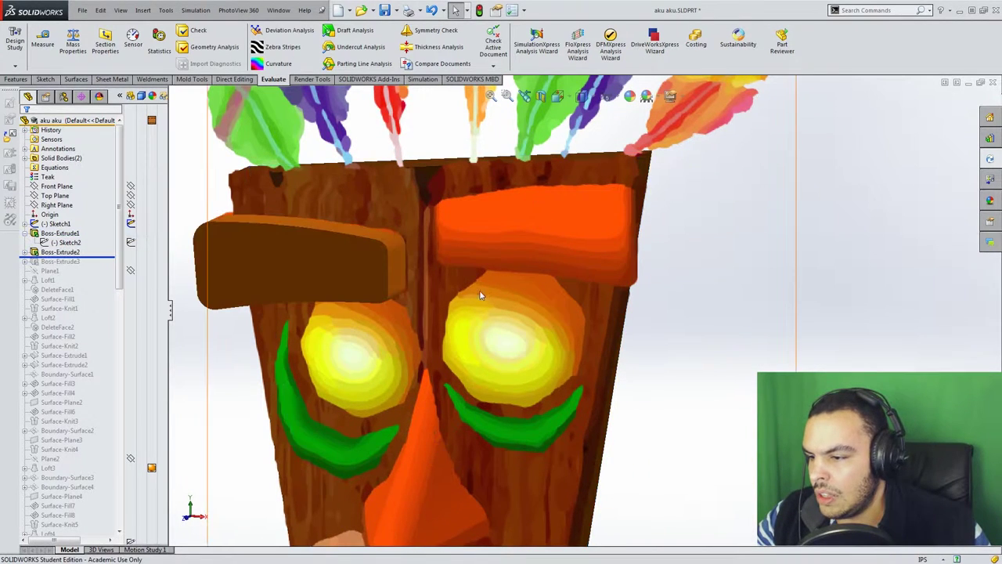
scroll(479, 289, up, 4)
scroll(449, 278, down, 3)
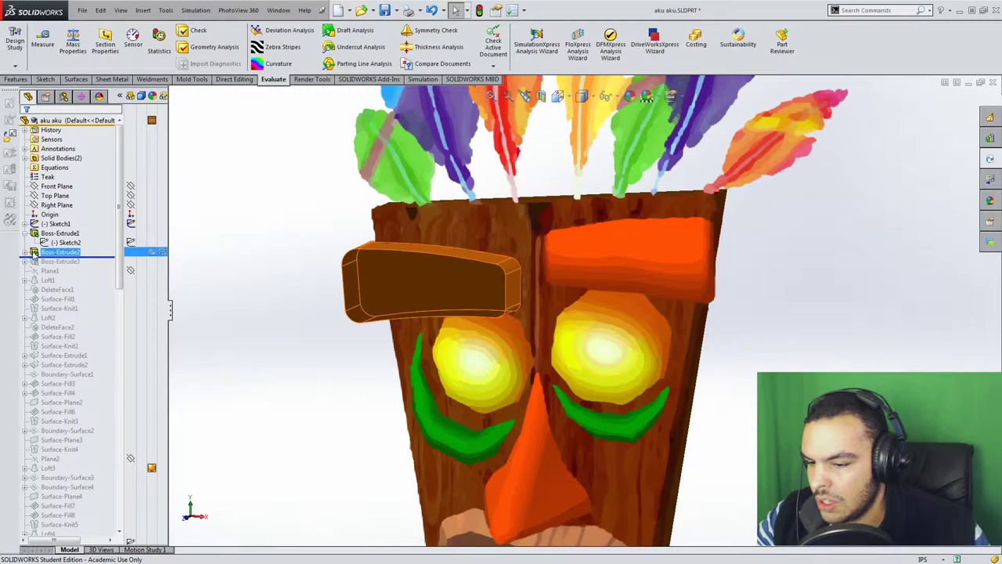
click(25, 252)
click(66, 261)
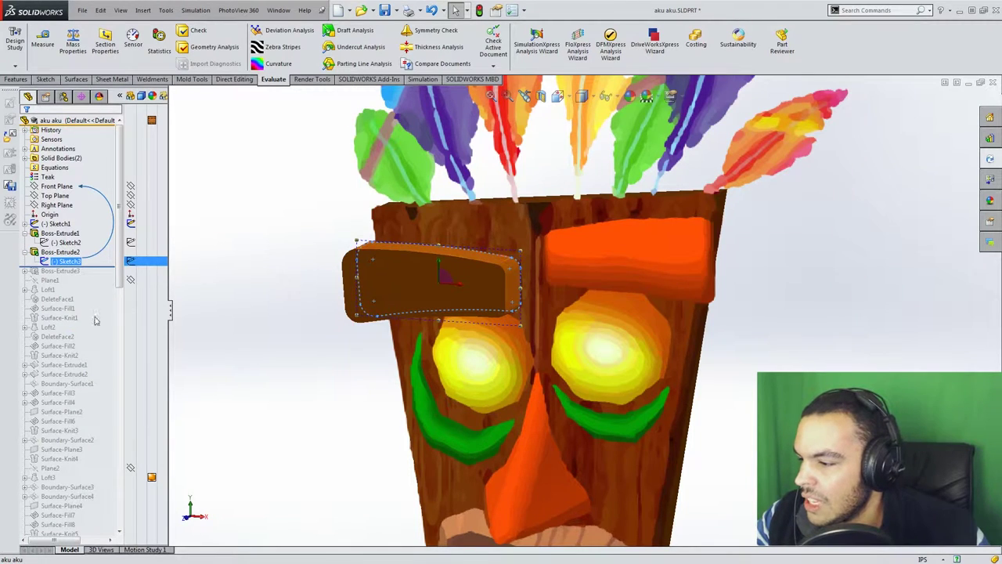
Examine the first eyebrow's extrusion depth from the side by selecting an edge along its rounded end.
middle_drag(562, 292, 430, 286)
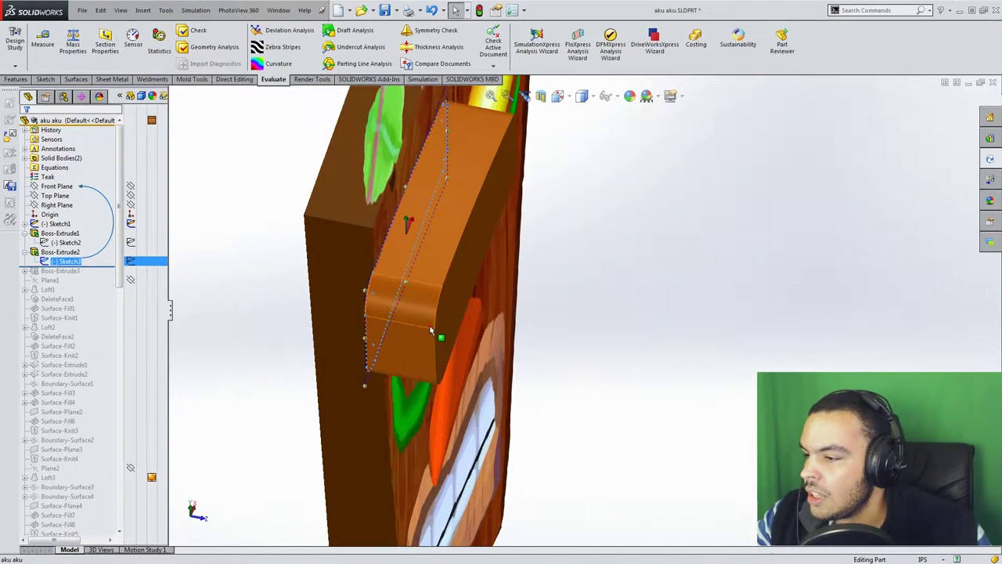
click(429, 312)
click(427, 328)
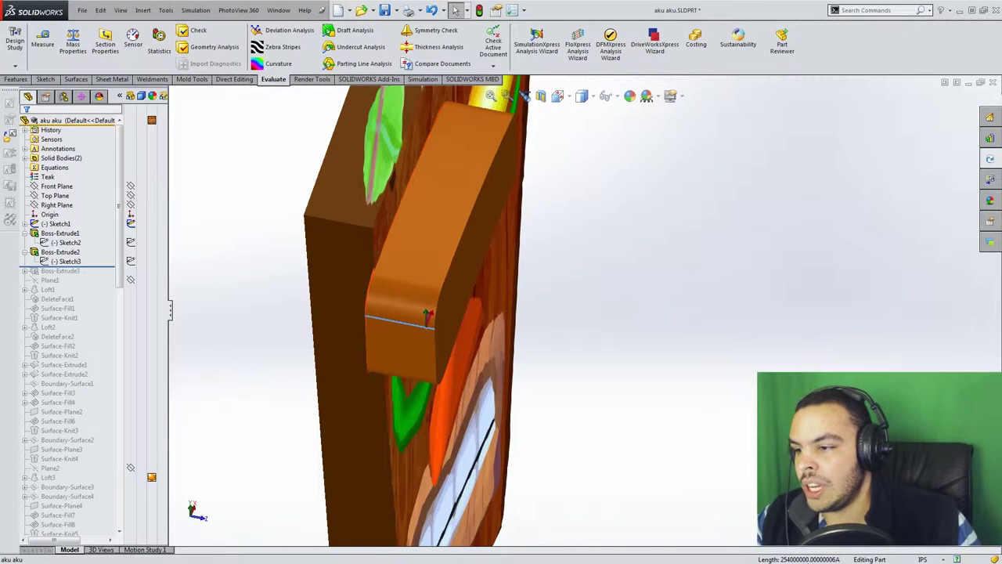
click(704, 453)
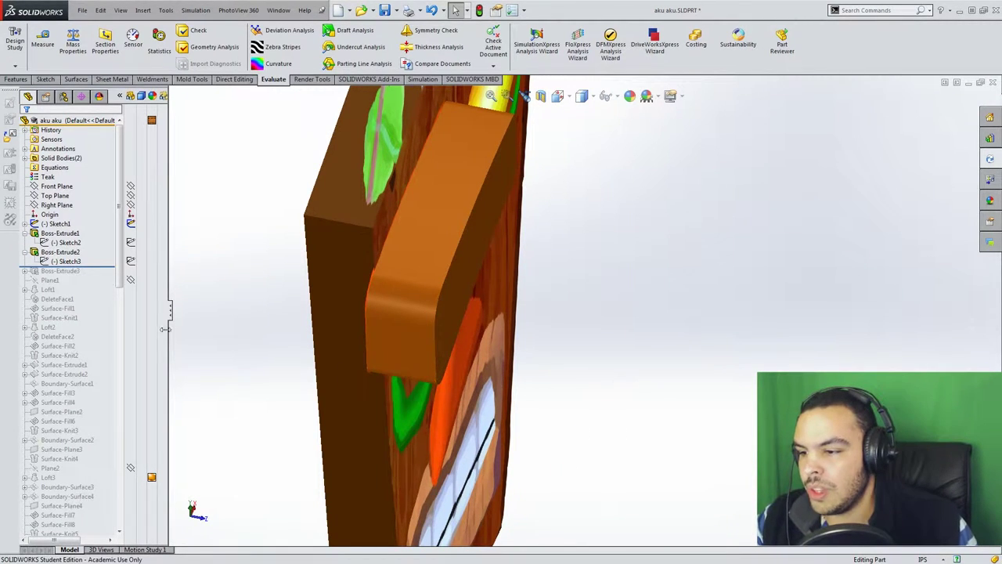
Roll the history forward past Boss-Extrude3 and inspect the second eyebrow's front face and extrusion depth.
click(26, 252)
click(63, 252)
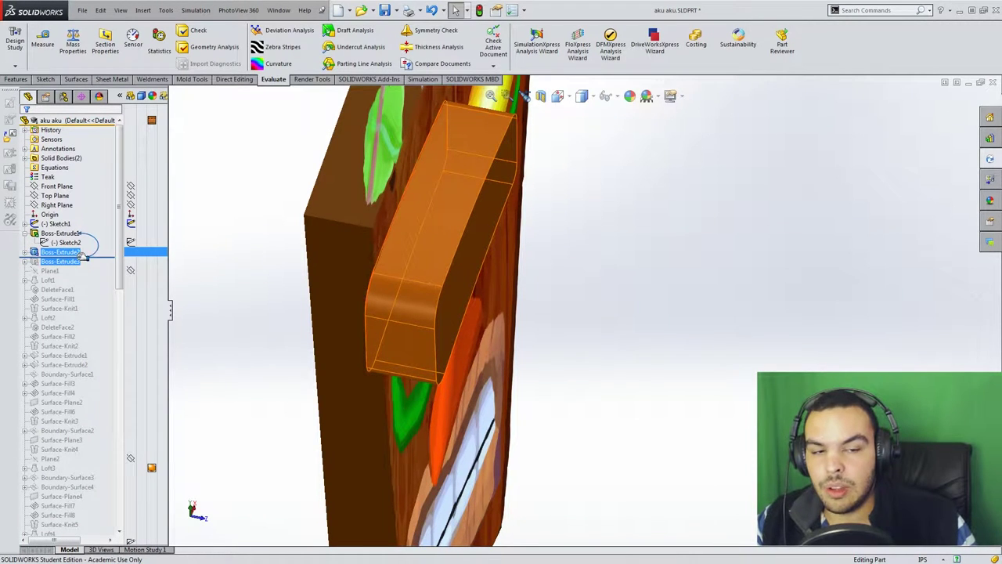
drag(81, 257, 82, 266)
middle_drag(408, 235, 490, 179)
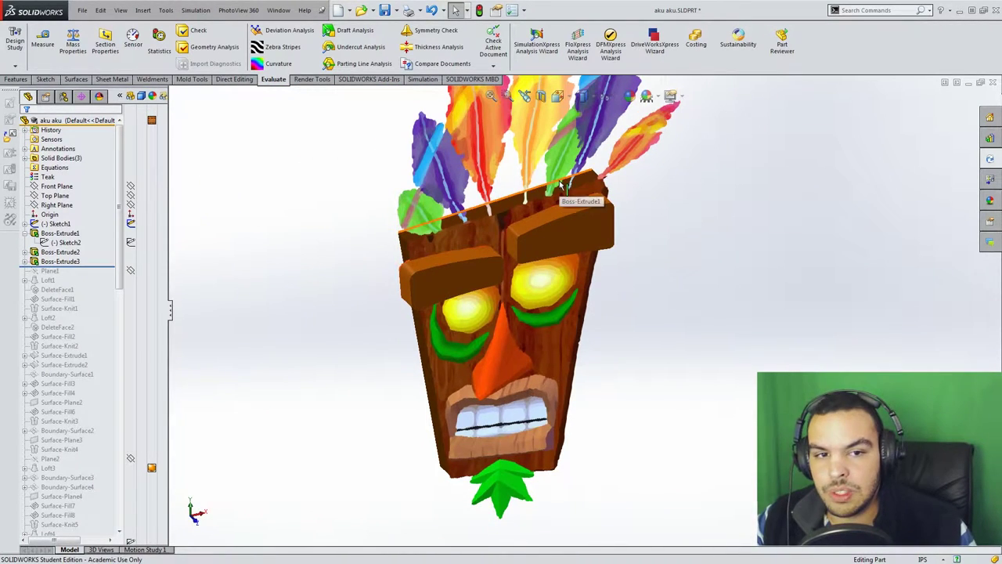
scroll(548, 230, down, 3)
middle_drag(546, 227, 413, 350)
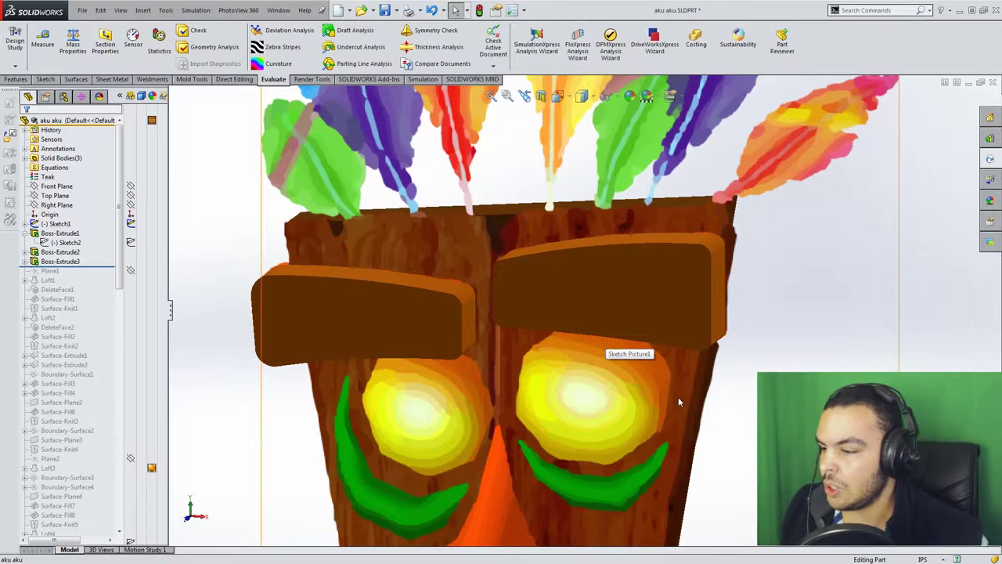
click(605, 298)
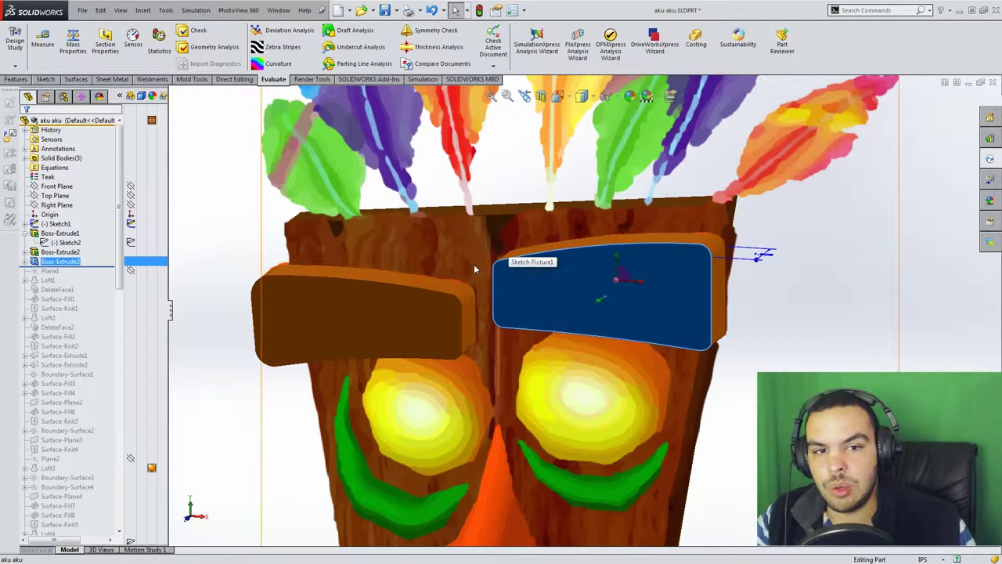
middle_drag(489, 259, 574, 339)
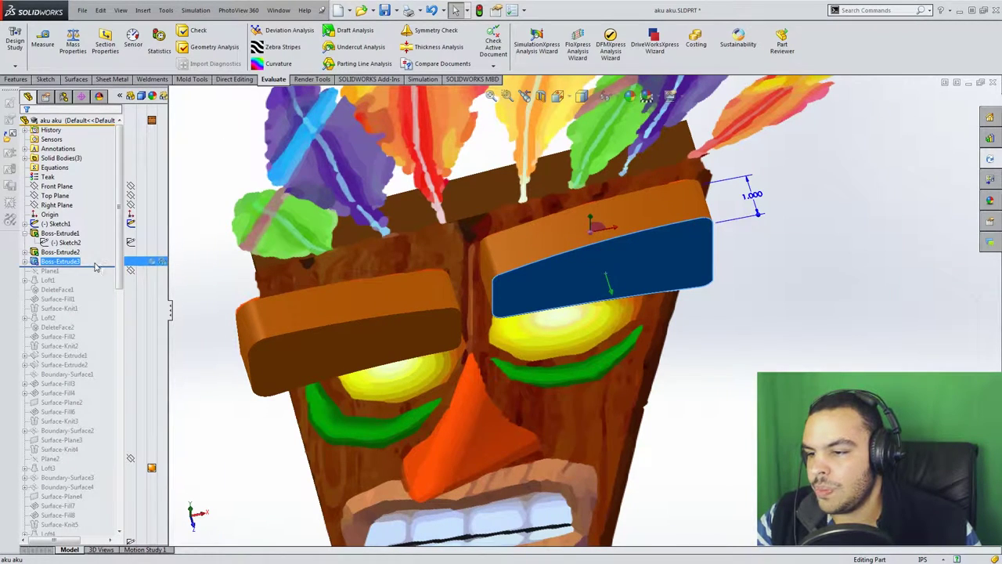
Roll the history forward past Plane1 and select the plane to inspect its position relative to the mask.
drag(92, 265, 80, 278)
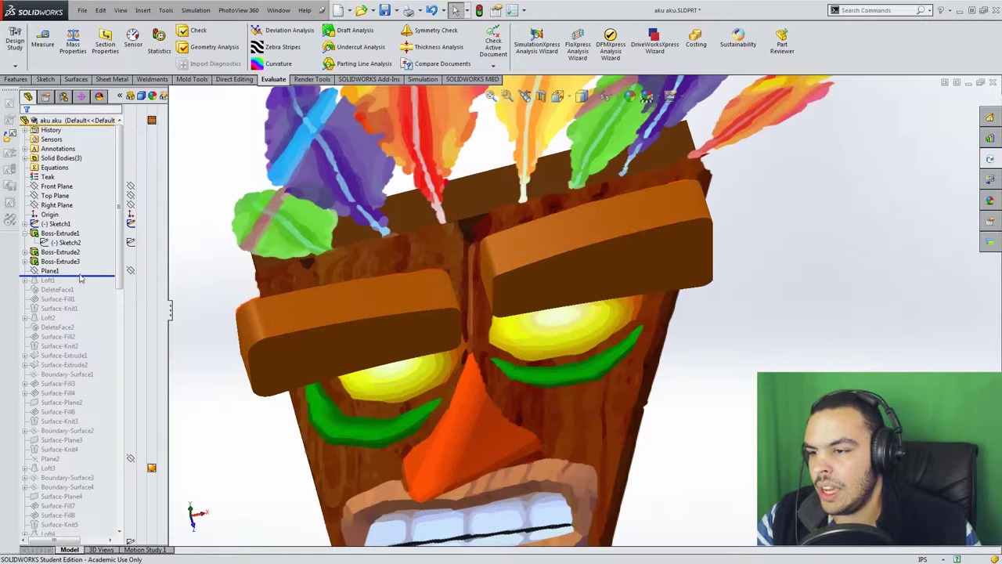
middle_drag(358, 331, 559, 370)
click(53, 271)
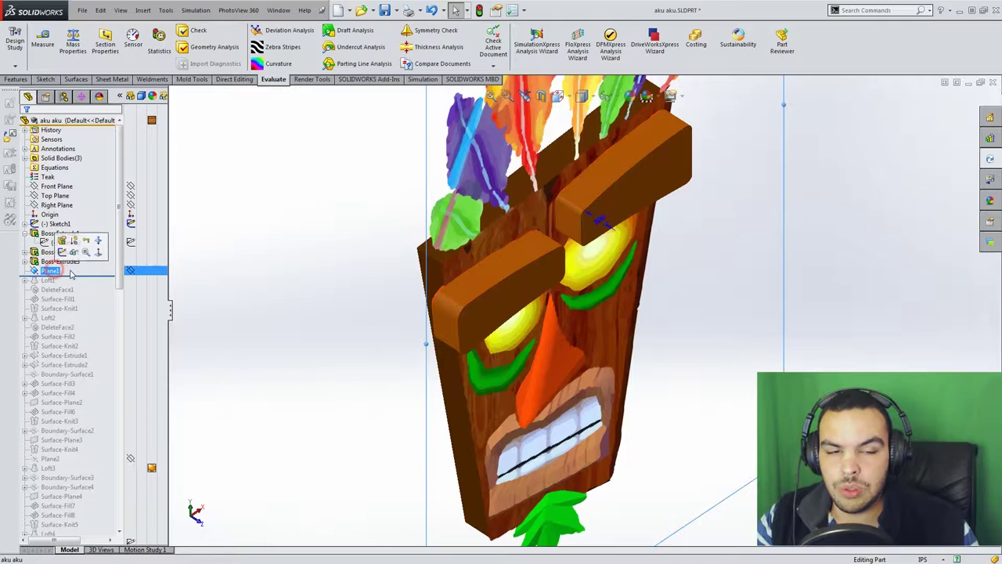
scroll(538, 343, up, 4)
middle_drag(547, 356, 504, 366)
scroll(585, 332, down, 5)
scroll(523, 402, down, 3)
scroll(553, 431, up, 4)
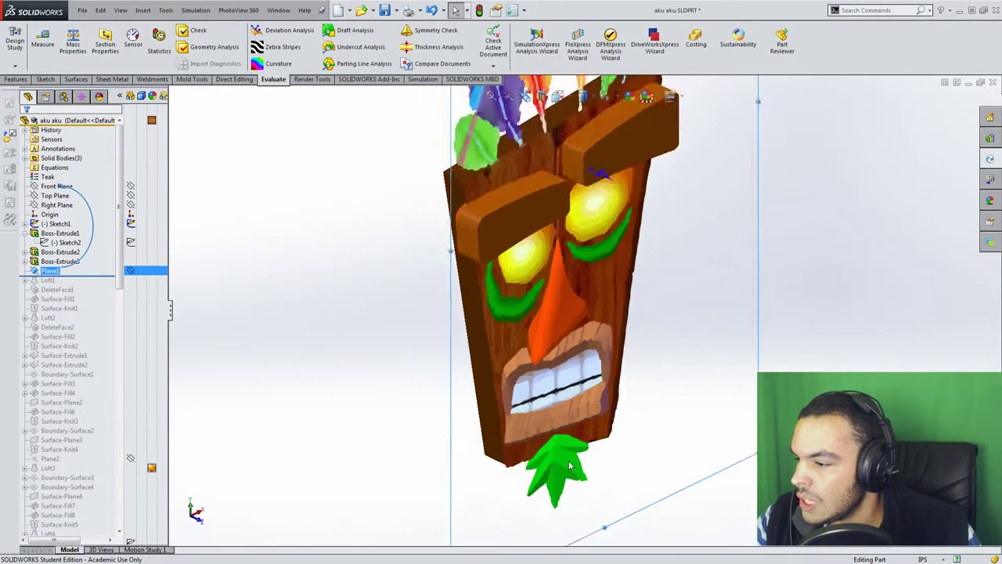
Roll the history forward past Loft1 and view the lofted eye from the front.
scroll(569, 468, down, 3)
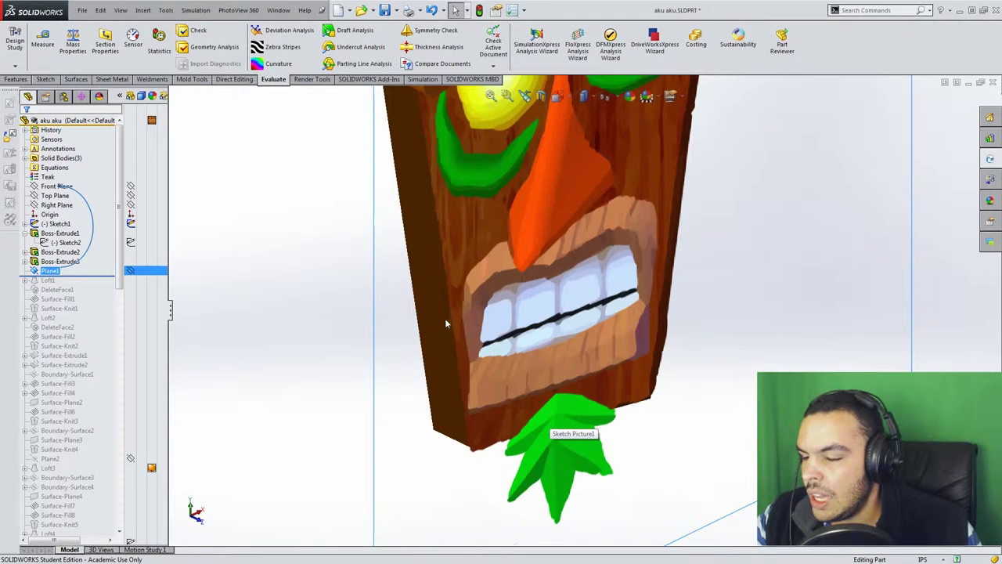
scroll(662, 313, down, 5)
scroll(595, 184, up, 2)
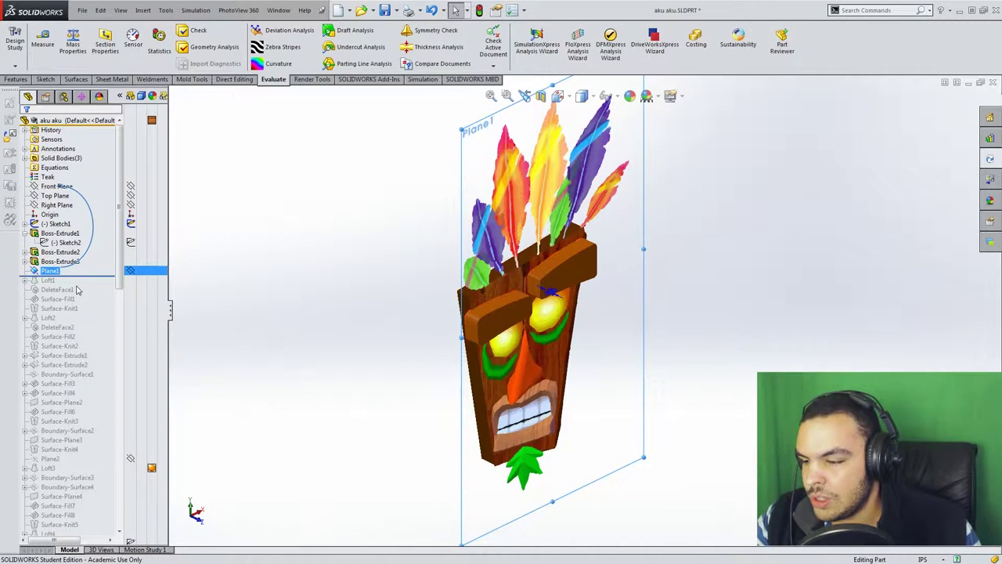
drag(84, 274, 85, 285)
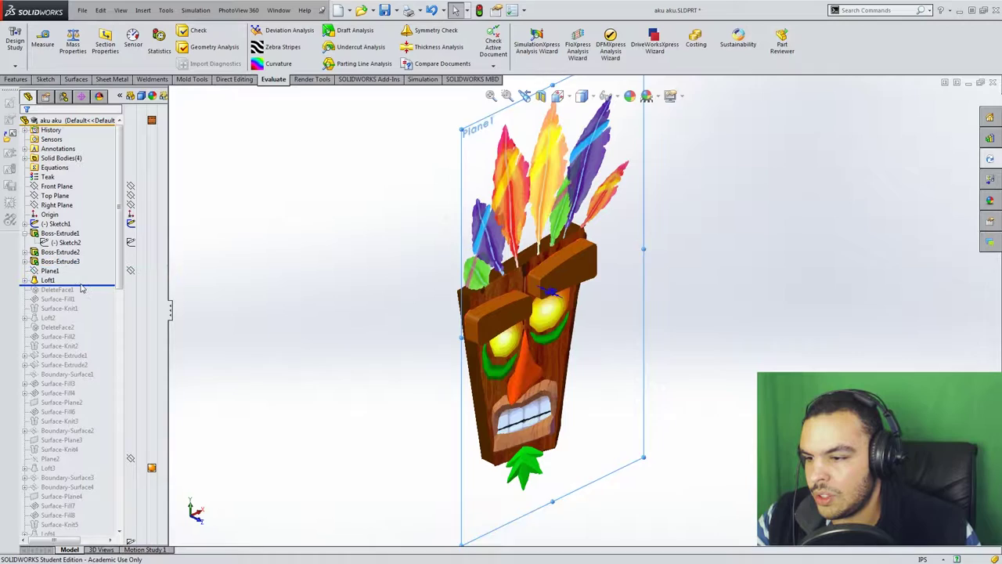
scroll(562, 328, up, 3)
scroll(557, 331, down, 2)
middle_drag(556, 326, 519, 277)
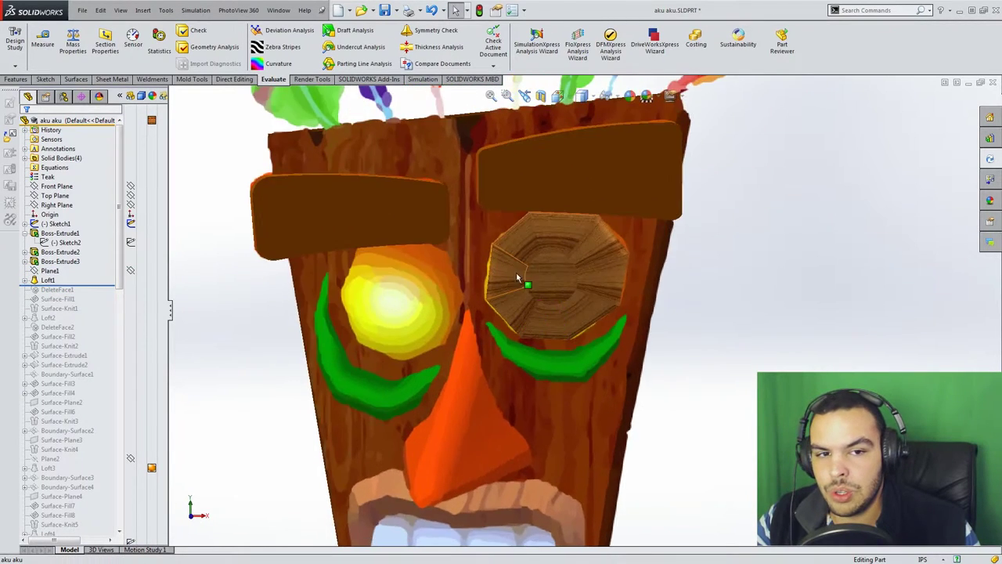
Examine the lofted eye's flat circular face, faceted sides and depth from the front and from an angle.
scroll(536, 287, down, 4)
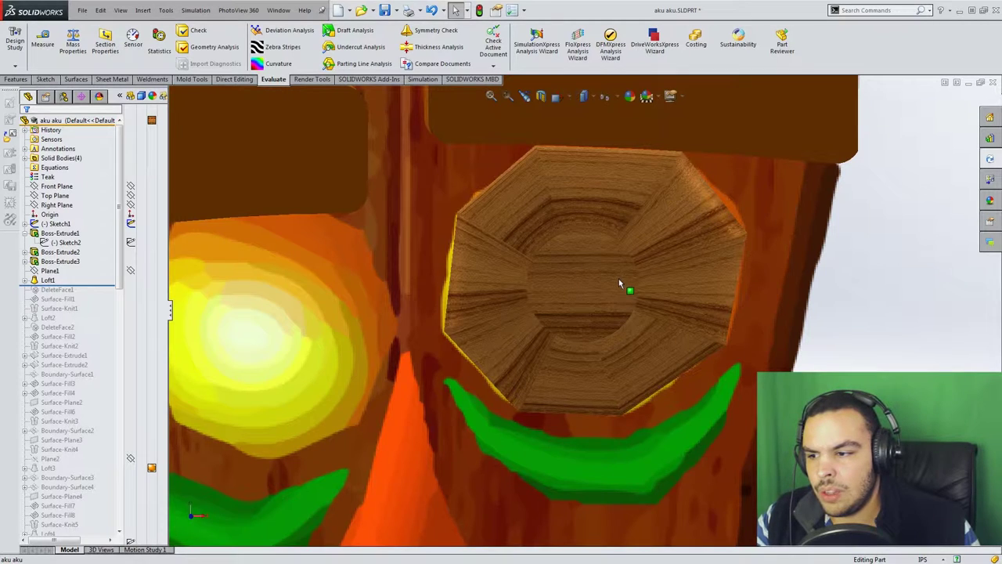
scroll(618, 278, down, 5)
scroll(557, 303, up, 3)
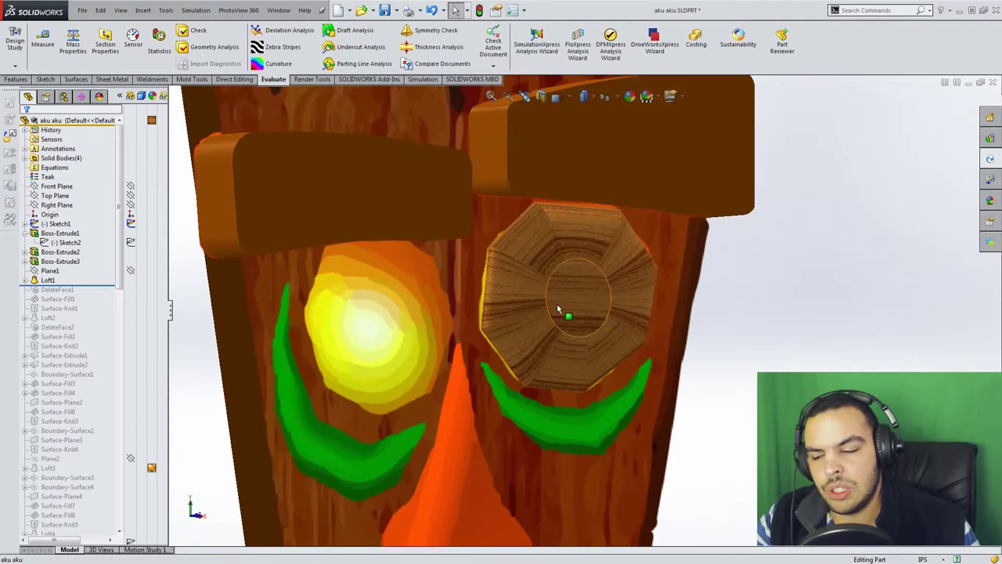
middle_drag(546, 310, 499, 315)
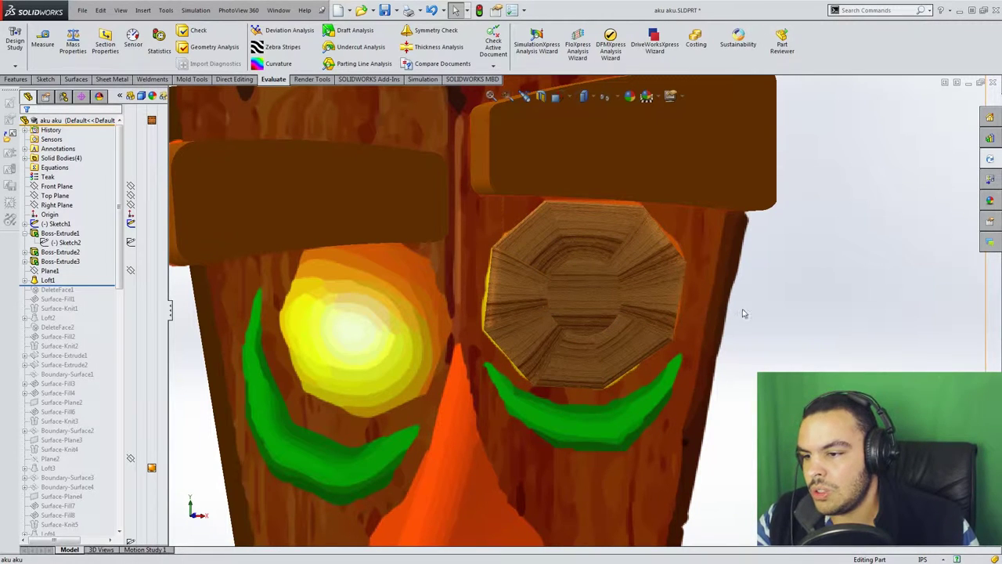
middle_drag(376, 280, 343, 268)
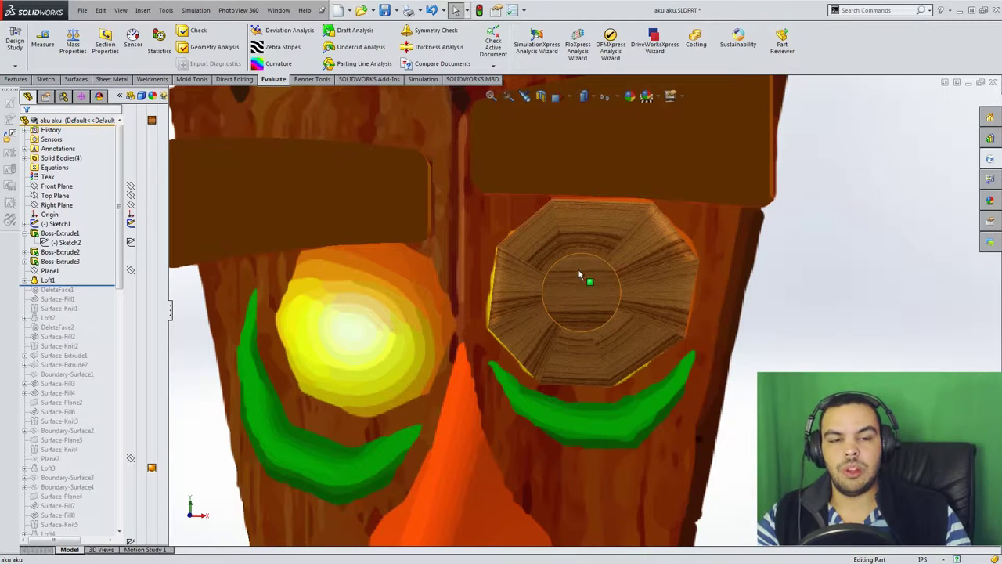
scroll(593, 301, down, 5)
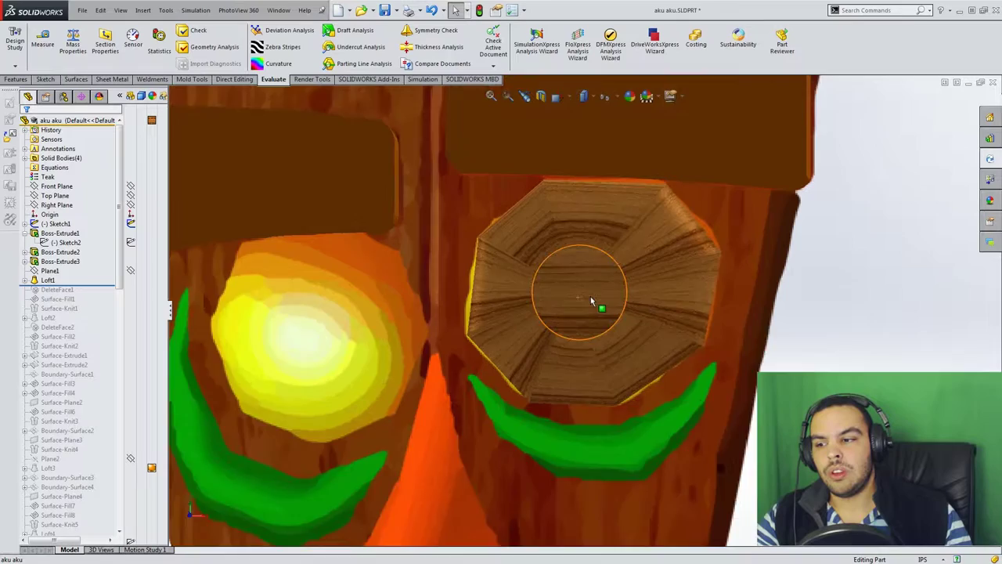
scroll(720, 345, up, 4)
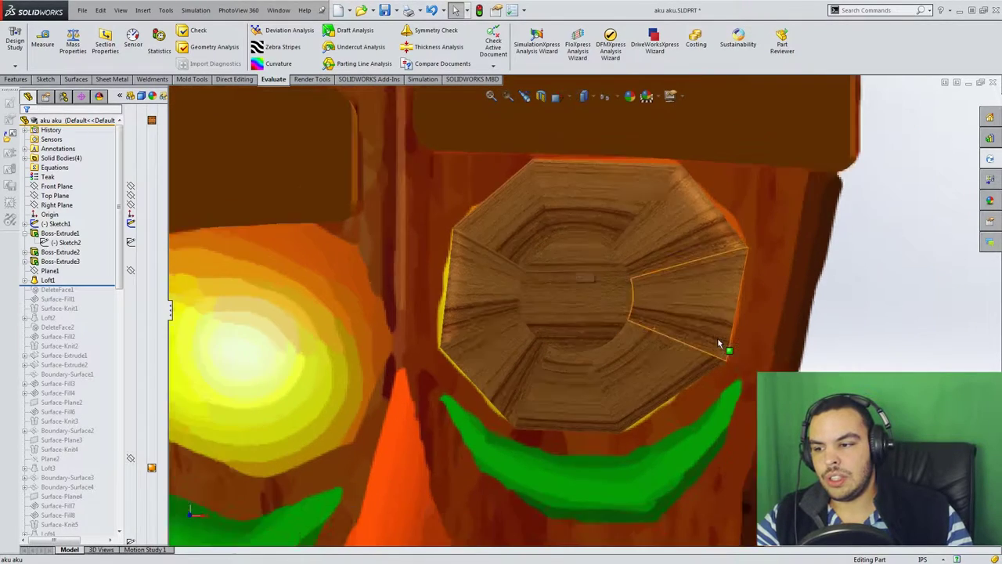
scroll(588, 279, down, 3)
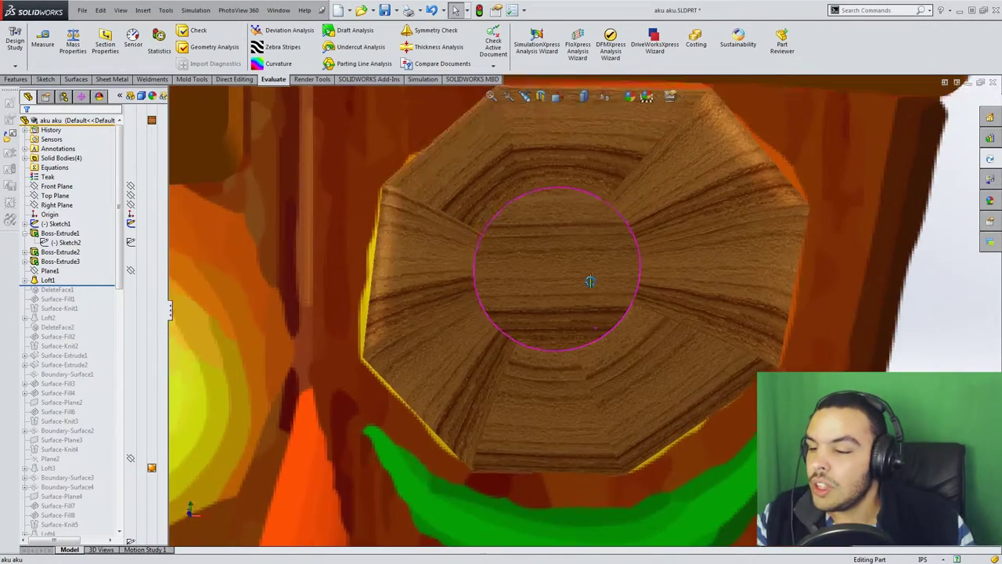
middle_drag(588, 280, 600, 177)
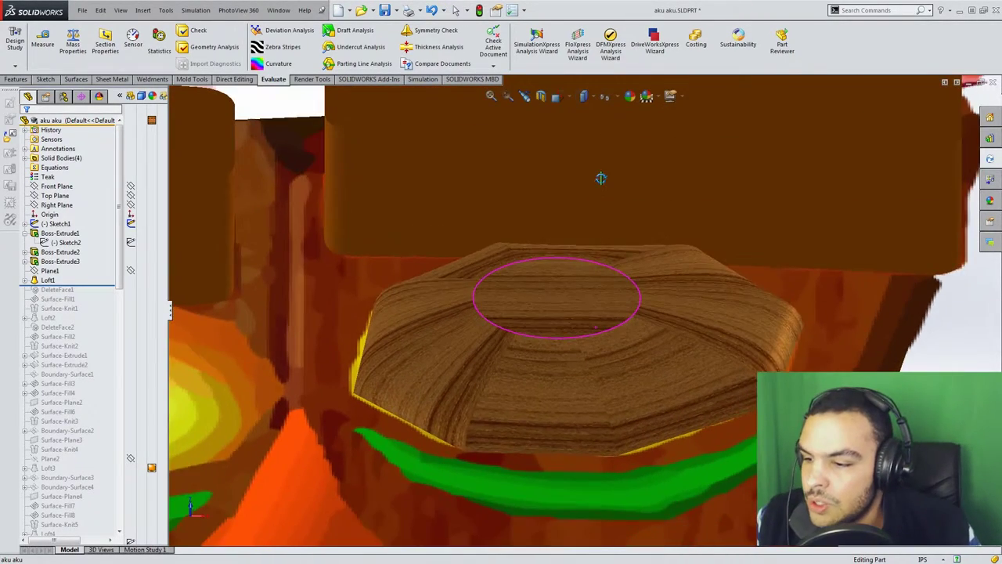
Check how the loft's facets meet the flat circular face with zebra stripes, and turn the stripes off.
click(280, 46)
key(Return)
middle_drag(558, 290, 557, 426)
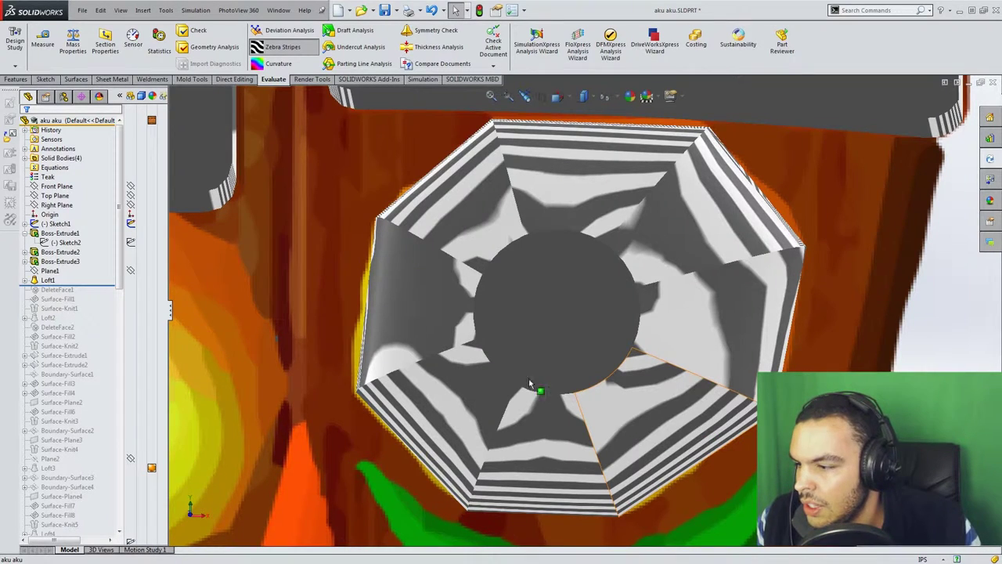
middle_drag(533, 384, 540, 336)
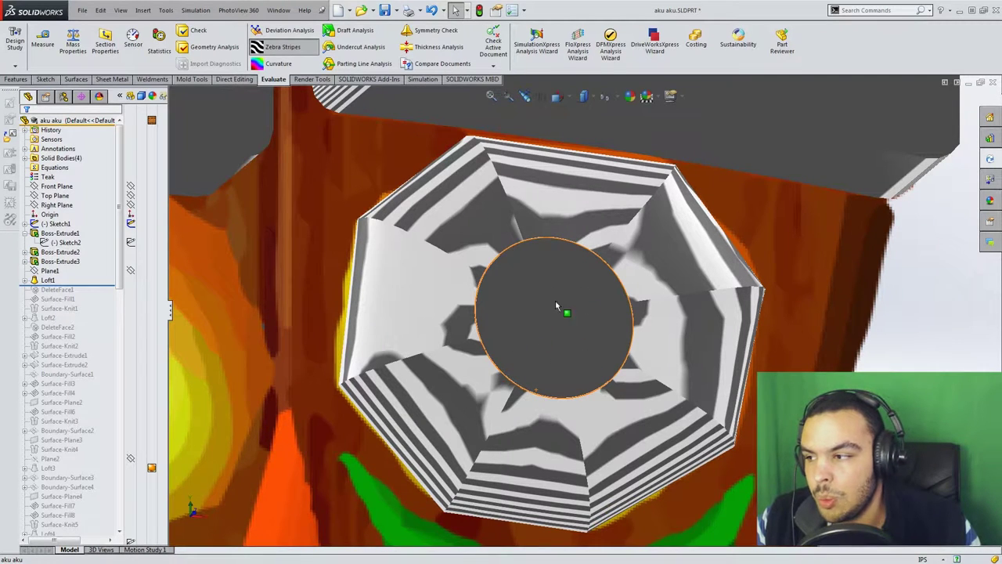
middle_click(580, 338)
mouse_move(580, 337)
middle_down()
mouse_move(557, 290)
mouse_move(551, 237)
mouse_move(572, 337)
middle_up()
key(Escape)
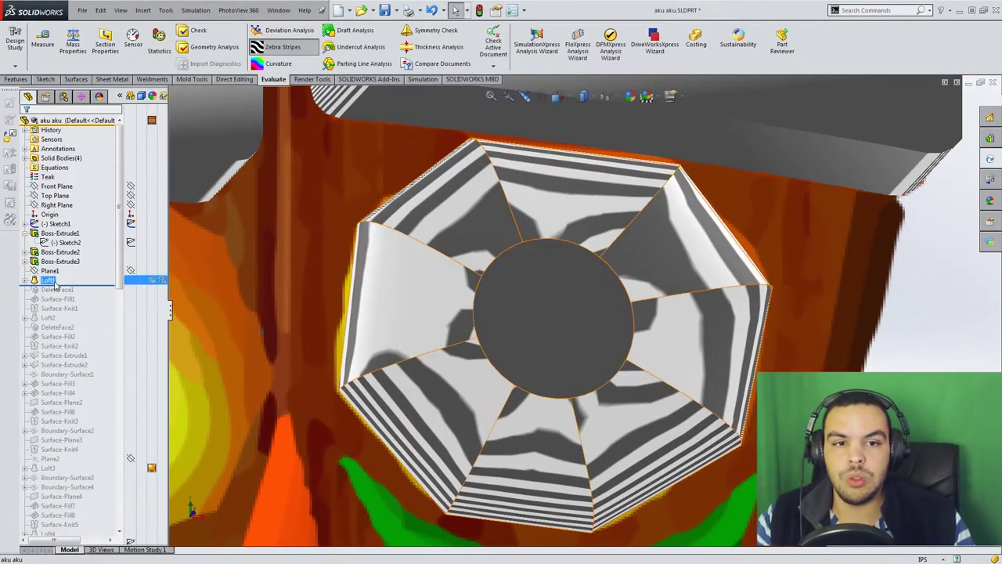
click(282, 46)
middle_drag(546, 186, 226, 370)
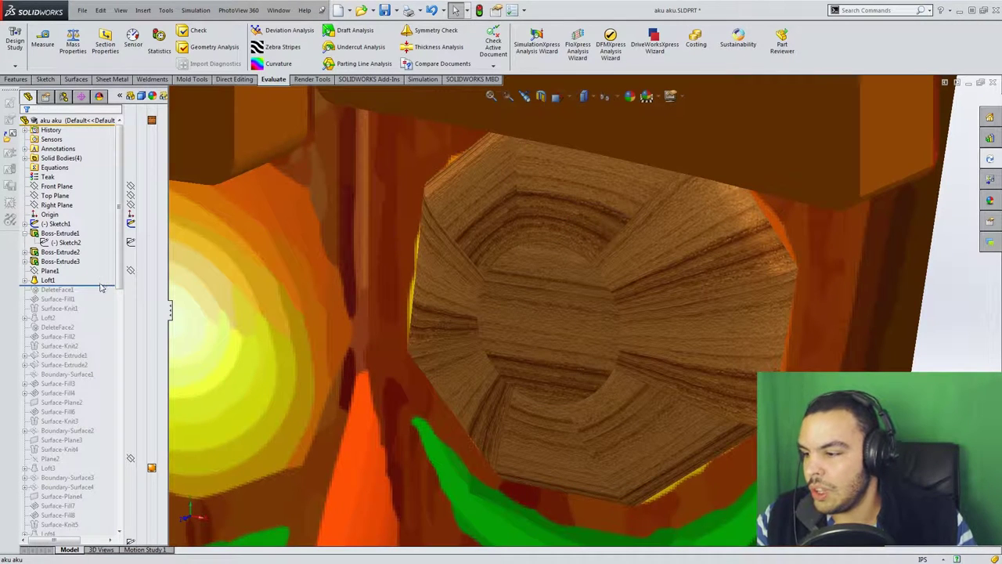
Roll the history forward past DeleteFace1 and show the surface modelling tools.
drag(102, 285, 94, 297)
click(74, 79)
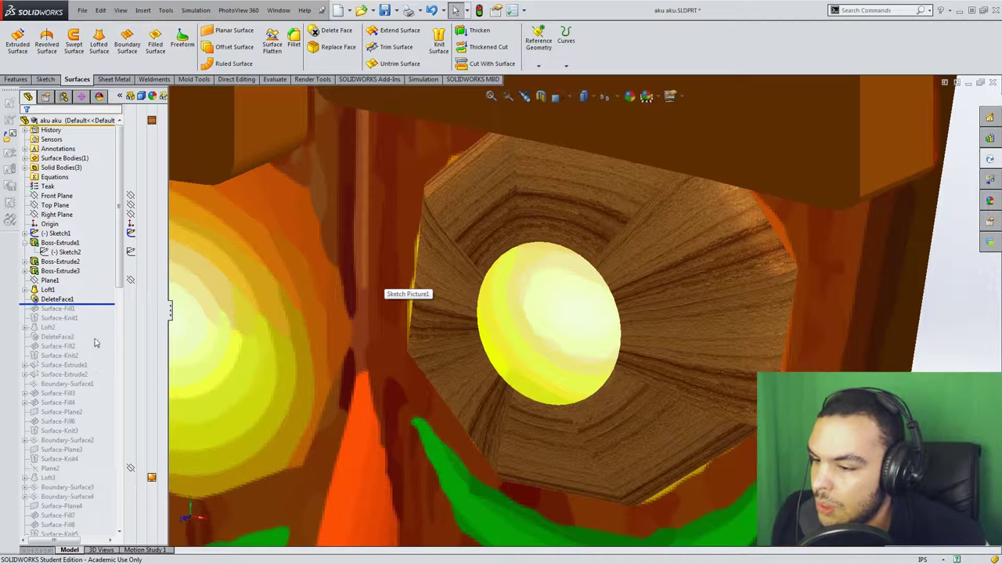
Roll the history forward past Surface-Fill1 and inspect the curvature of the filled patch at the eye's centre.
scroll(123, 287, down, 2)
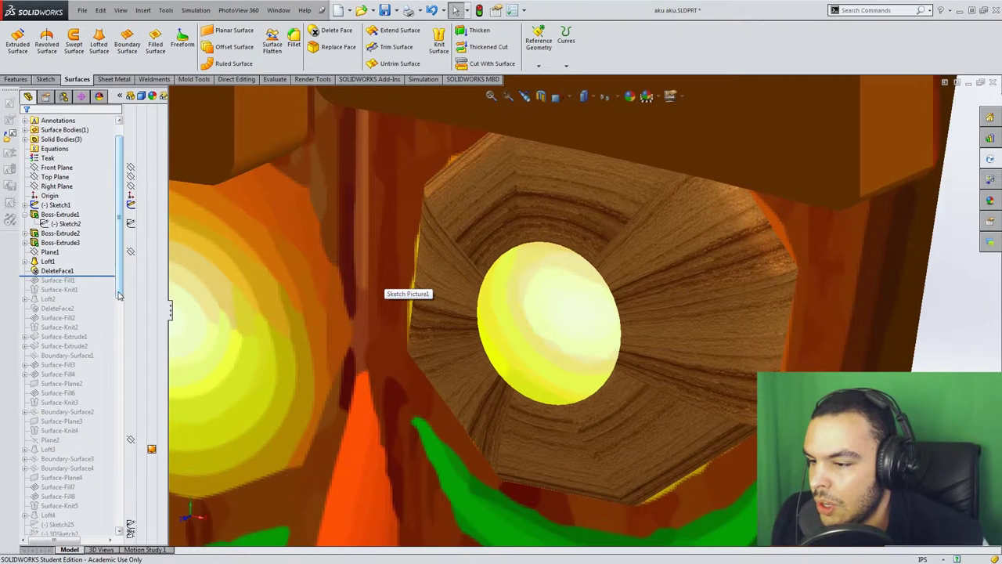
drag(101, 275, 101, 285)
click(69, 282)
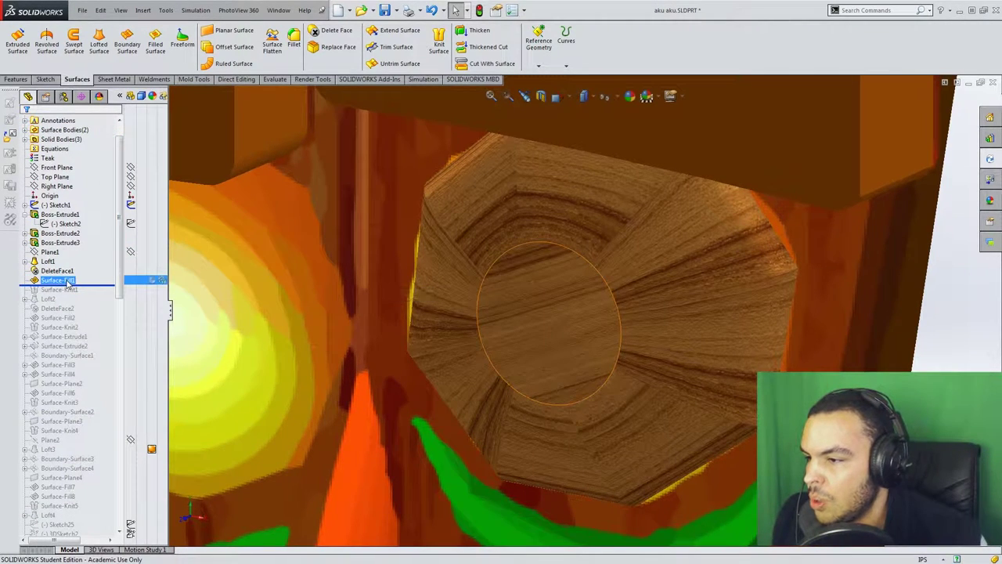
key(Escape)
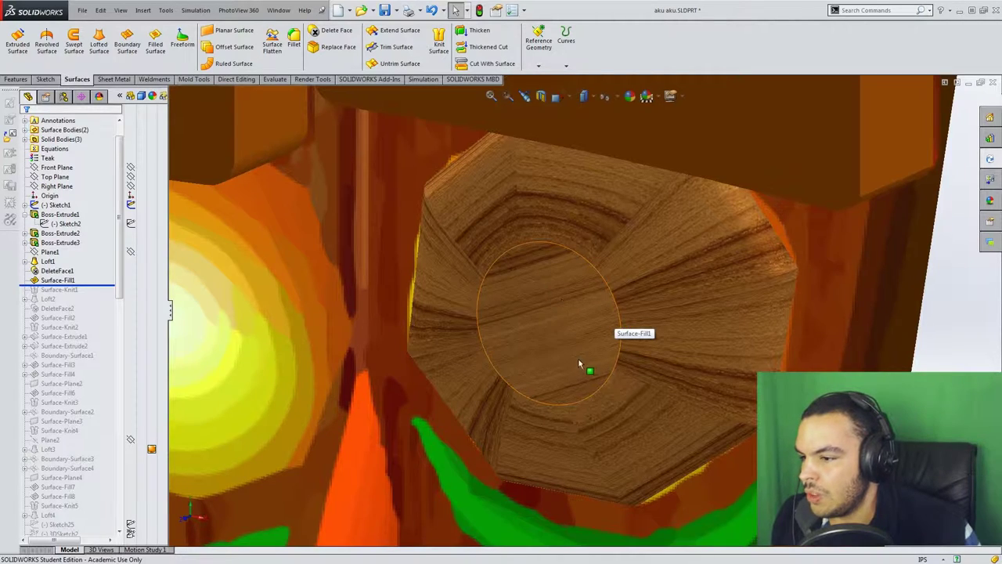
middle_drag(584, 364, 580, 399)
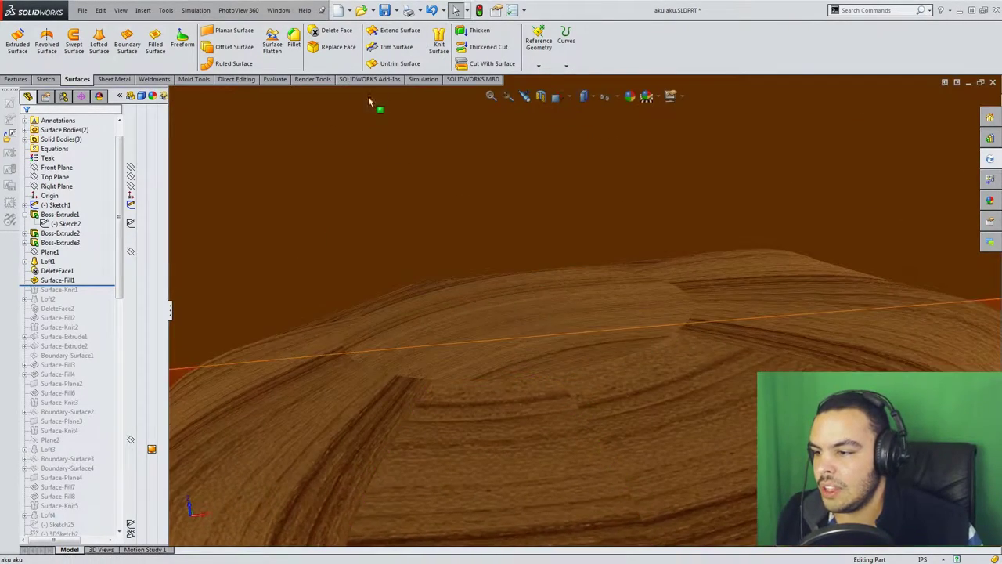
Check the continuity between the filled patch and the surrounding loft with zebra stripes, and turn the stripes off.
click(274, 79)
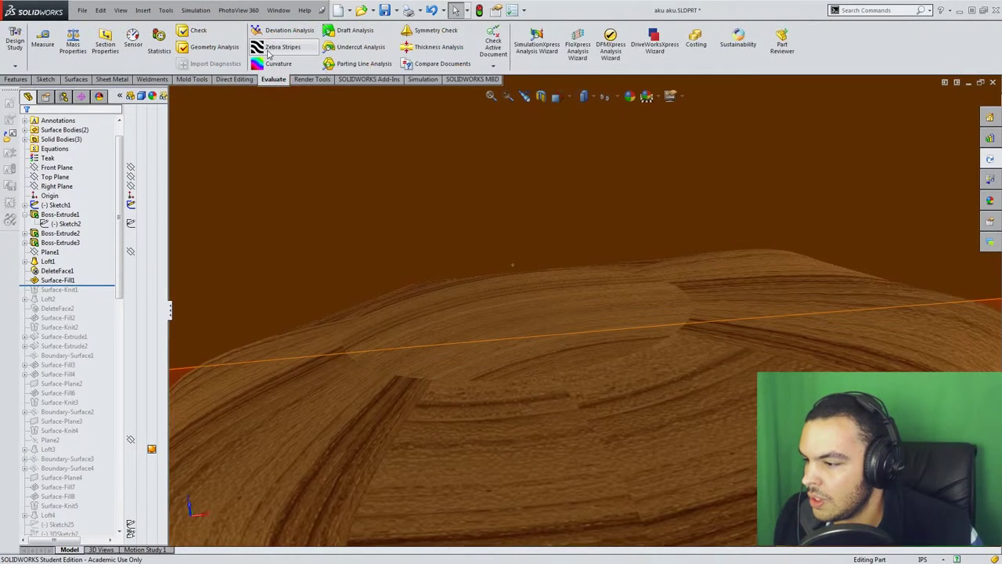
click(282, 46)
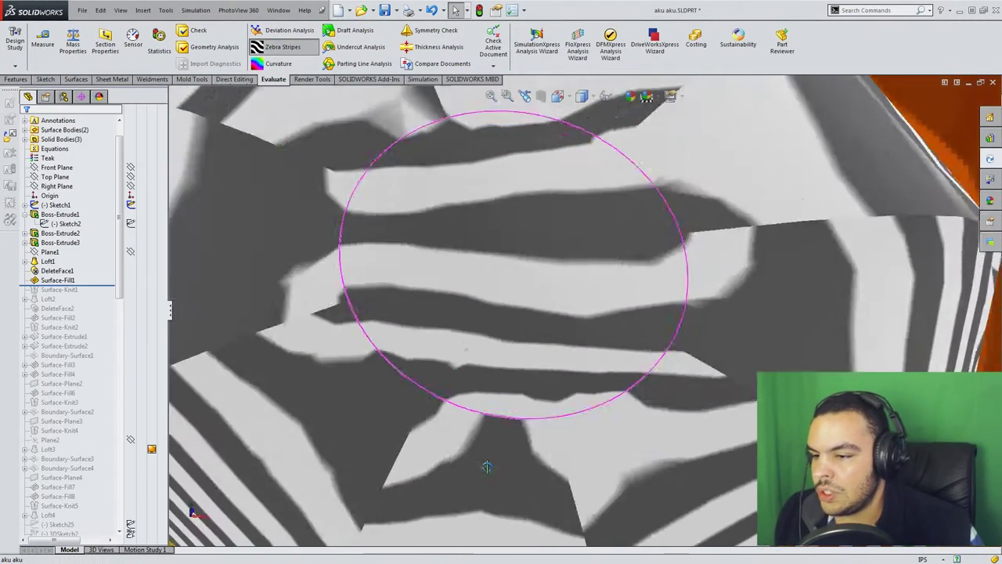
middle_drag(485, 465, 487, 476)
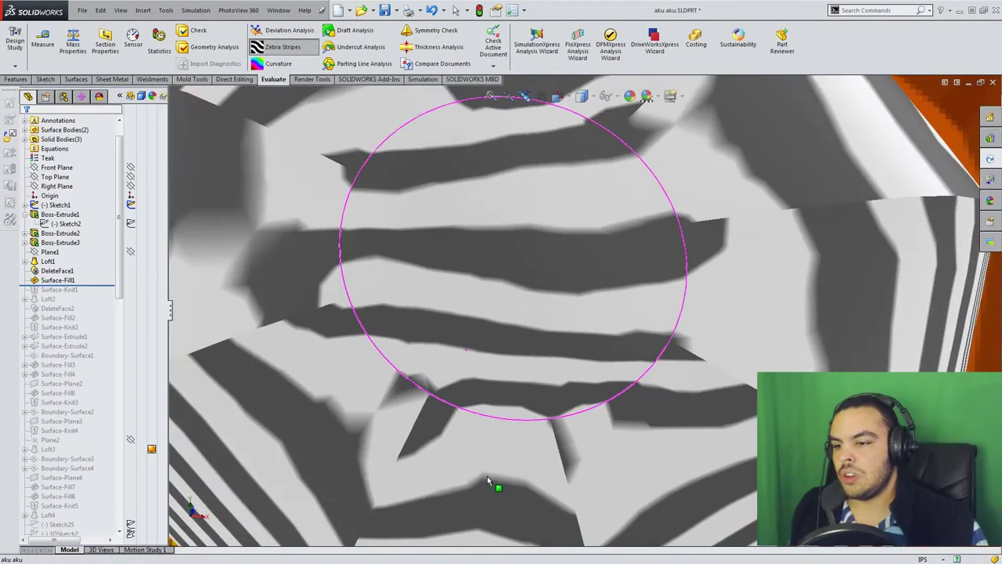
scroll(448, 341, up, 3)
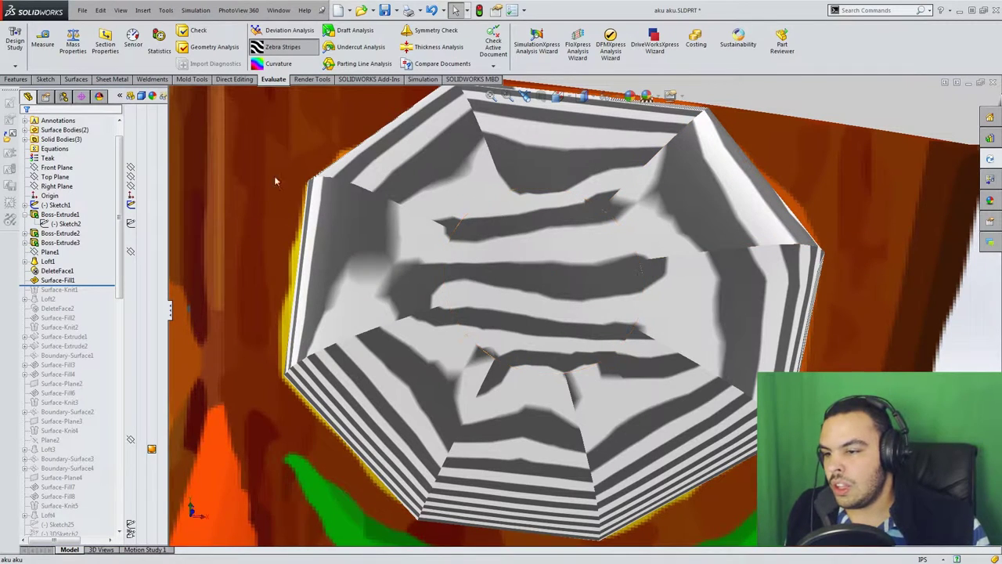
click(283, 48)
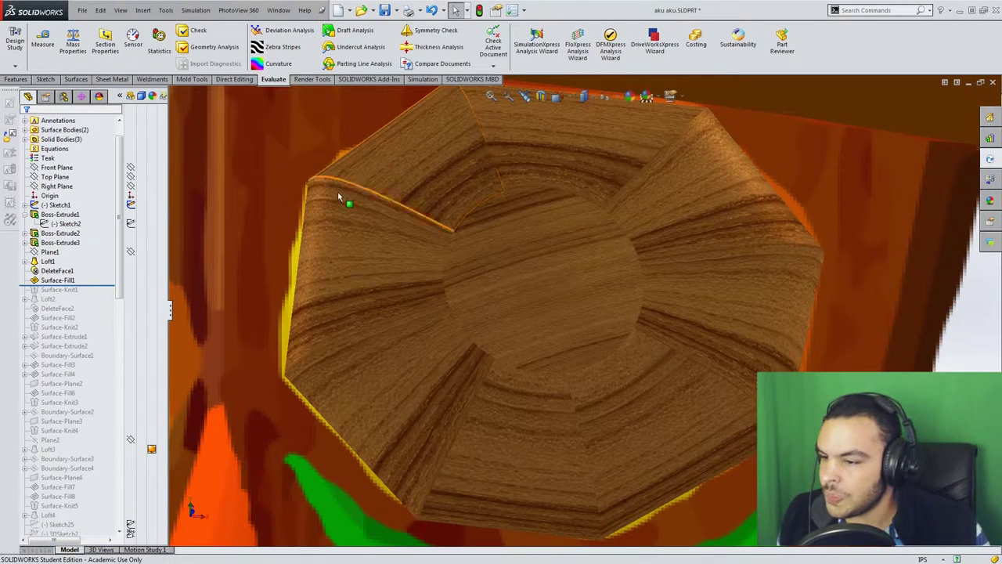
scroll(584, 329, up, 3)
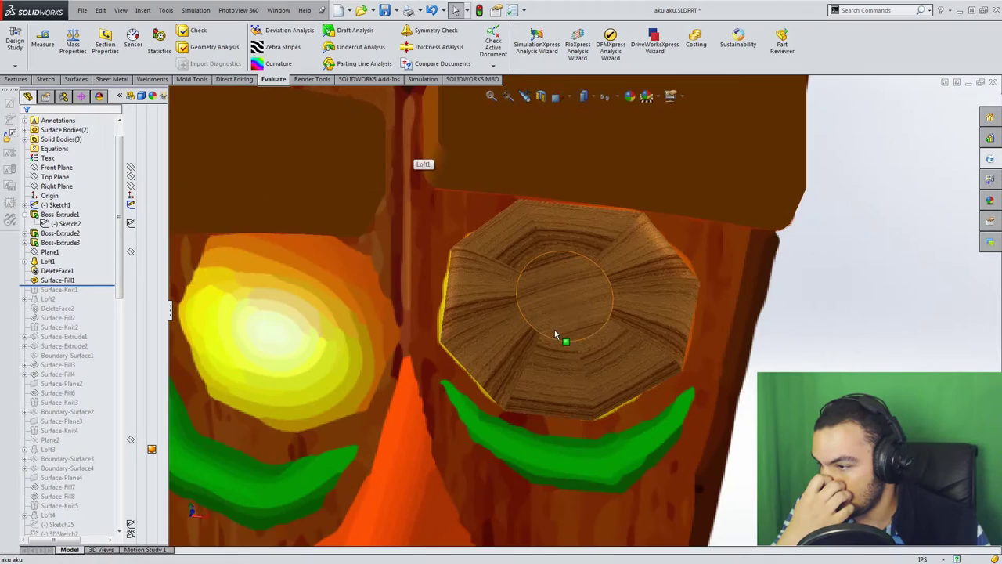
middle_drag(554, 330, 526, 410)
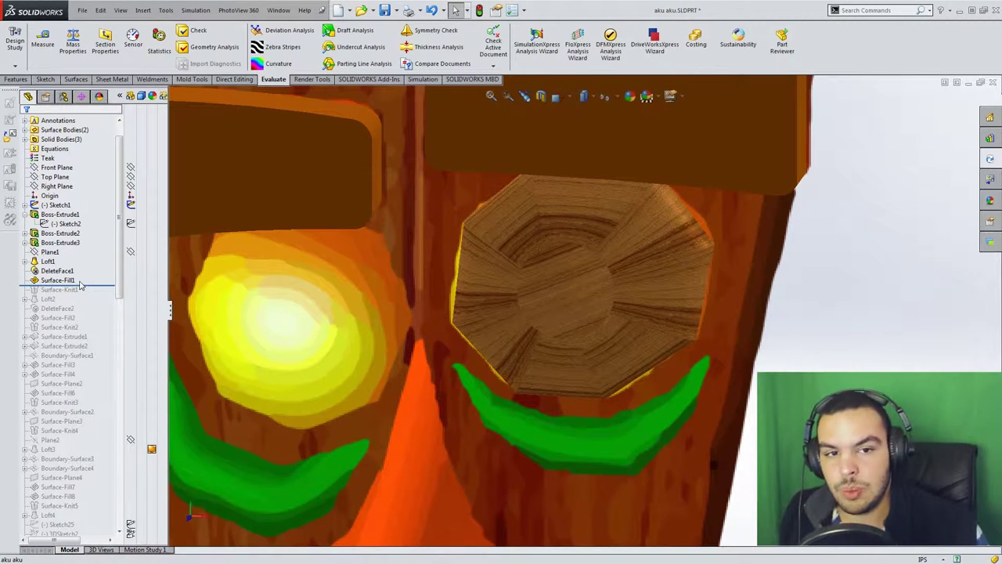
Roll the history forward past Surface-Knit1 and inspect the knitted eye up close and within the whole face.
drag(84, 286, 86, 294)
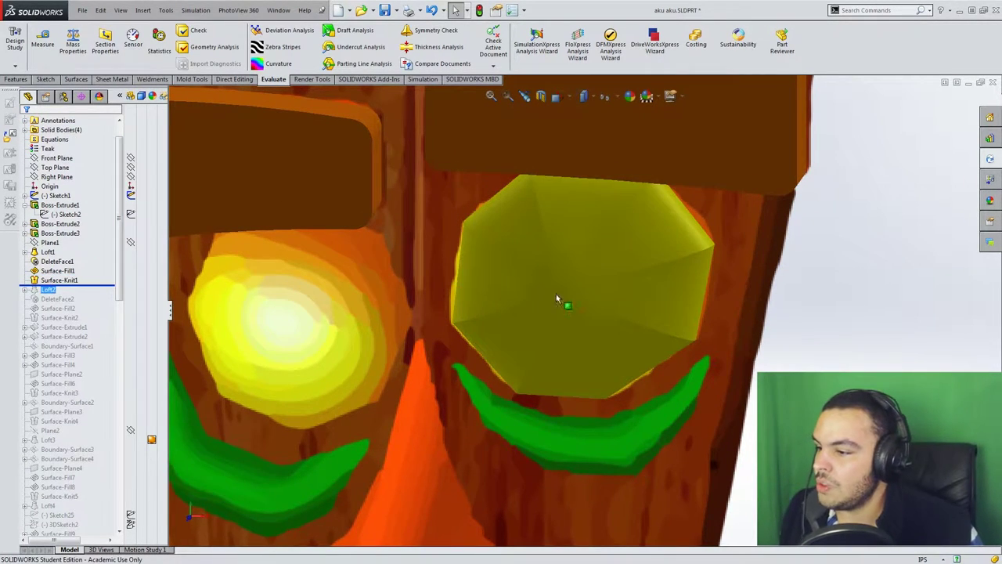
scroll(573, 288, down, 3)
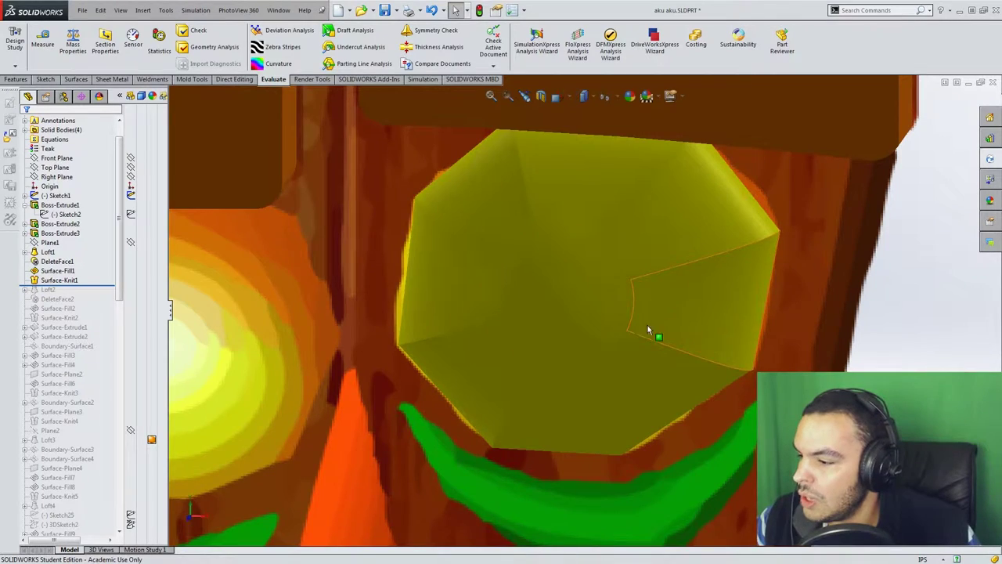
scroll(746, 386, up, 5)
middle_drag(667, 368, 682, 387)
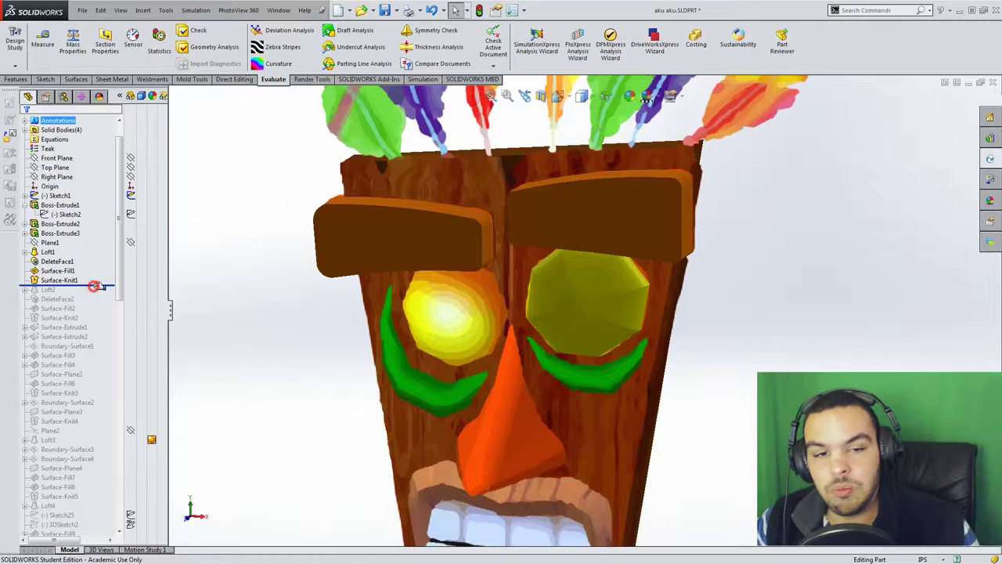
Roll the history forward past Surface-Knit2 to include the second eye, and inspect the green marks beneath both eyes.
drag(94, 286, 98, 332)
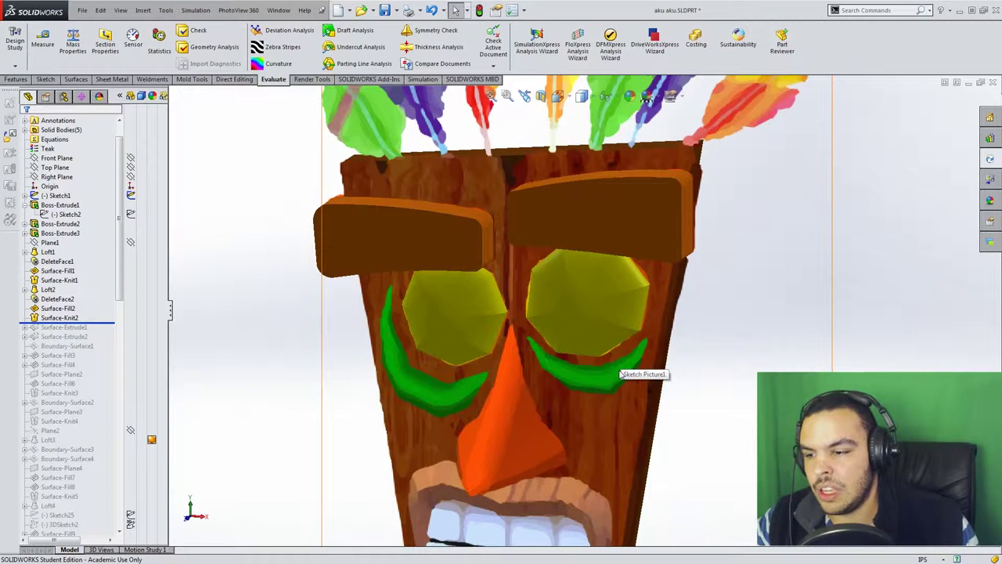
scroll(619, 371, down, 4)
middle_drag(605, 389, 542, 386)
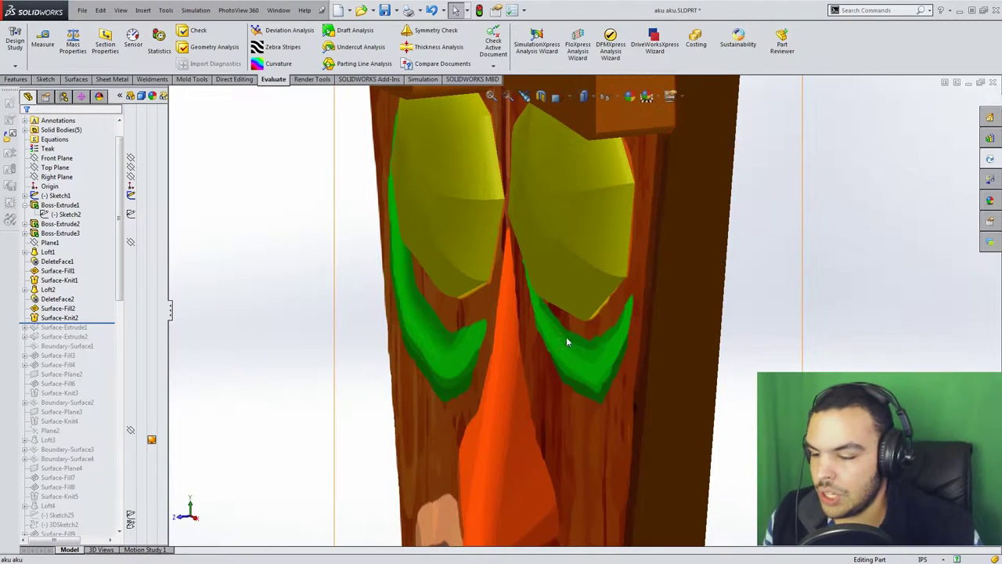
scroll(612, 327, down, 3)
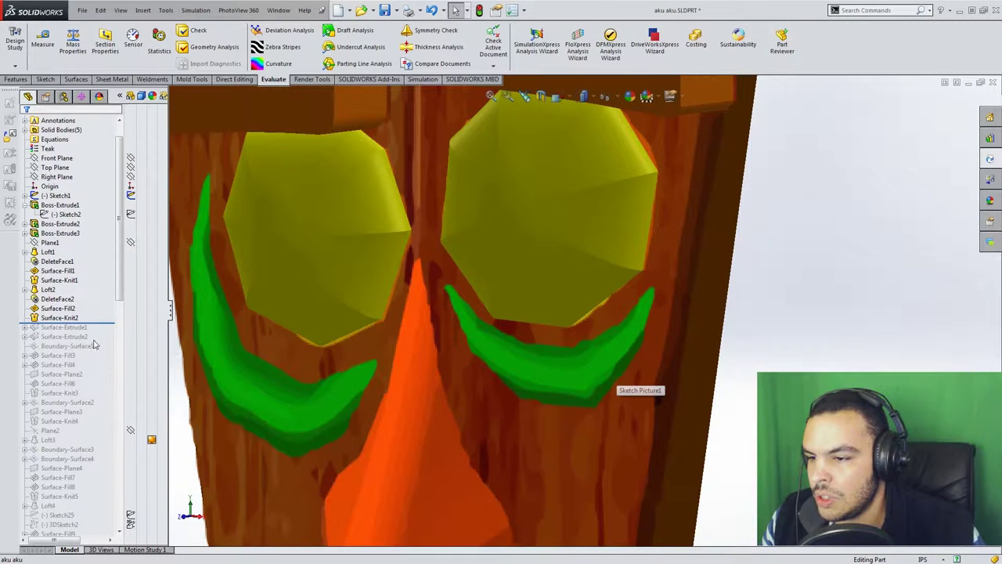
Roll the history forward past Surface-Extrude1 and select it to examine its profile against the green mark beneath the eye.
drag(112, 323, 112, 332)
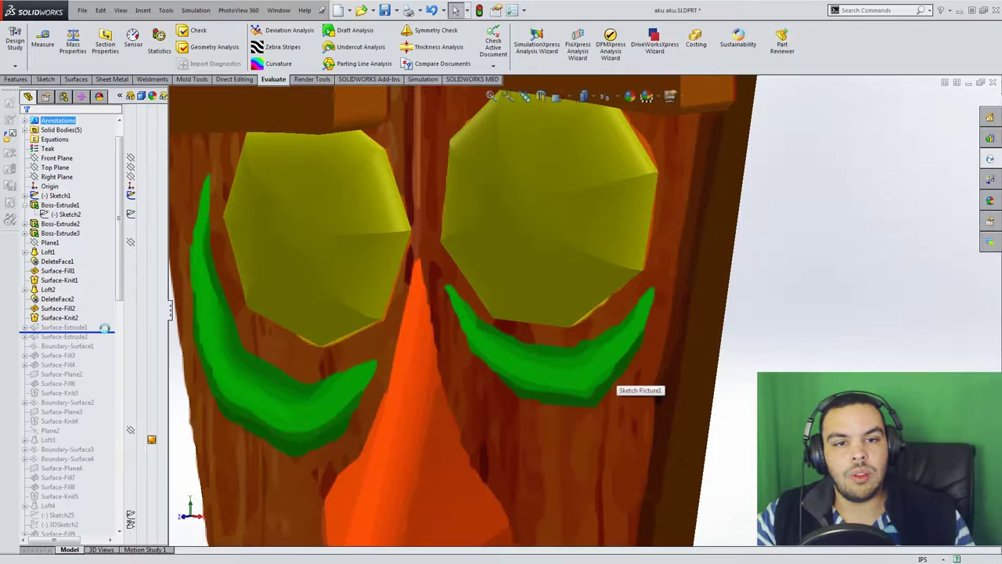
key(ctrl+4)
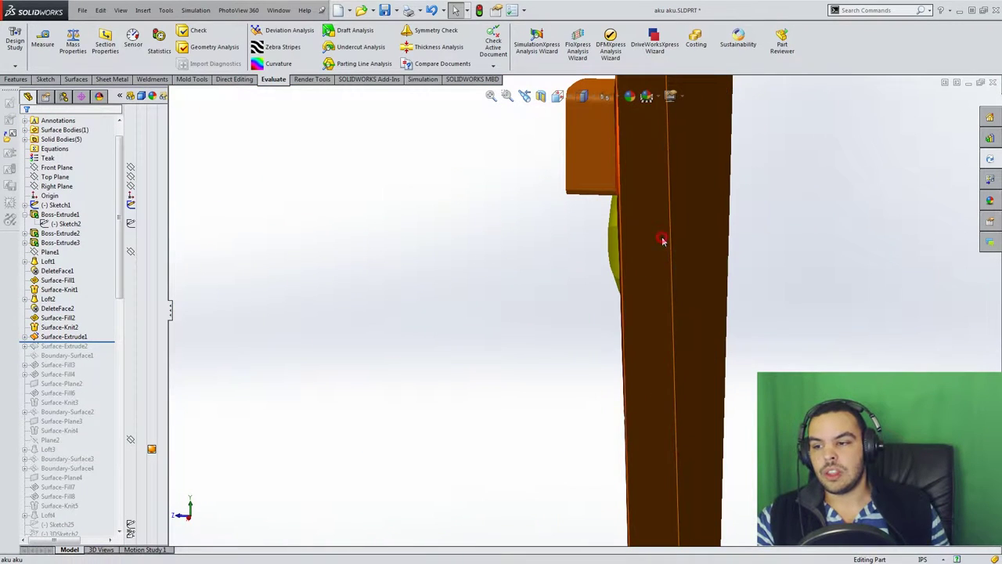
click(659, 238)
click(704, 273)
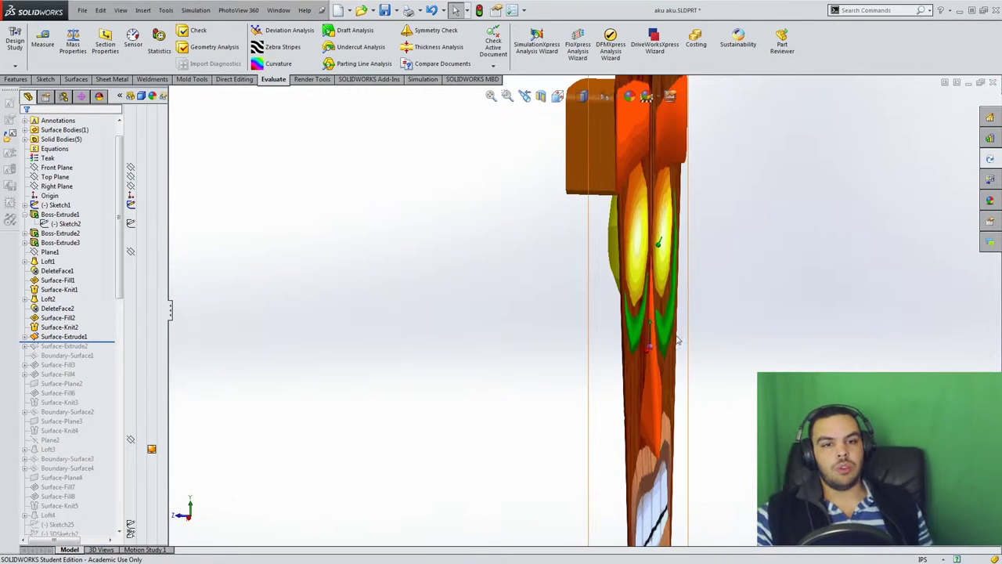
click(87, 337)
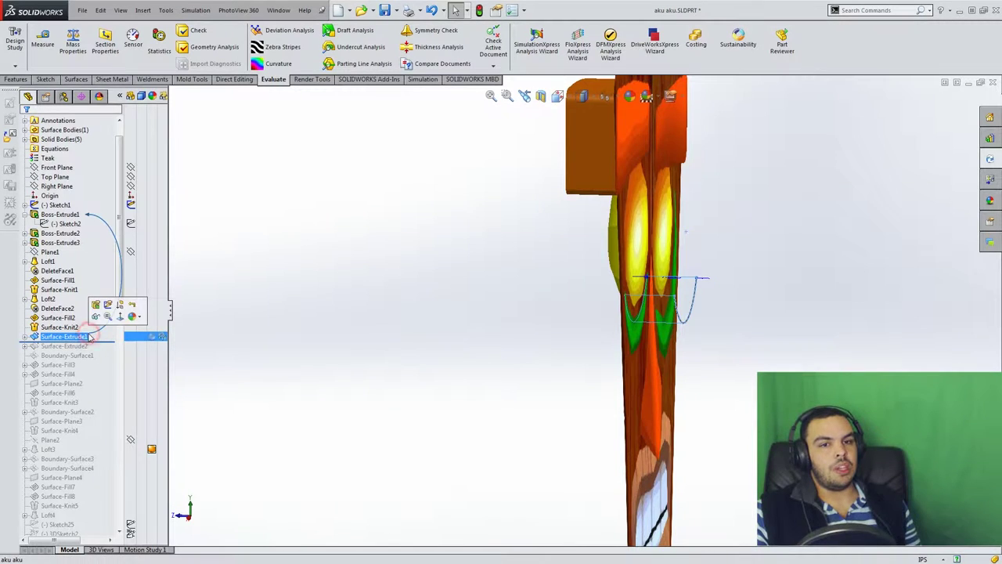
scroll(649, 313, down, 4)
middle_drag(650, 316, 691, 346)
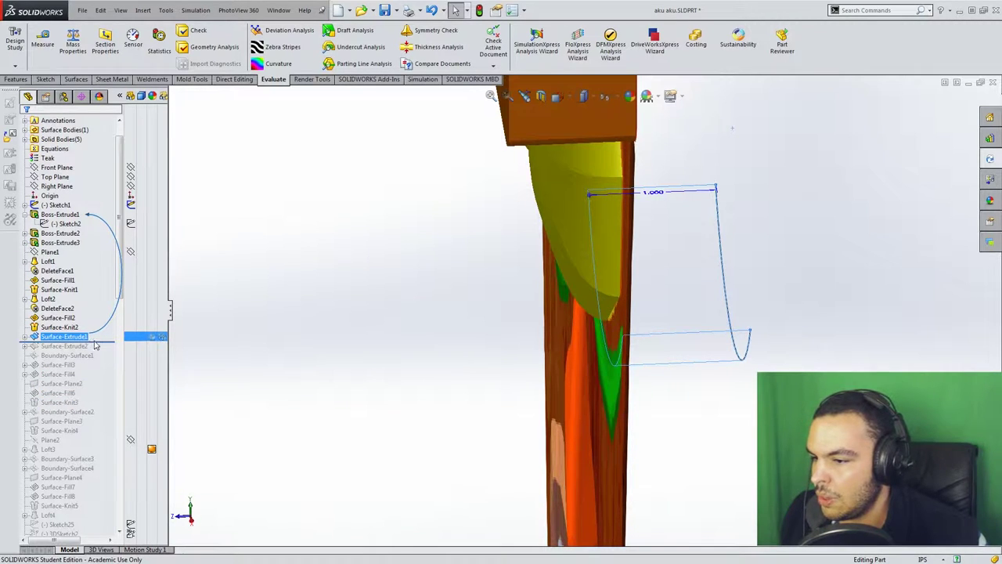
scroll(516, 342, down, 6)
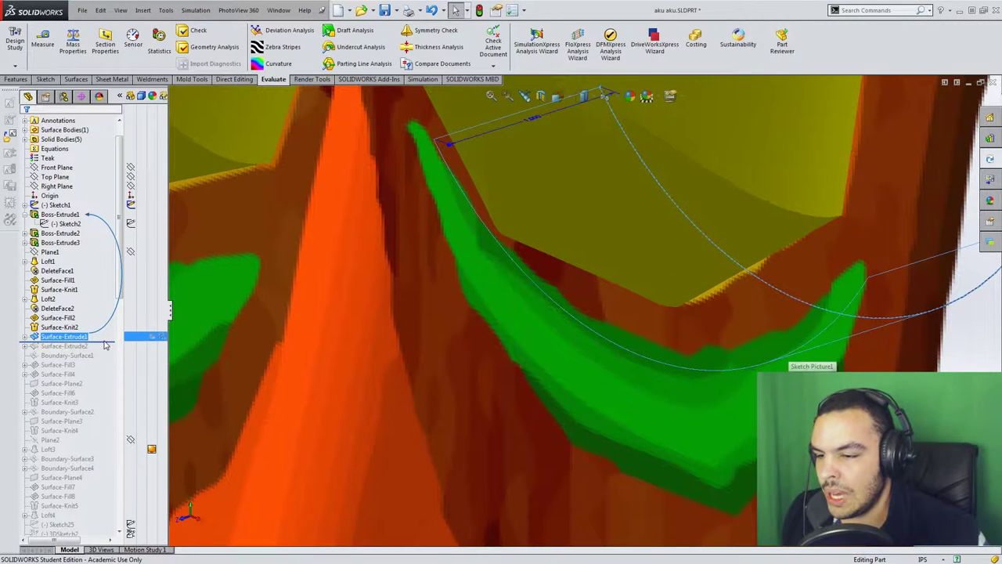
Roll the history forward past Surface-Extrude2 and Boundary-Surface1, and examine the boundary surface over the under-eye mark.
drag(113, 341, 113, 350)
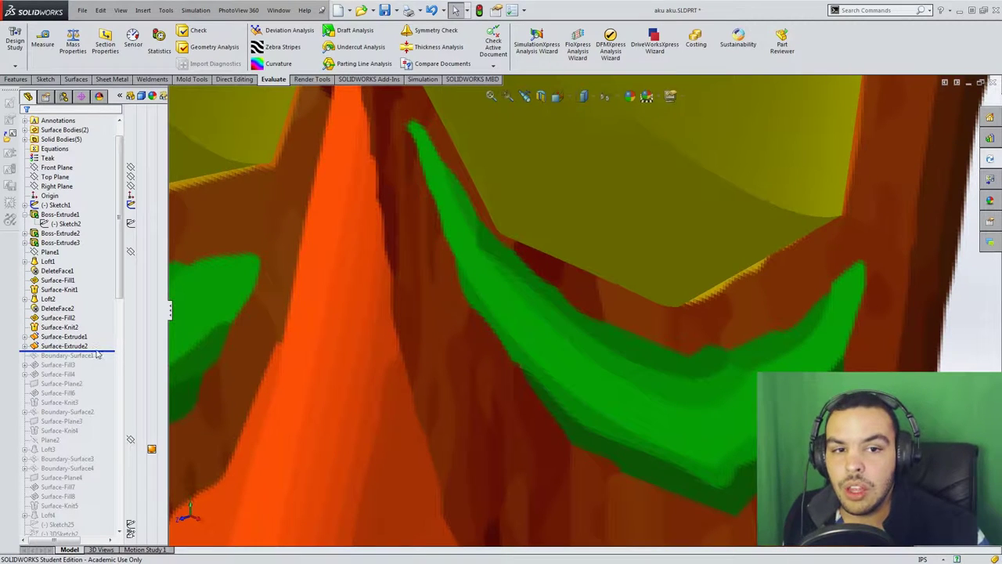
drag(102, 354, 102, 360)
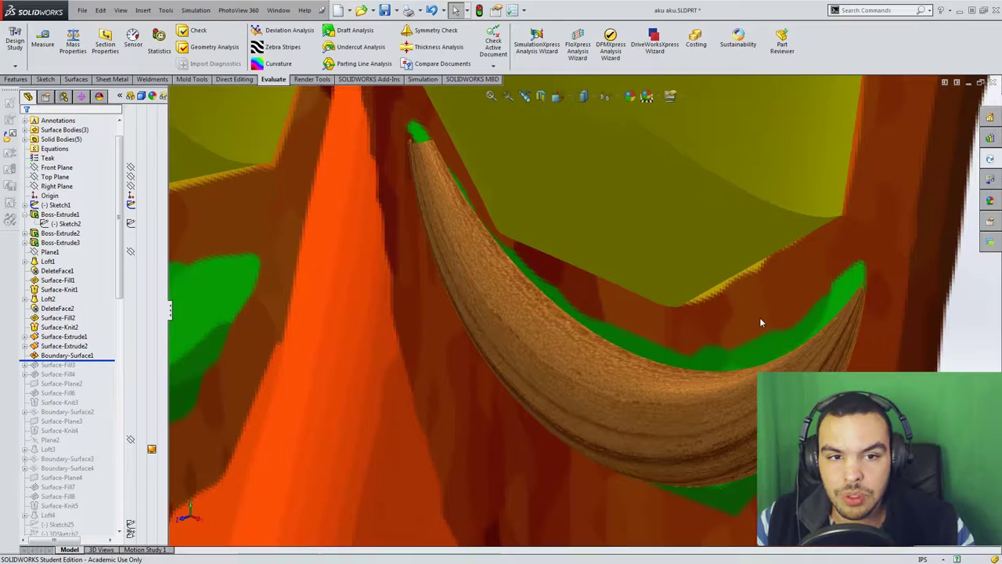
middle_drag(689, 425, 652, 370)
scroll(645, 402, up, 2)
scroll(653, 307, down, 3)
click(79, 355)
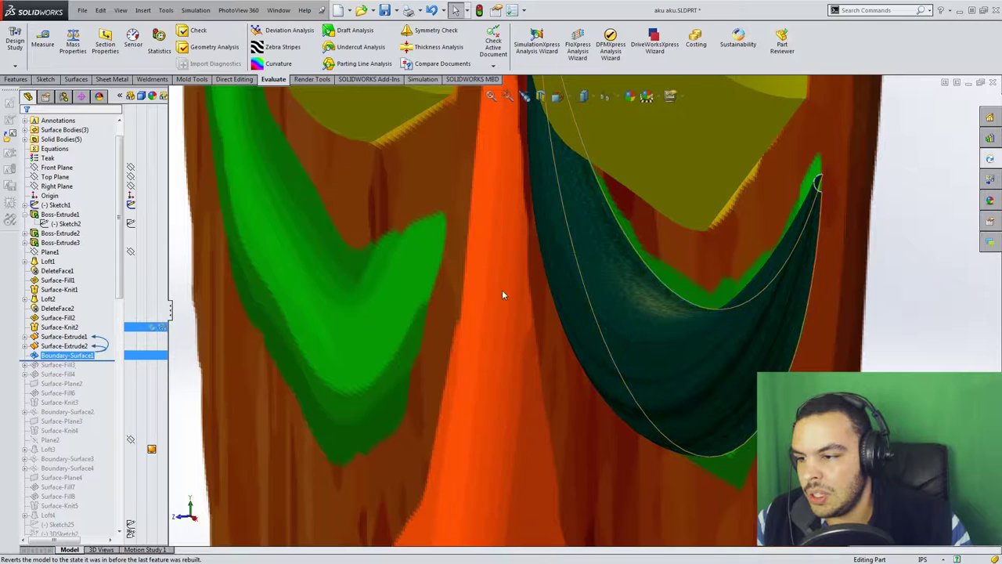
scroll(648, 302, down, 3)
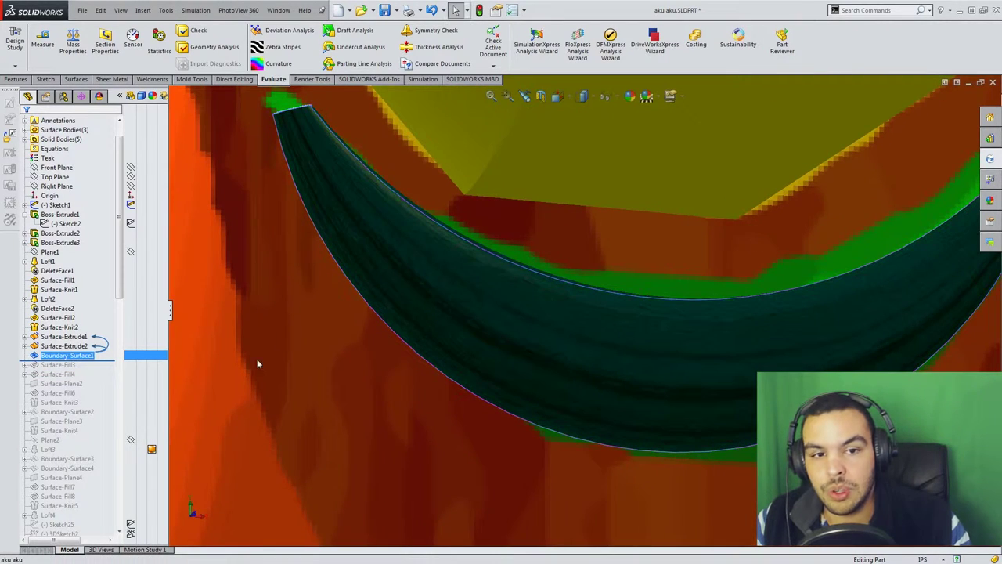
Examine how the boundary surface ends at both tips of the under-eye mark.
mouse_move(101, 360)
mouse_down()
mouse_move(103, 371)
mouse_move(101, 360)
mouse_up()
scroll(371, 169, up, 3)
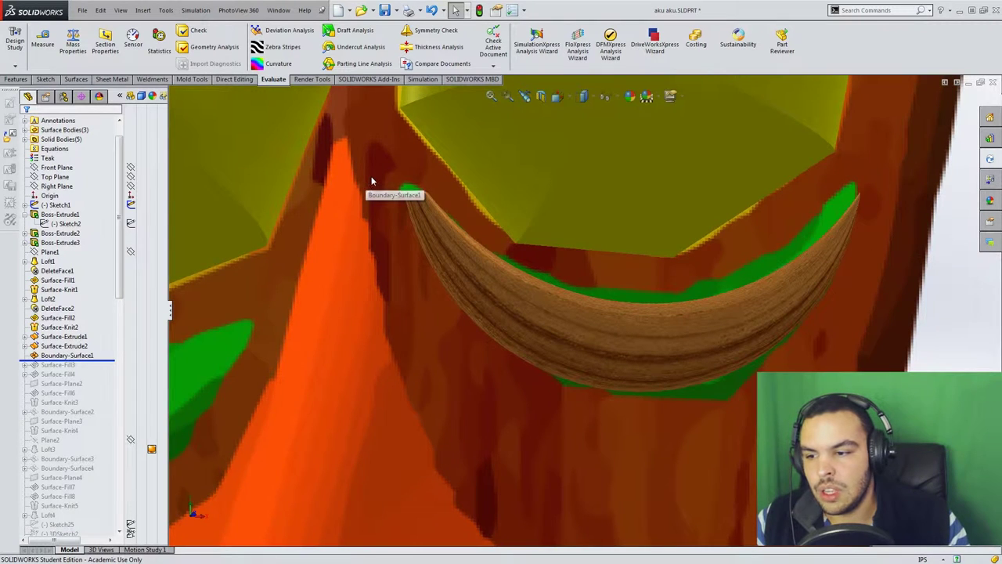
scroll(409, 192, down, 6)
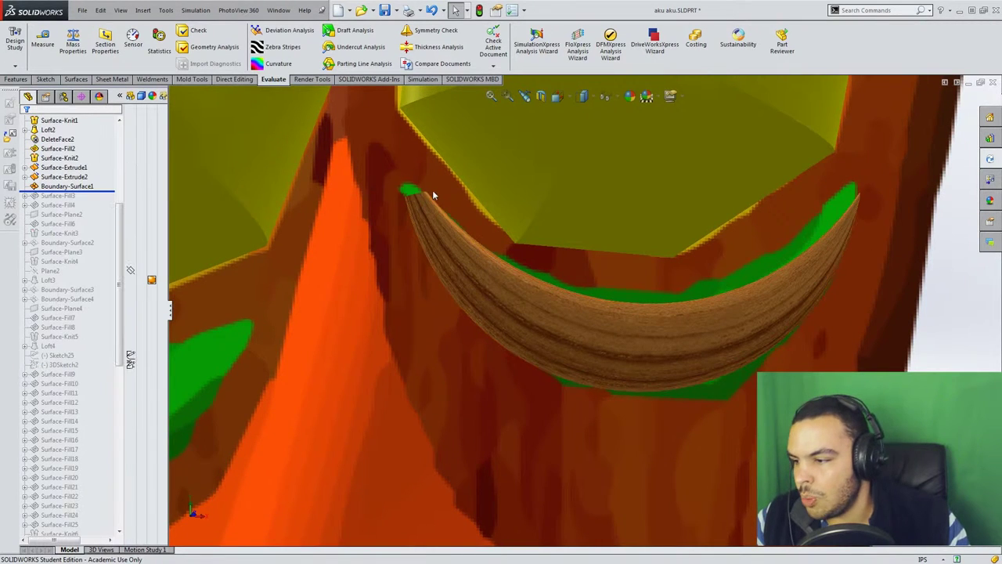
scroll(433, 195, up, 2)
scroll(67, 267, up, 4)
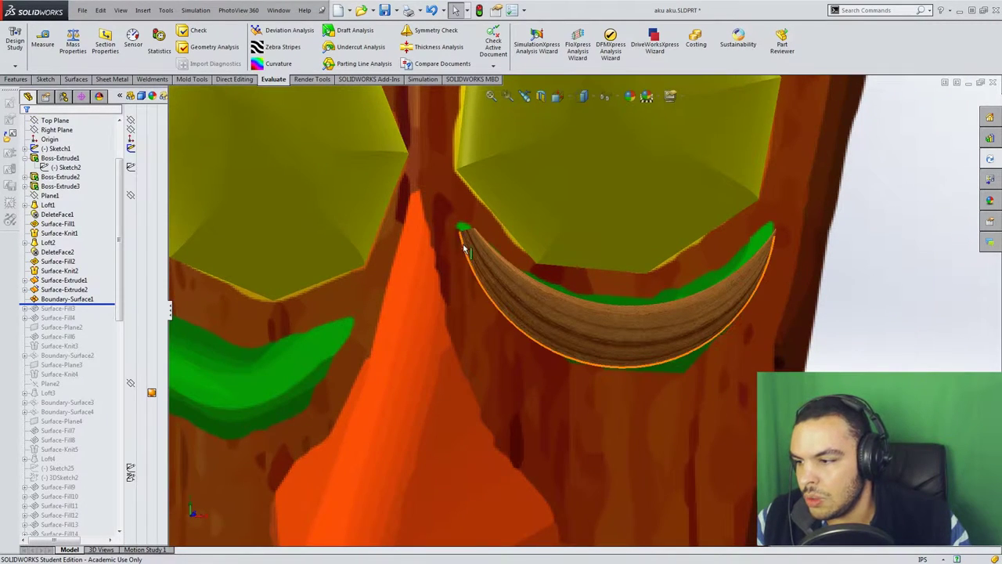
scroll(466, 247, down, 5)
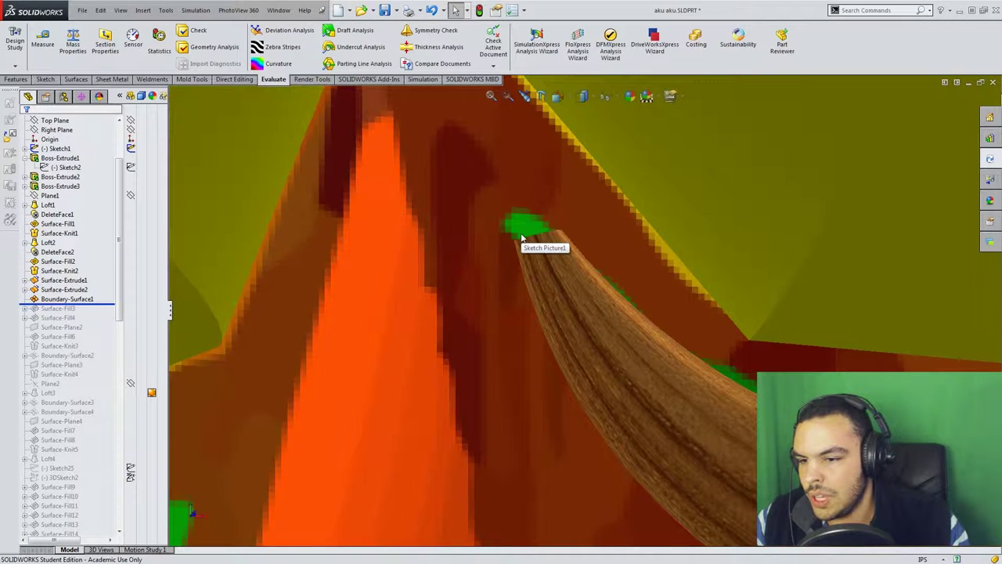
scroll(844, 342, up, 6)
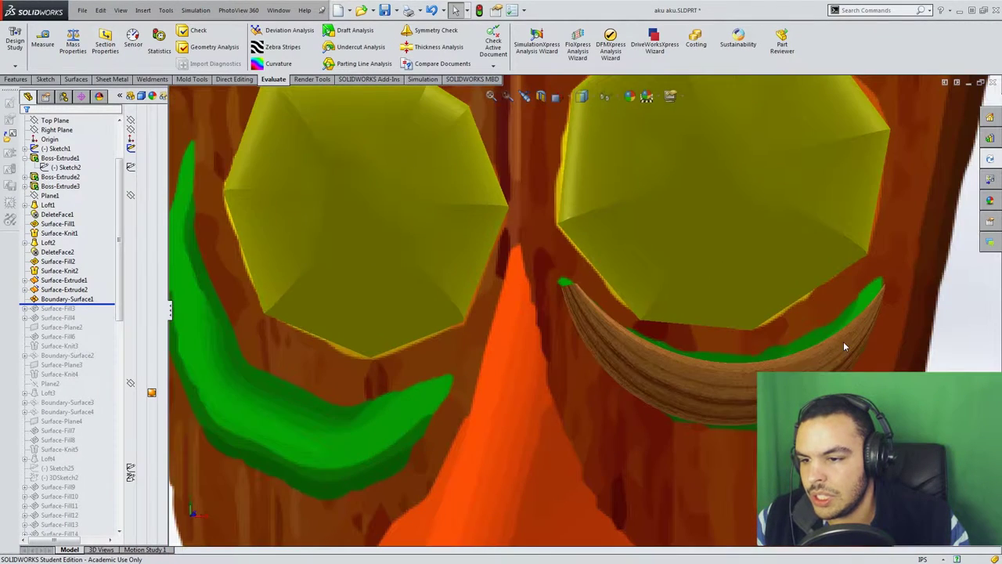
scroll(843, 306, down, 6)
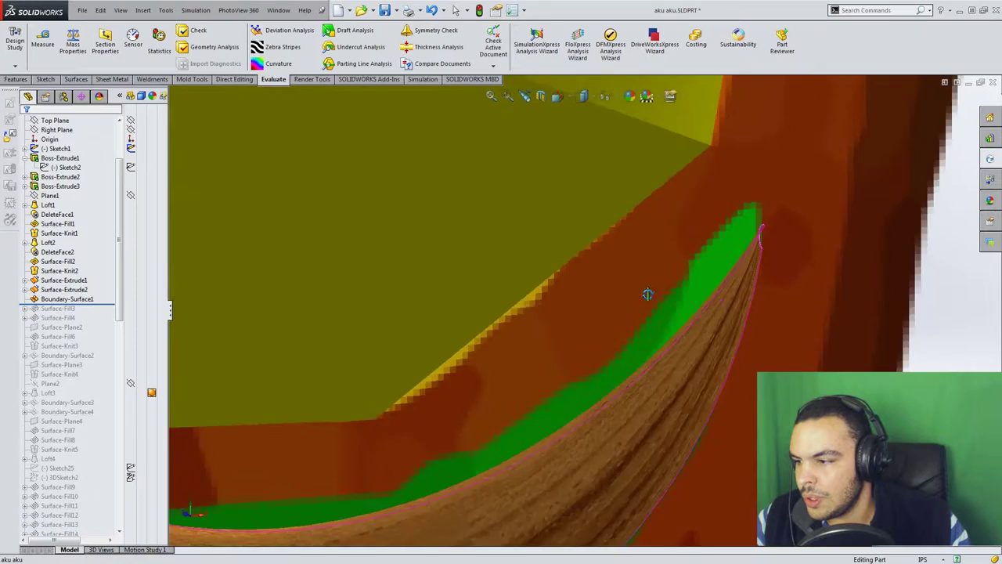
middle_drag(648, 294, 614, 329)
middle_drag(525, 343, 235, 350)
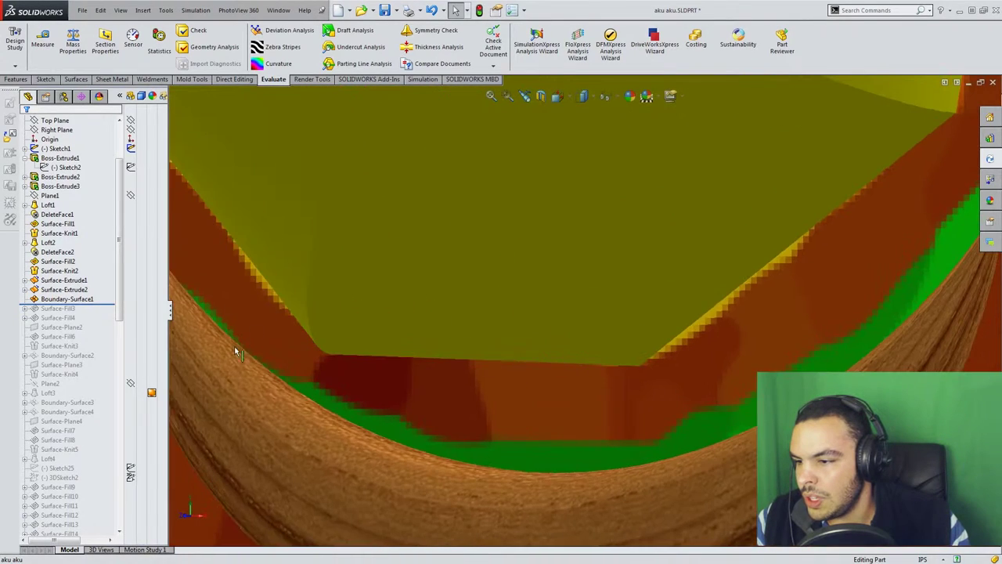
Roll the history forward past Surface-Fill3 and Surface-Fill4, and examine the filled tips of the under-eye mark.
drag(94, 304, 94, 313)
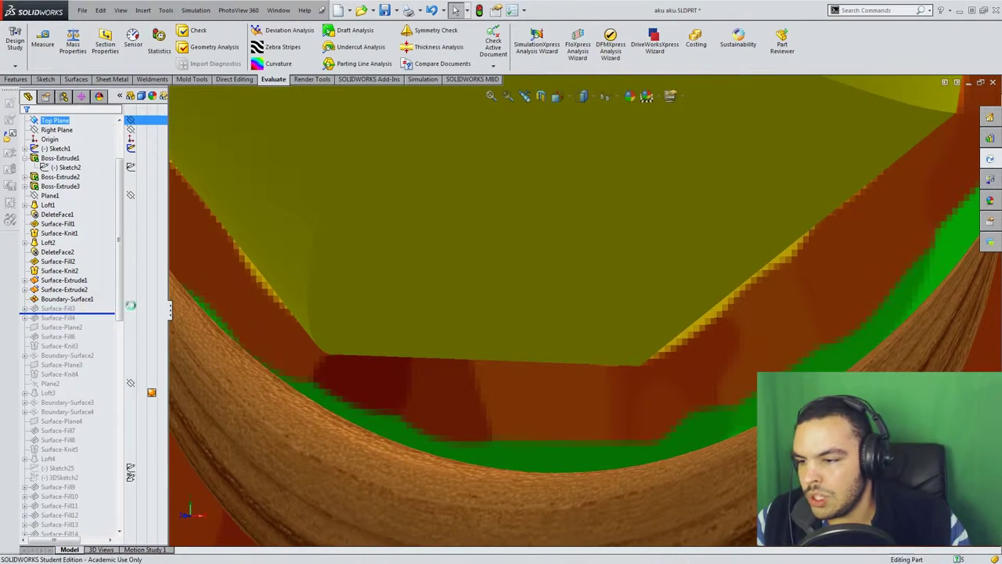
middle_drag(897, 241, 814, 274)
scroll(619, 322, up, 5)
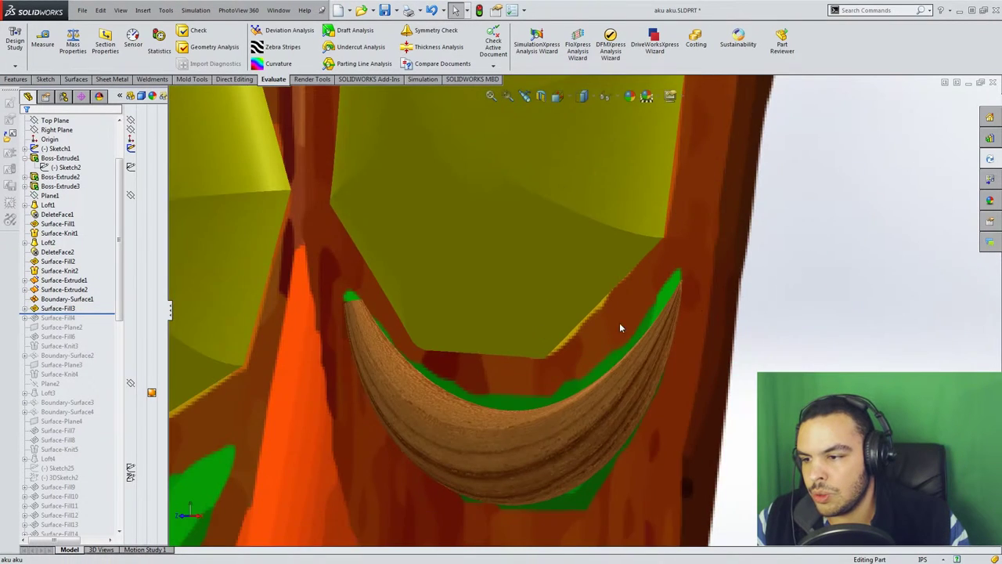
scroll(79, 282, down, 2)
drag(84, 258, 83, 268)
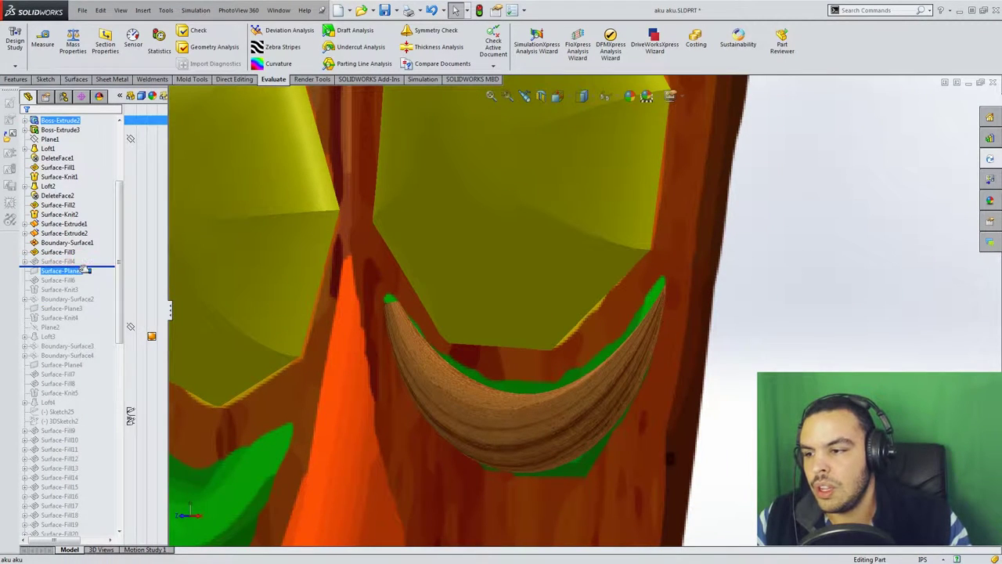
scroll(381, 322, down, 2)
scroll(470, 305, down, 5)
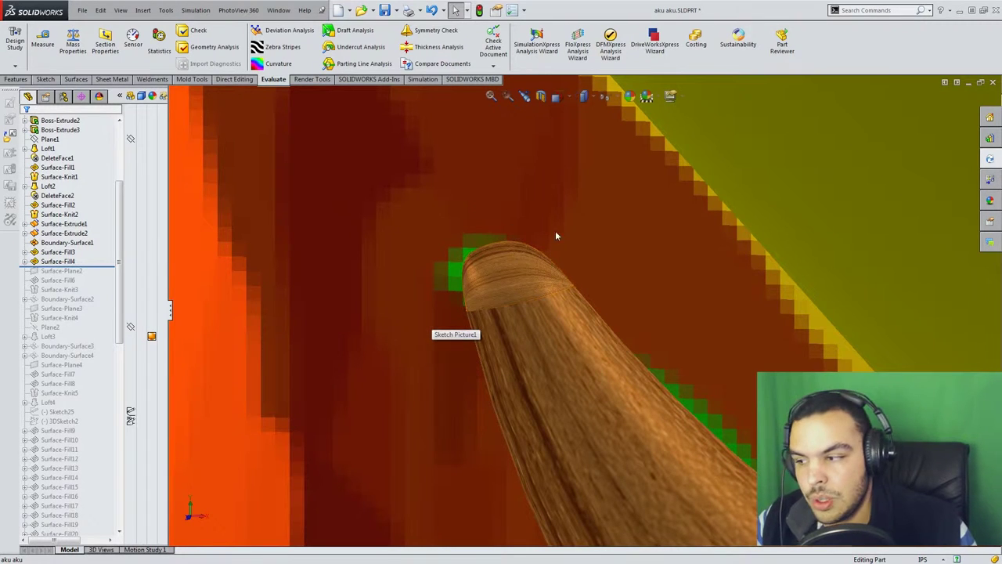
Roll the history forward past Surface-Plane2, Surface-Fill6 and Surface-Knit3, and examine the under-eye mark from behind and in front.
click(78, 270)
drag(85, 267, 85, 276)
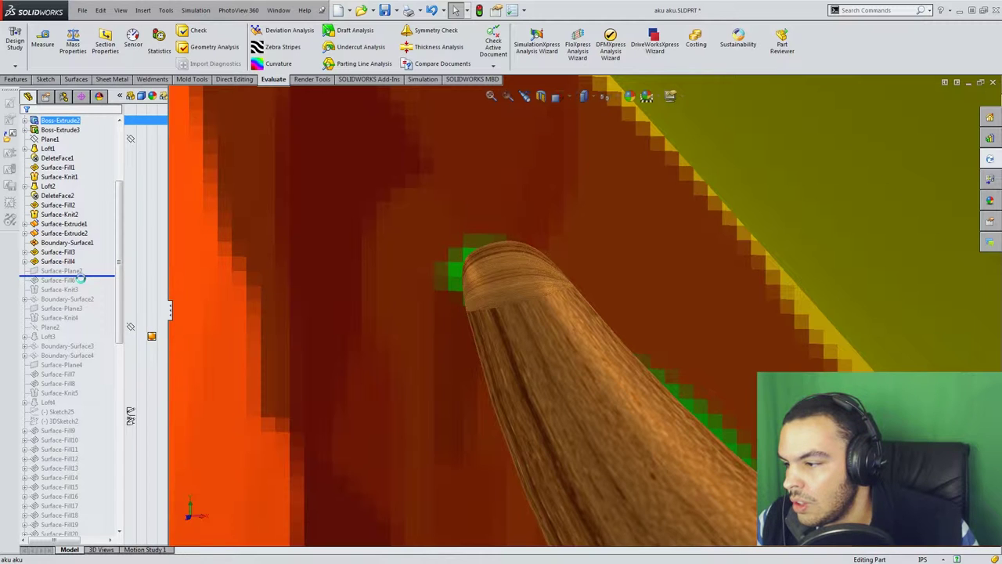
scroll(689, 356, up, 10)
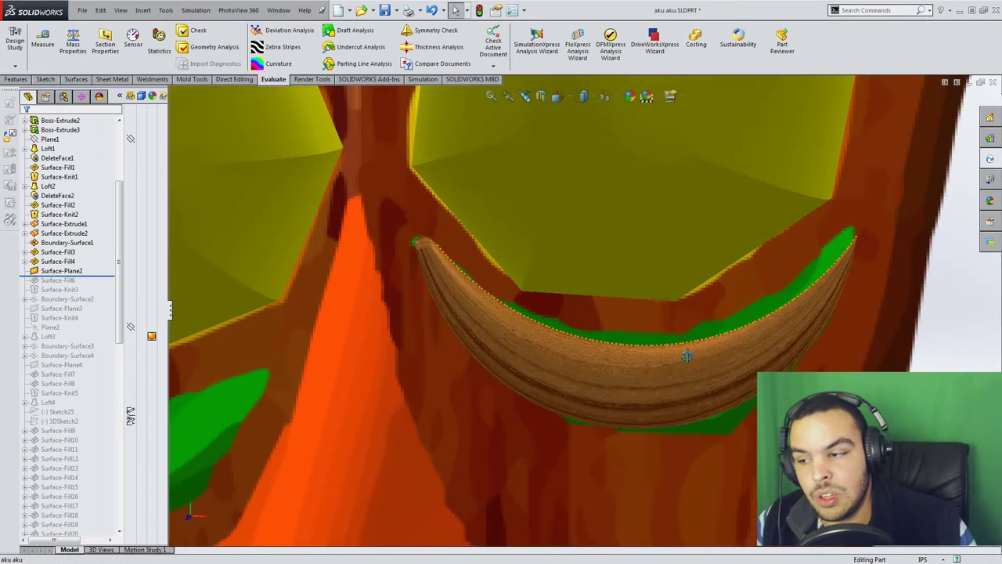
middle_drag(686, 356, 559, 378)
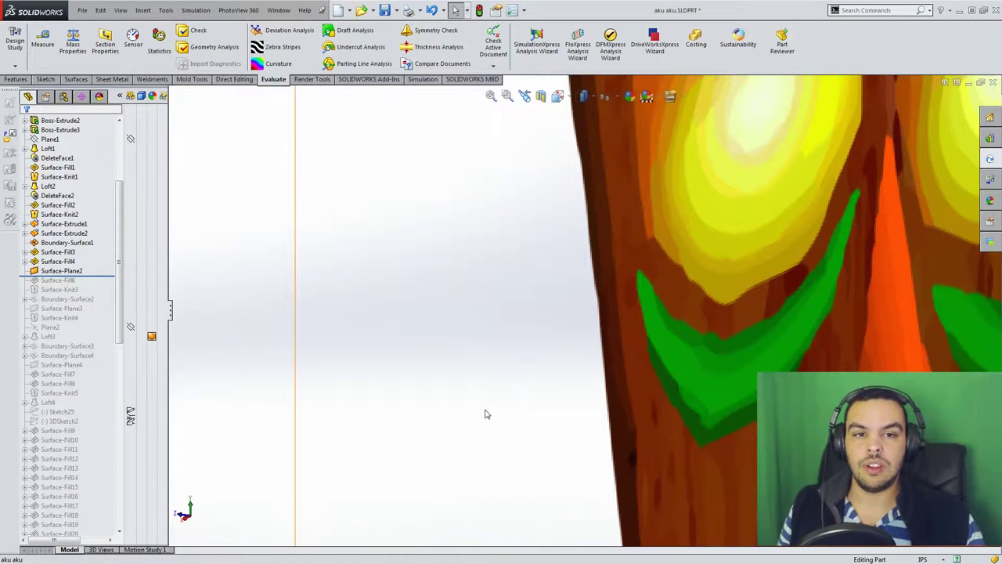
drag(90, 275, 91, 296)
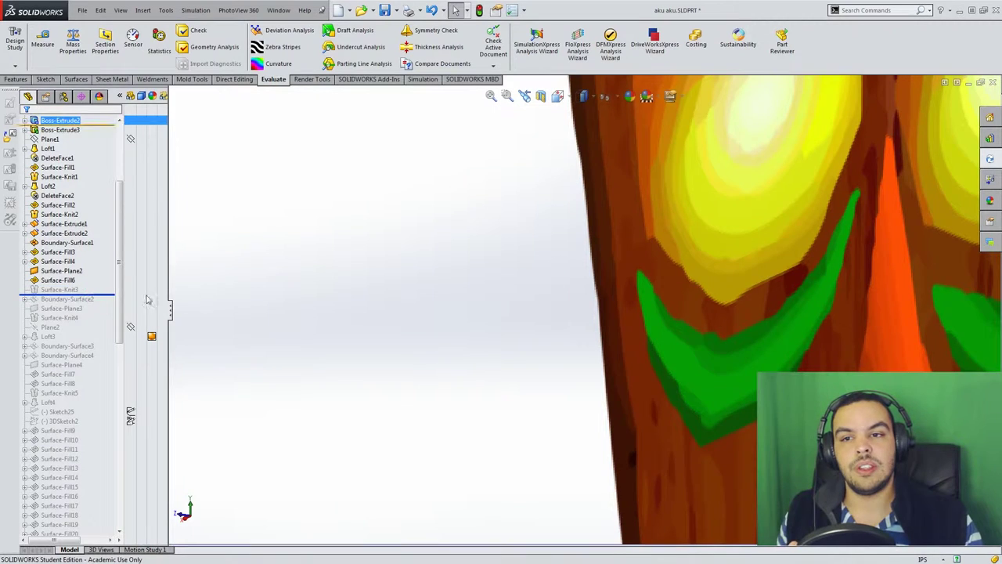
middle_drag(704, 303, 708, 299)
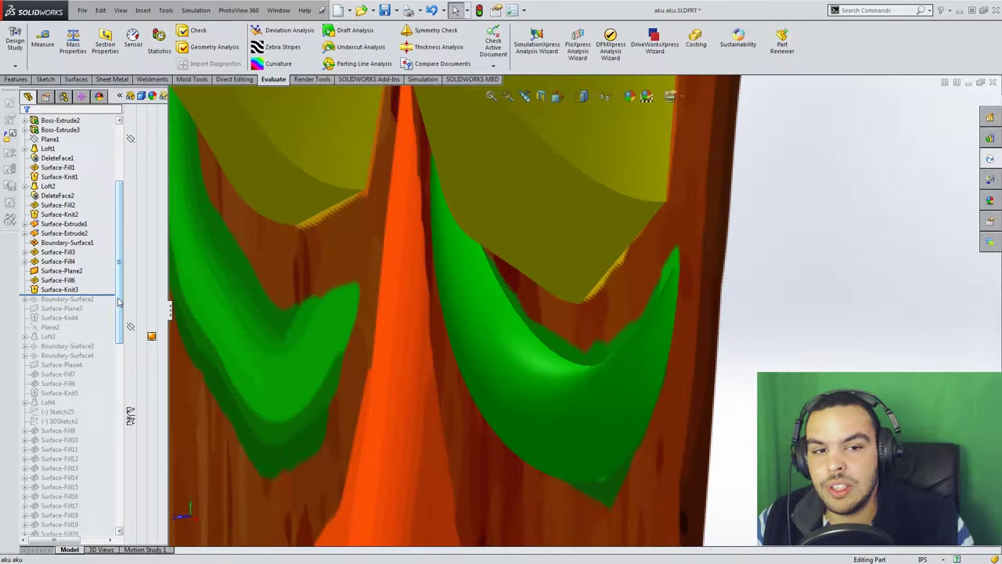
Roll the history forward past Boundary-Surface2 and view the surface over the second under-eye mark within the face.
drag(100, 295, 100, 305)
scroll(440, 338, up, 5)
scroll(430, 327, down, 6)
middle_drag(430, 326, 513, 288)
scroll(513, 288, up, 5)
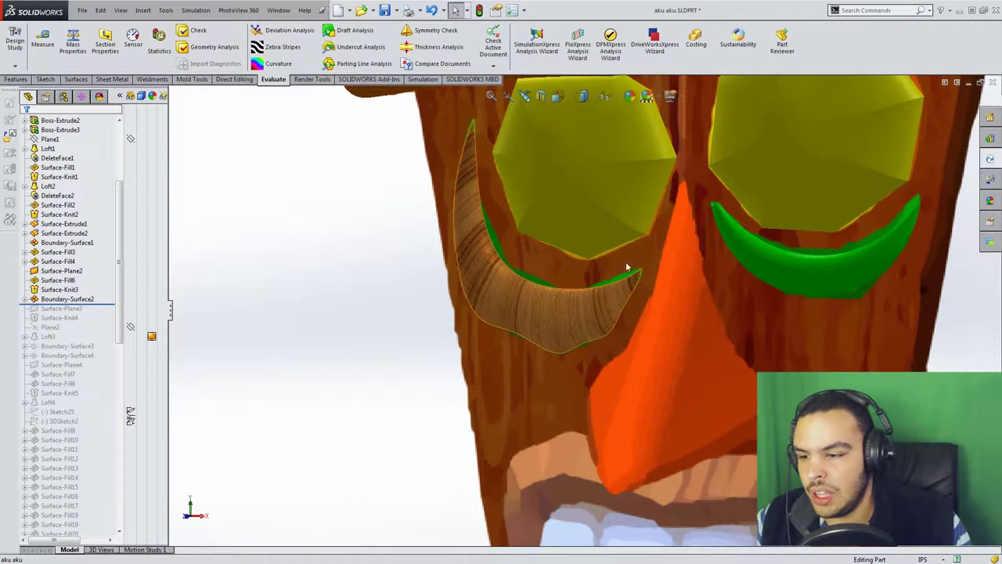
Examine the shape and tips of the second under-eye boundary surface up close against the green picture outline.
scroll(462, 160, down, 2)
scroll(498, 278, down, 3)
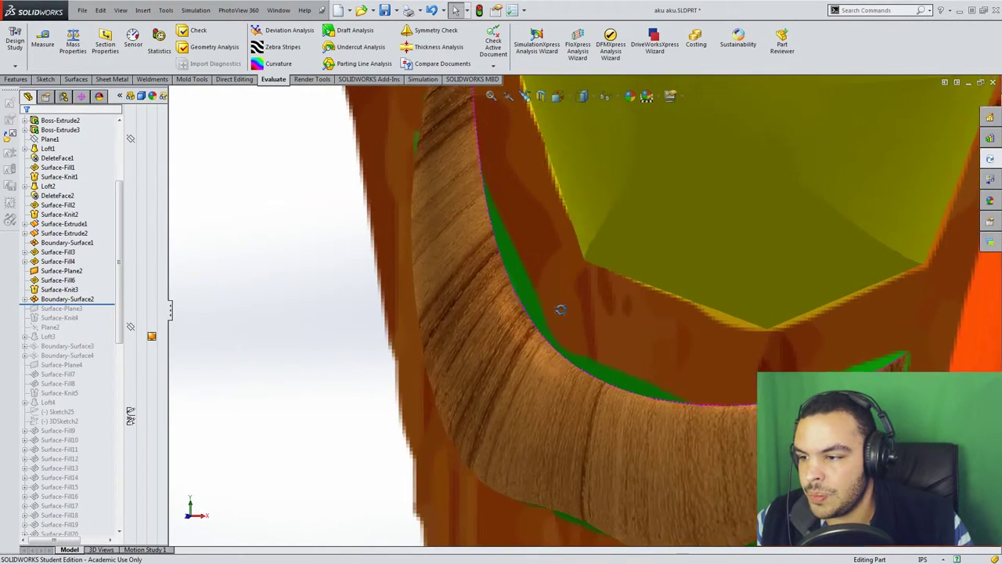
middle_drag(559, 309, 567, 314)
scroll(568, 314, up, 5)
scroll(532, 250, down, 3)
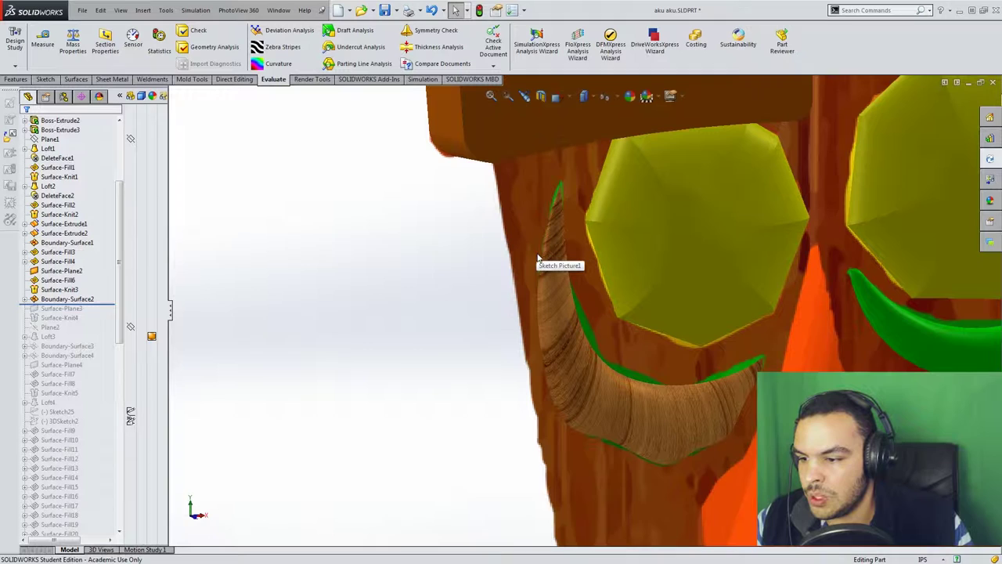
middle_drag(535, 241, 566, 249)
scroll(697, 456, up, 5)
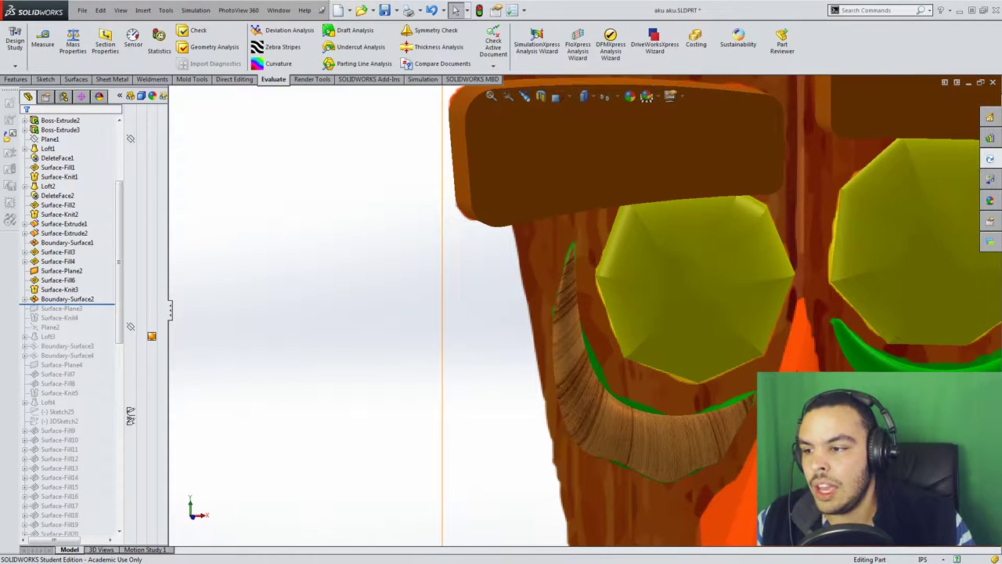
scroll(748, 387, down, 3)
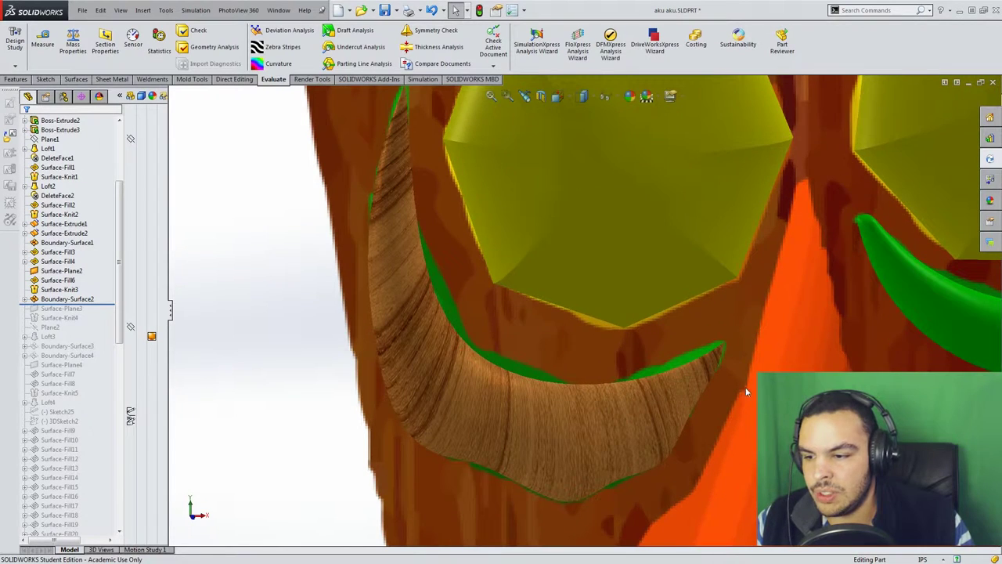
Examine the second under-eye boundary surface from behind and from the side to see how far it bulges from the face.
scroll(474, 235, up, 2)
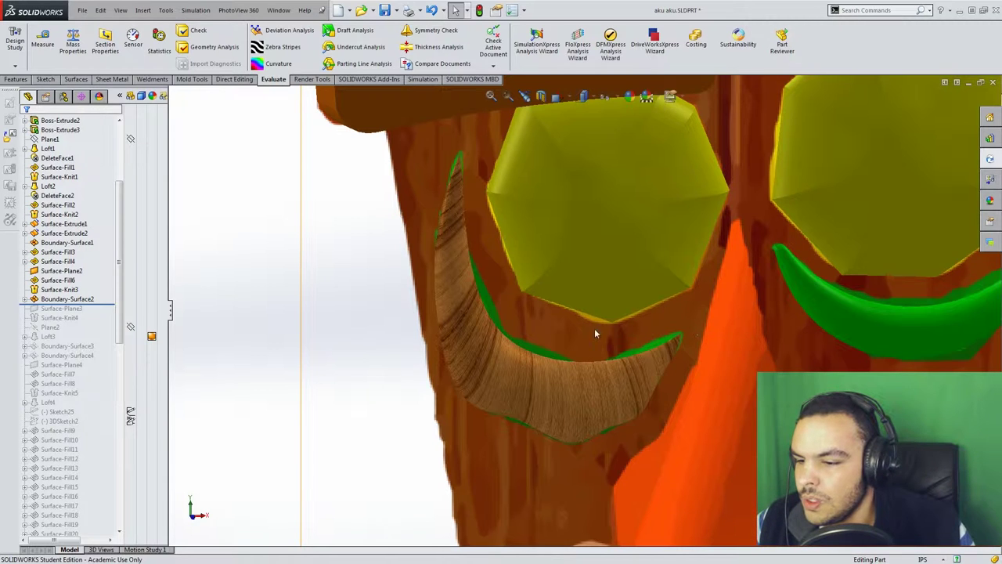
scroll(579, 328, up, 3)
scroll(546, 328, down, 2)
middle_drag(546, 331, 666, 327)
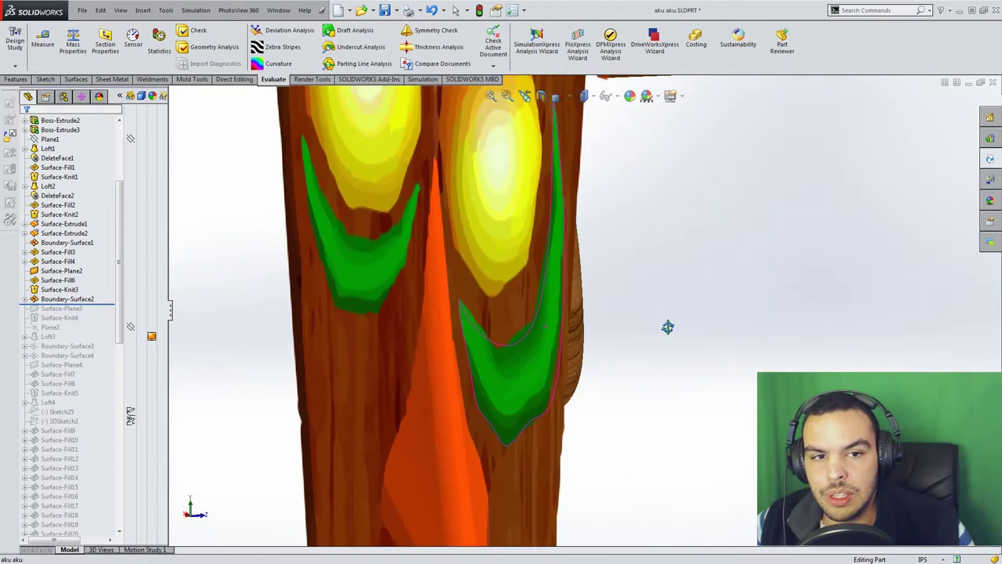
scroll(536, 312, down, 3)
scroll(535, 312, down, 3)
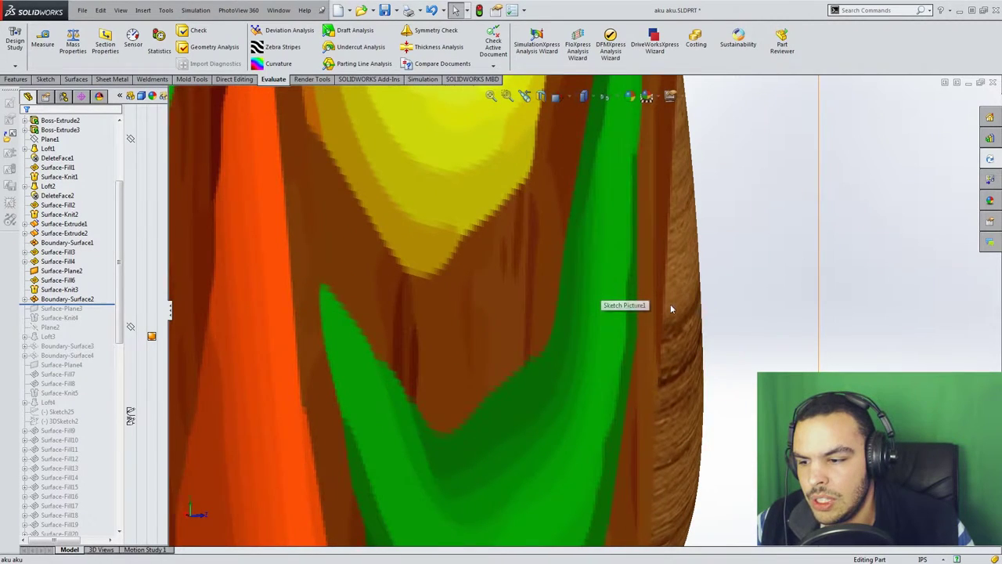
middle_drag(618, 305, 661, 325)
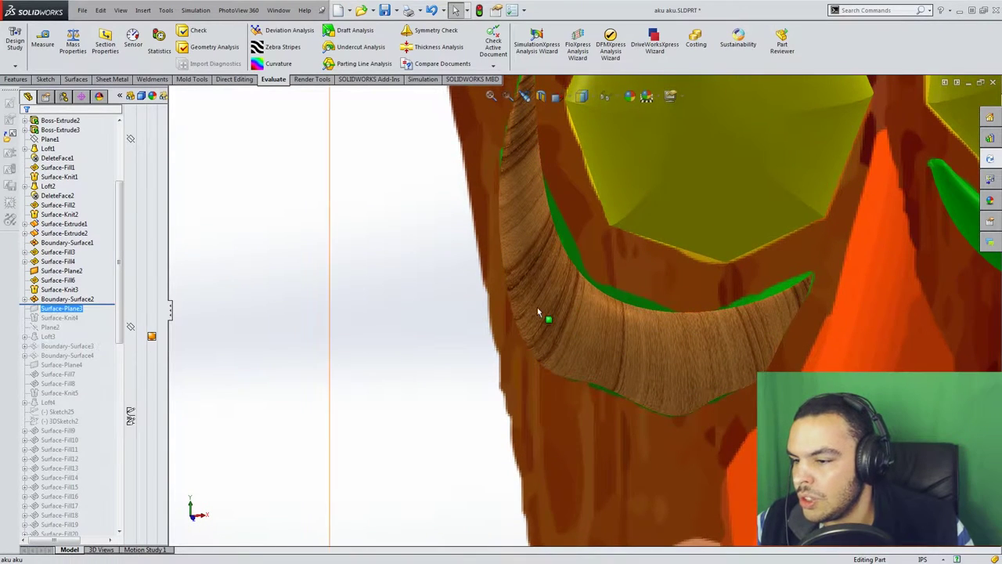
Check the reflections on the second under-eye boundary surface with Zebra Stripes, and switch the stripes off again.
middle_drag(537, 307, 661, 434)
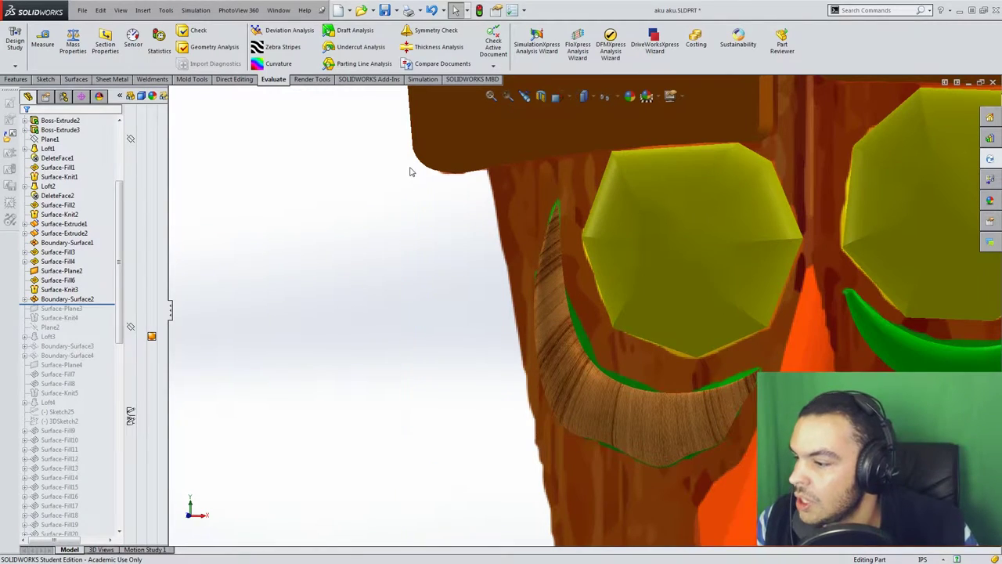
click(276, 47)
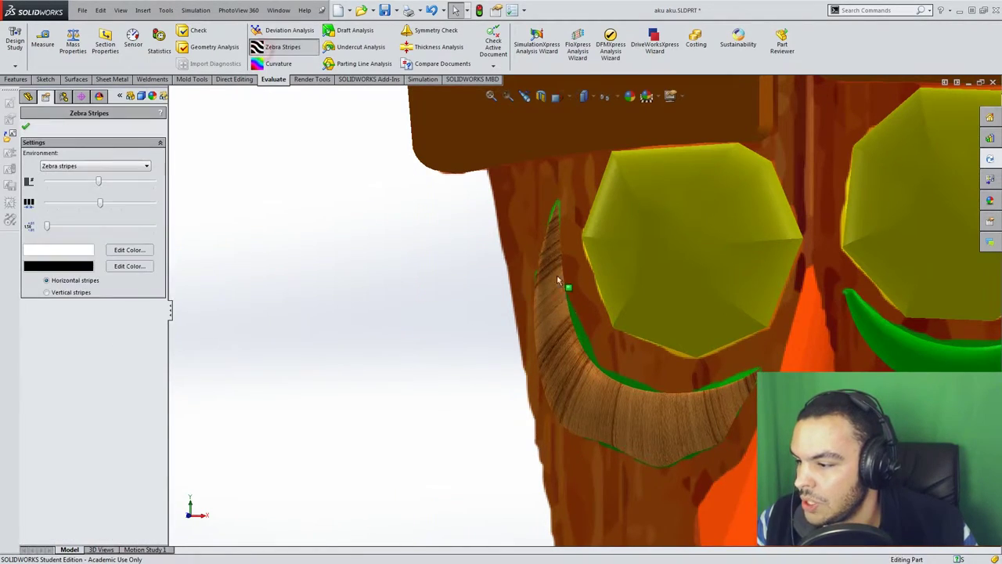
right_click(557, 274)
middle_drag(626, 353, 631, 304)
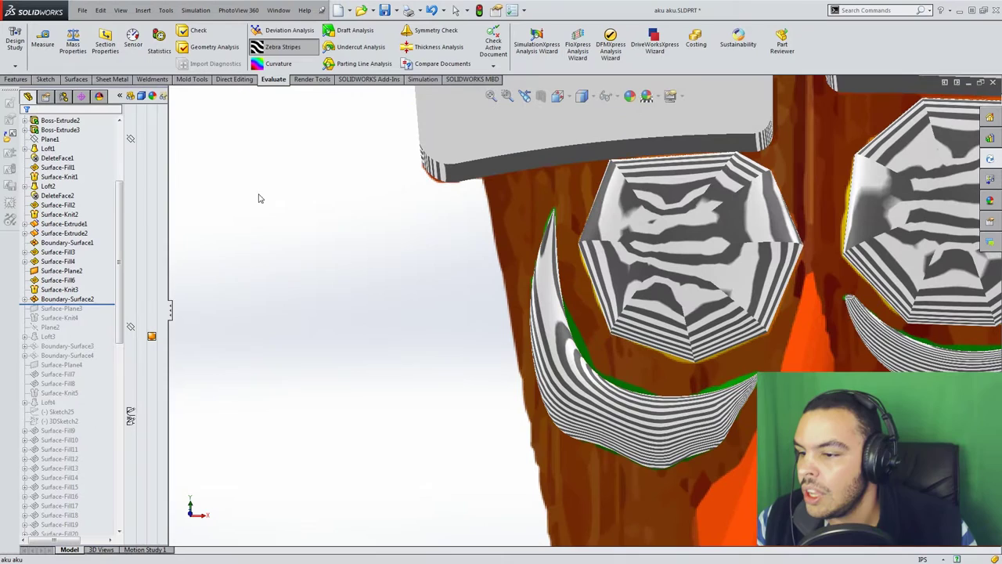
click(278, 49)
scroll(590, 344, up, 4)
middle_drag(590, 364, 619, 384)
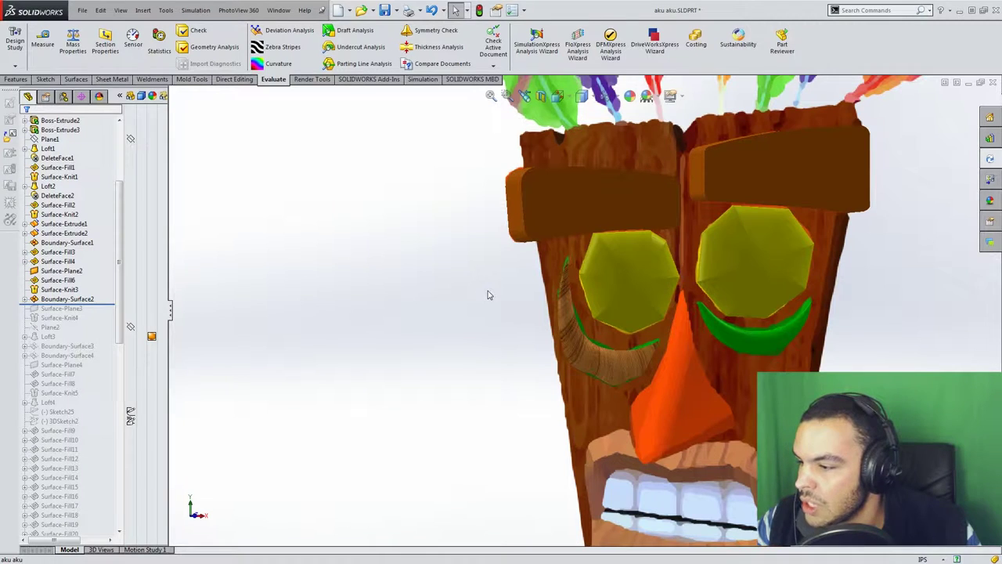
Roll the history forward past Surface-Plane3, Surface-Knit4 and Plane2, and view the nose area of the reference picture from the front and side.
click(78, 310)
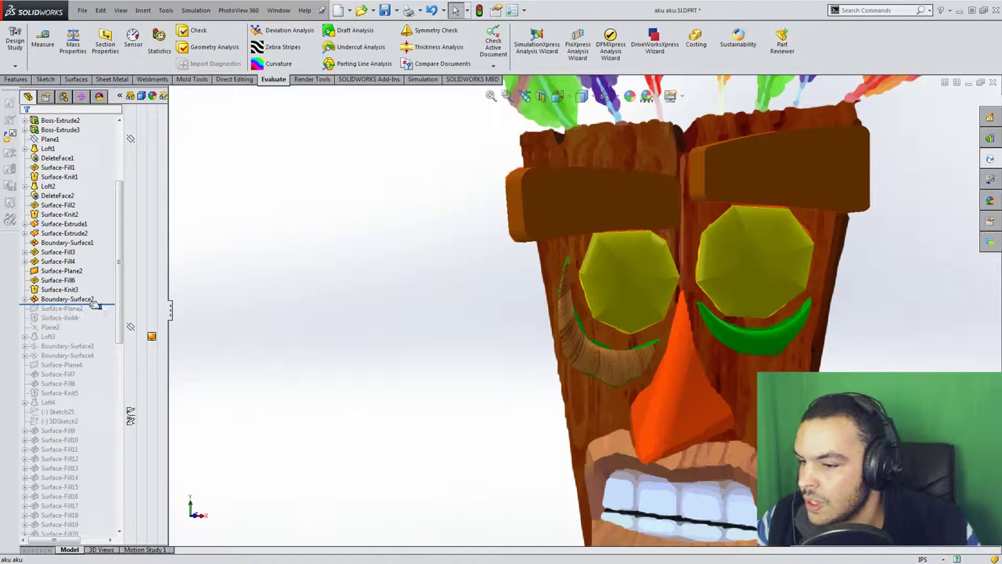
drag(94, 304, 86, 320)
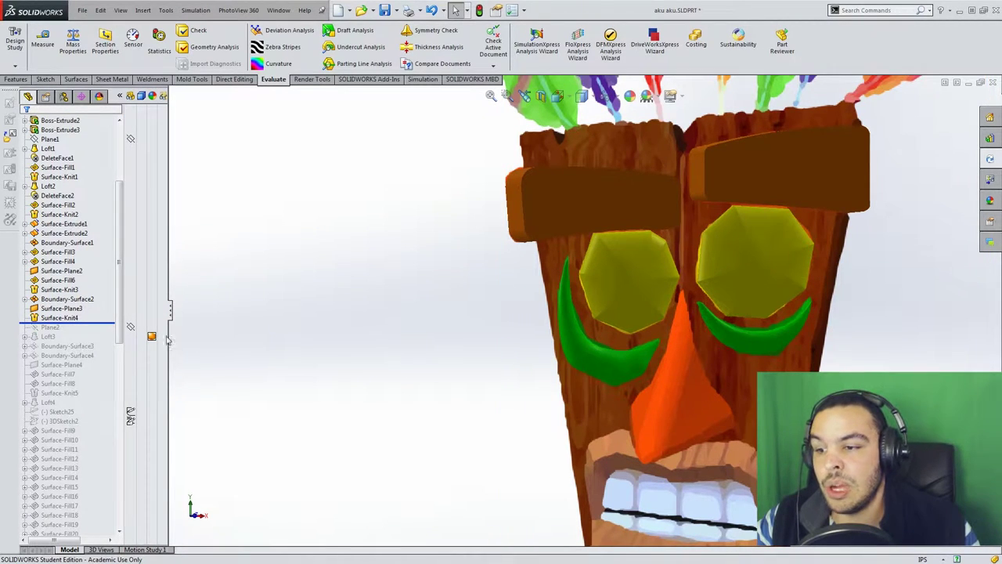
click(88, 323)
drag(87, 324, 85, 332)
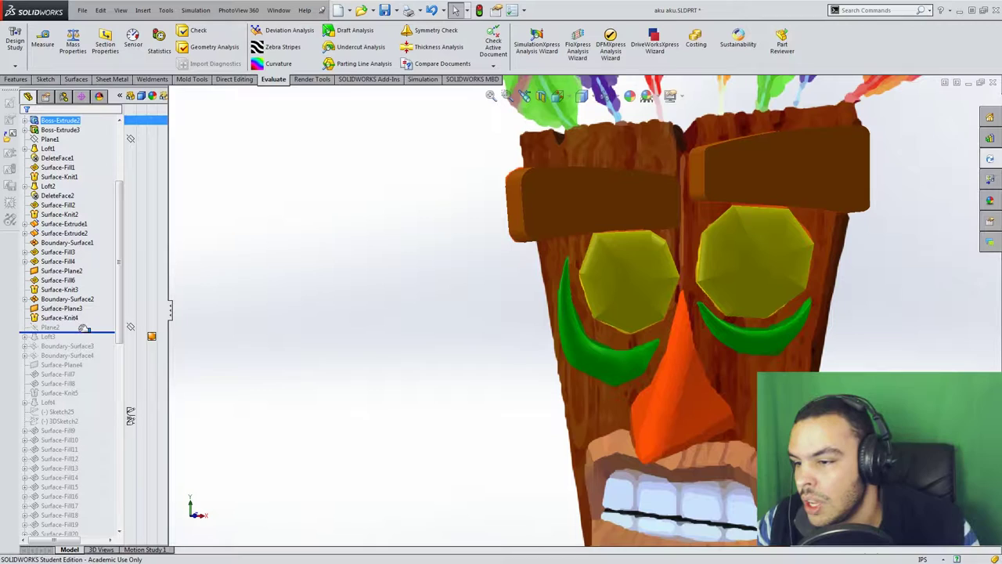
scroll(678, 403, up, 3)
scroll(678, 403, down, 3)
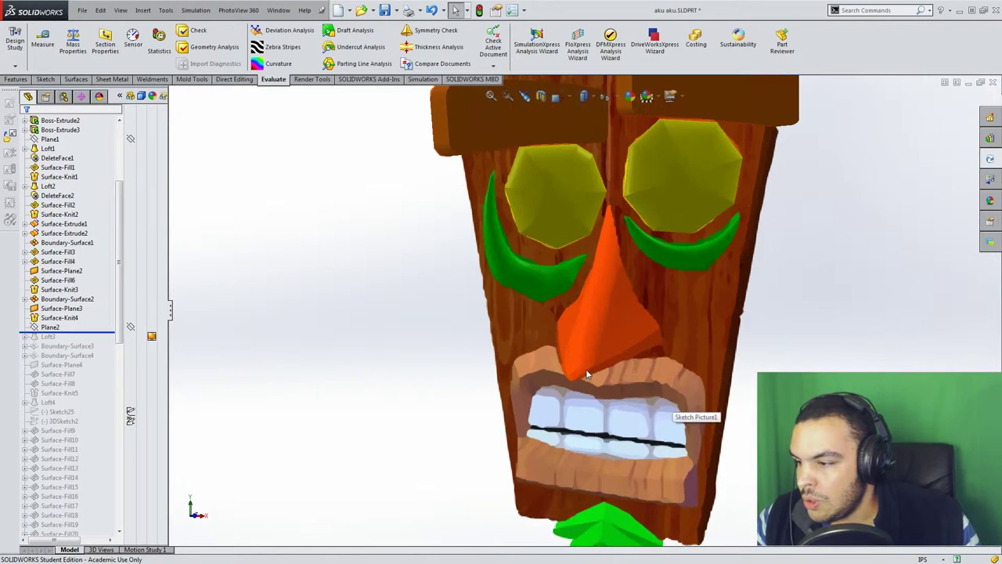
middle_drag(587, 372, 580, 353)
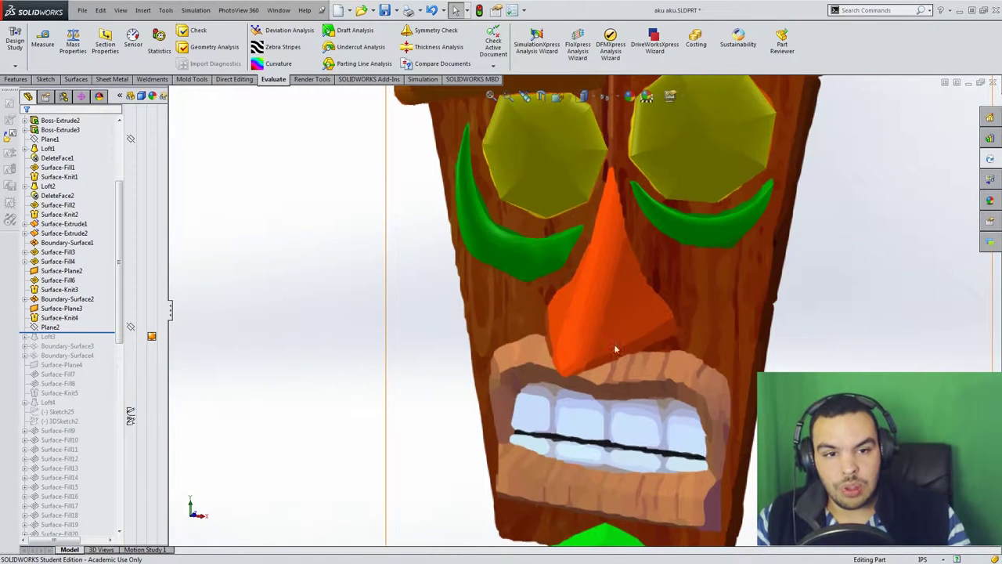
middle_drag(651, 329, 724, 309)
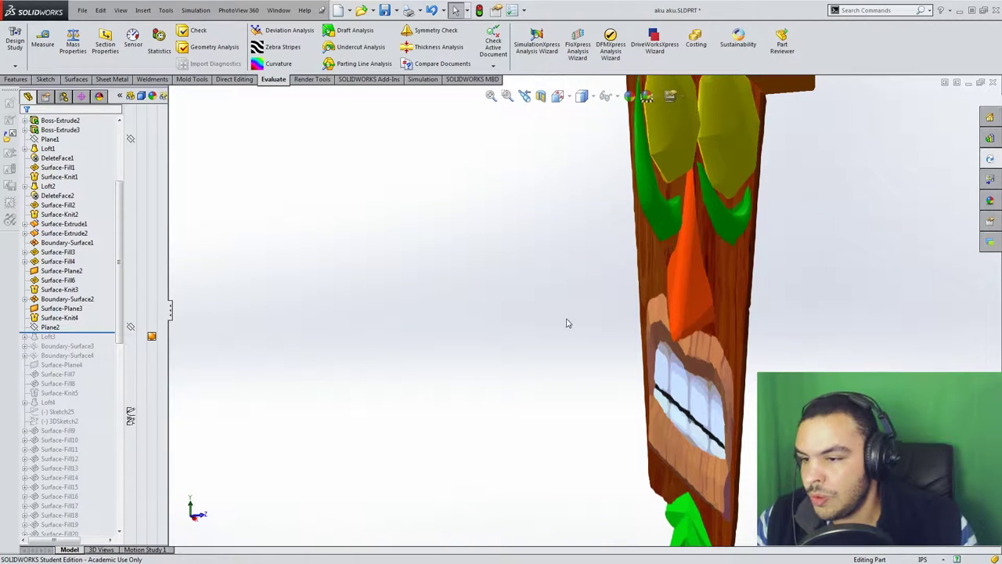
middle_drag(568, 323, 497, 326)
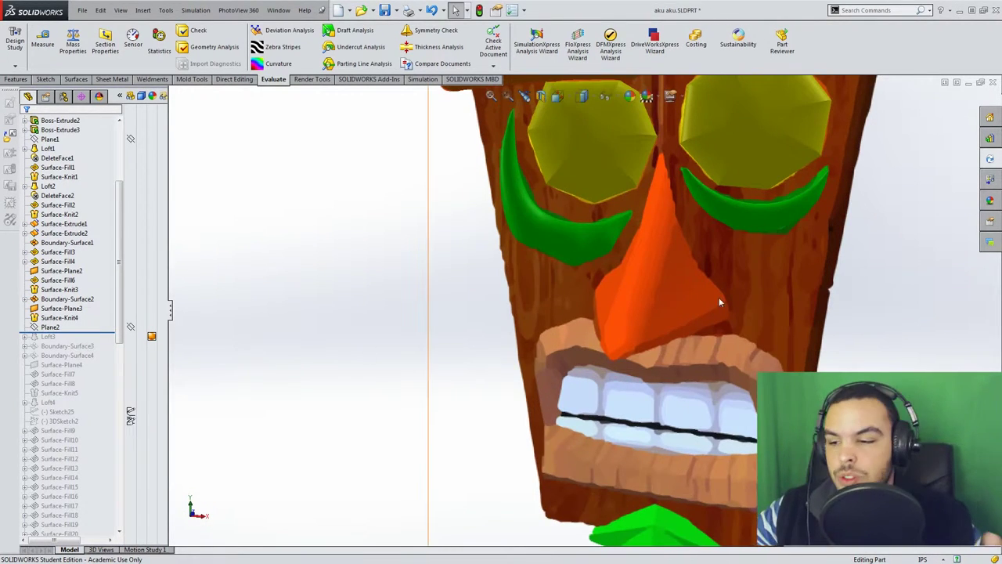
Roll the history forward past Loft3, expand its sketches and highlight Sketch17, the nose outline on the face.
click(108, 323)
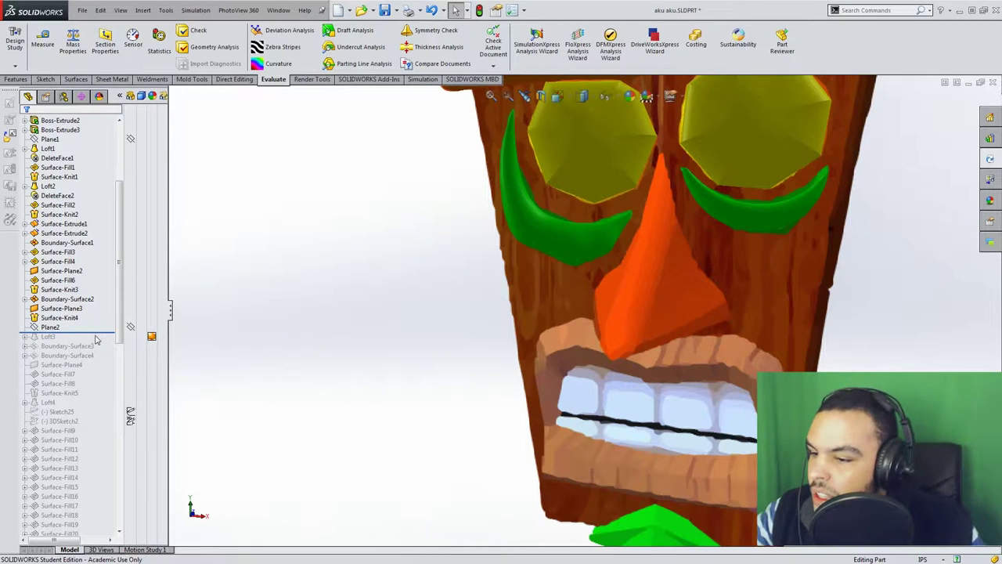
drag(106, 332, 102, 343)
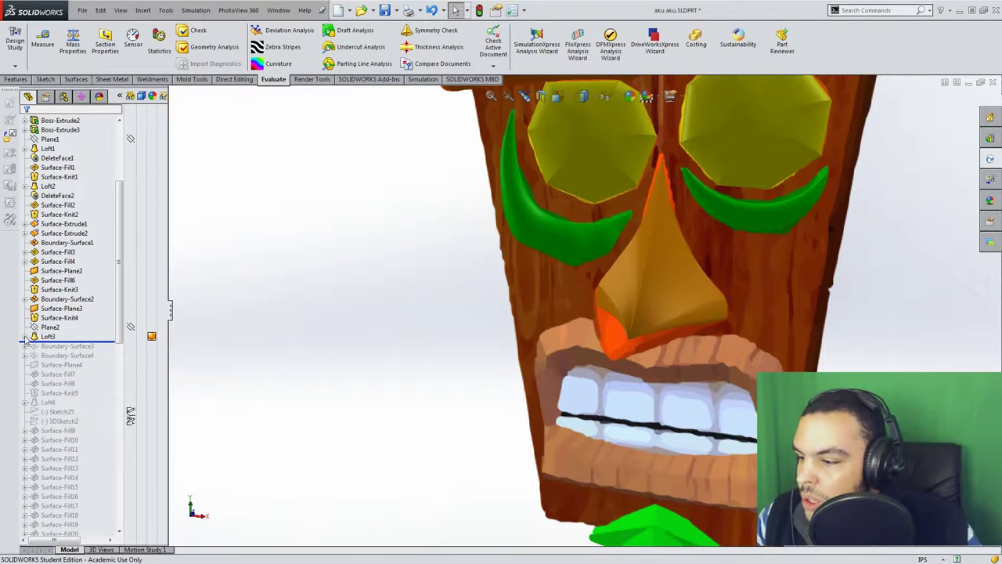
click(26, 336)
click(64, 345)
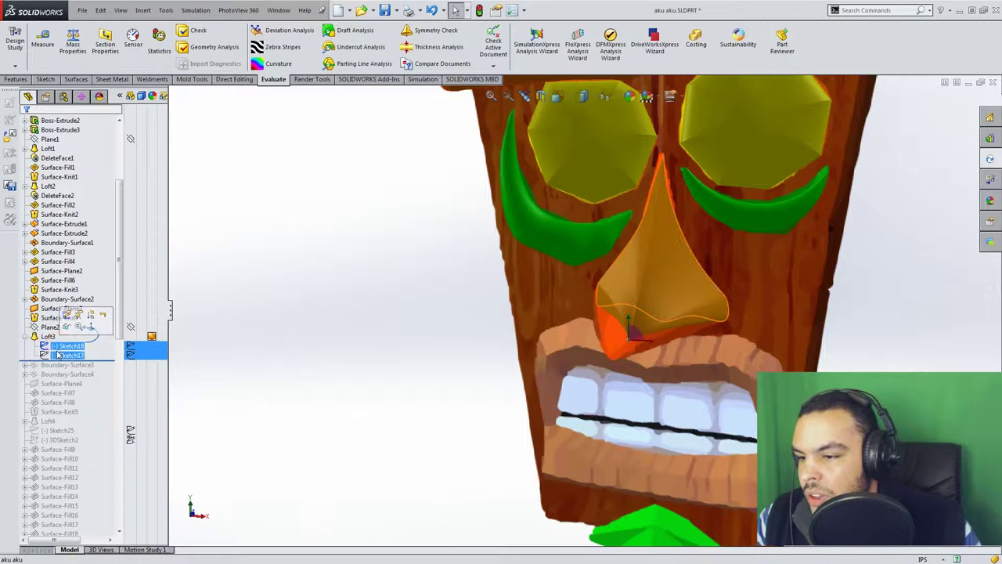
ctrl+click(59, 356)
click(60, 355)
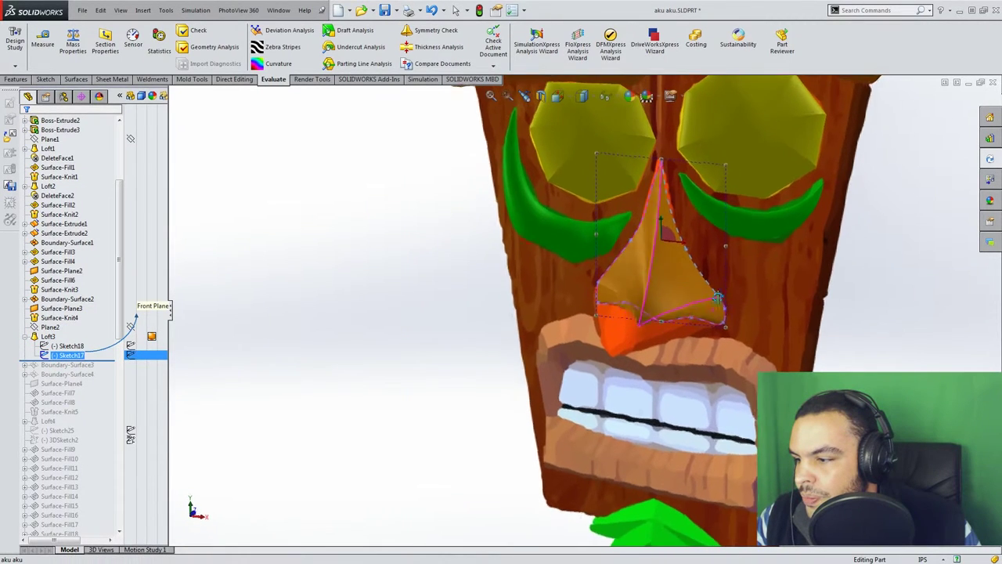
mouse_move(705, 316)
middle_down()
mouse_move(716, 314)
mouse_move(695, 325)
middle_up()
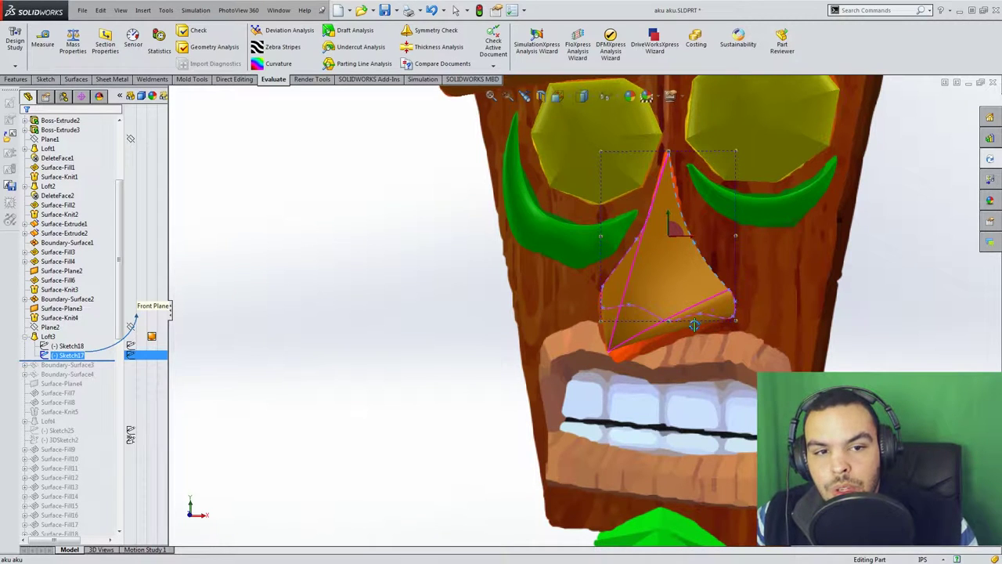
middle_drag(692, 326, 698, 345)
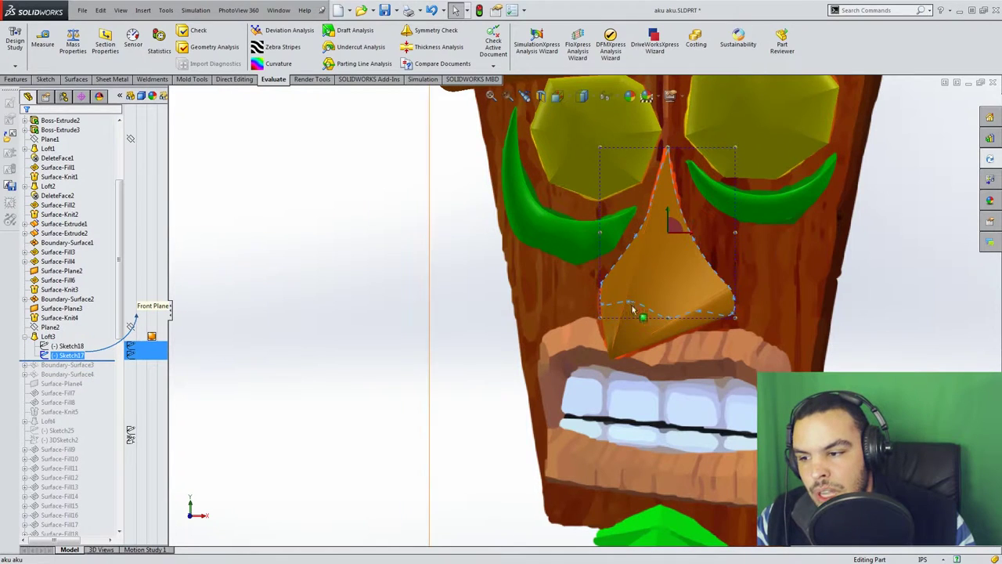
Highlight Sketch18 at the nose tip and examine the nose loft from the front and from the side.
ctrl+click(66, 347)
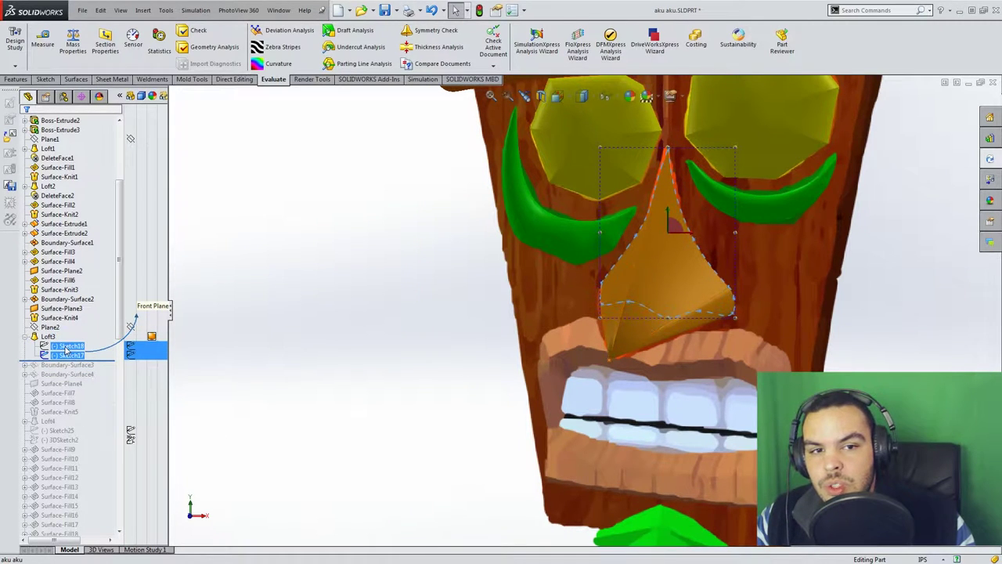
click(65, 346)
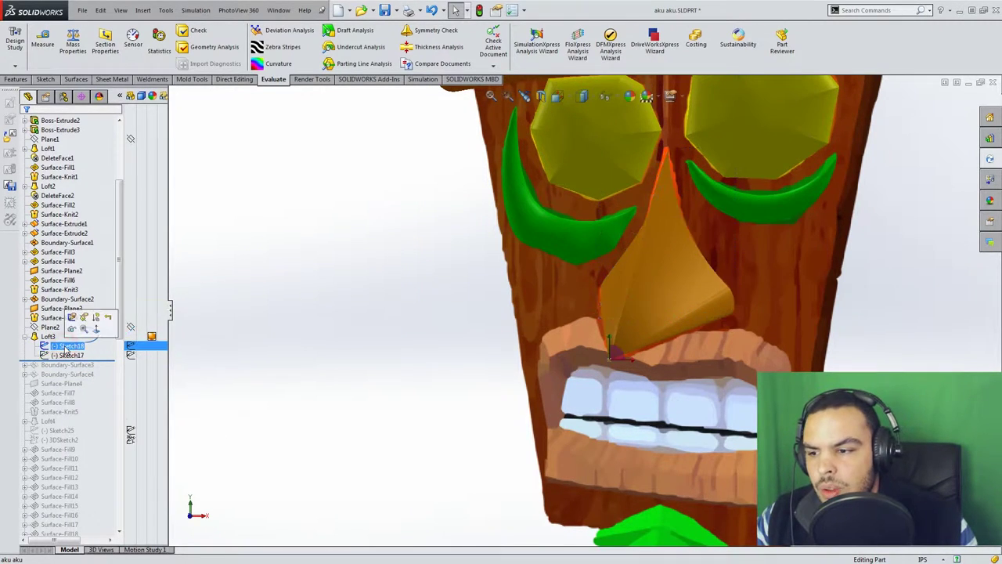
scroll(626, 379, down, 1)
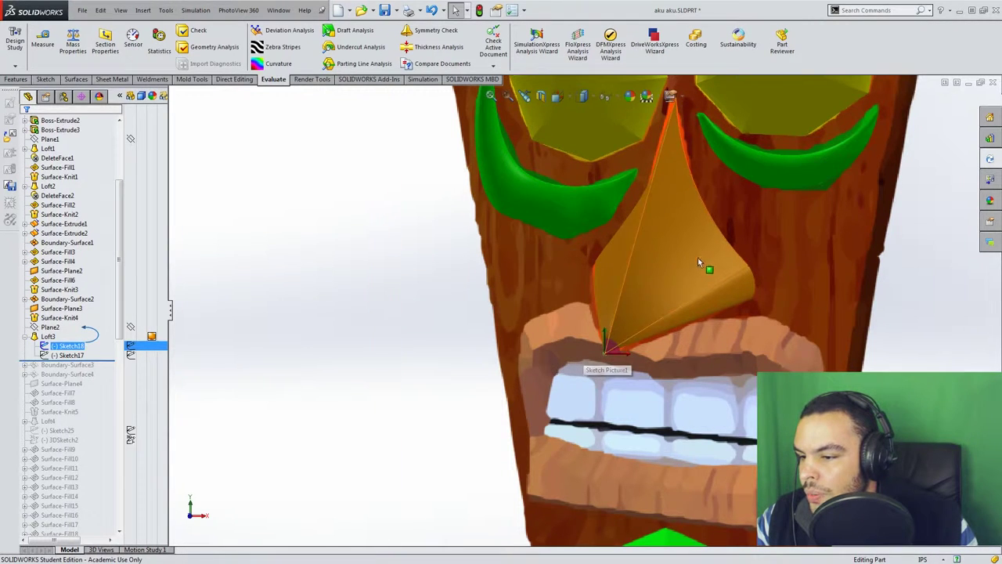
scroll(697, 258, up, 2)
middle_drag(658, 271, 517, 274)
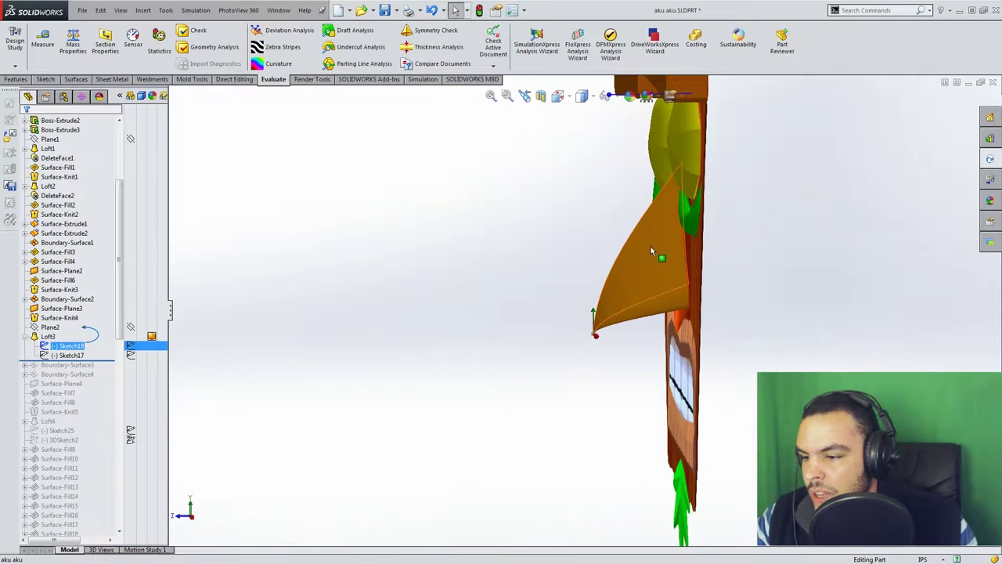
middle_drag(639, 308, 724, 333)
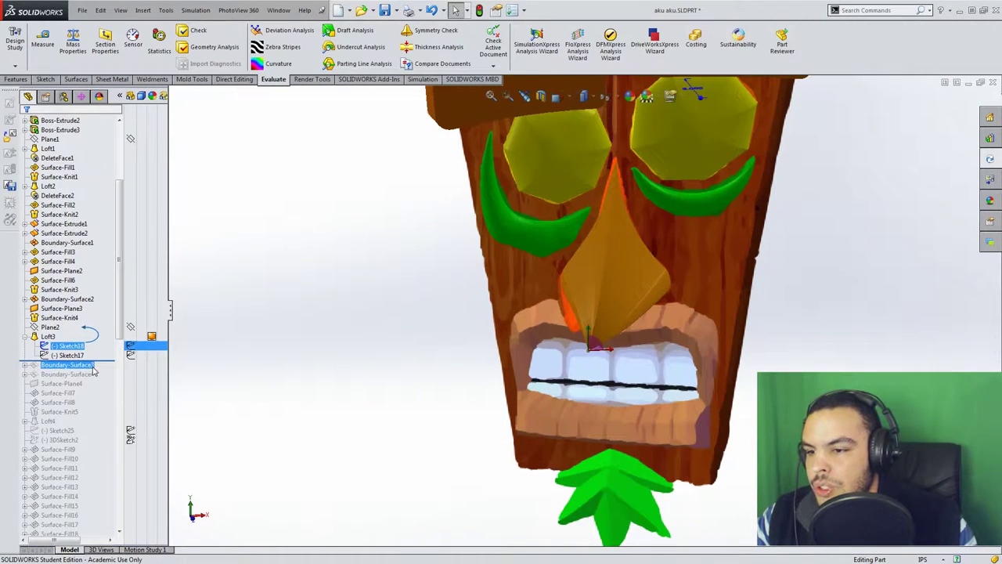
Roll the history forward past Boundary-Surface3 and view the surface over the upper lip.
drag(92, 361, 92, 370)
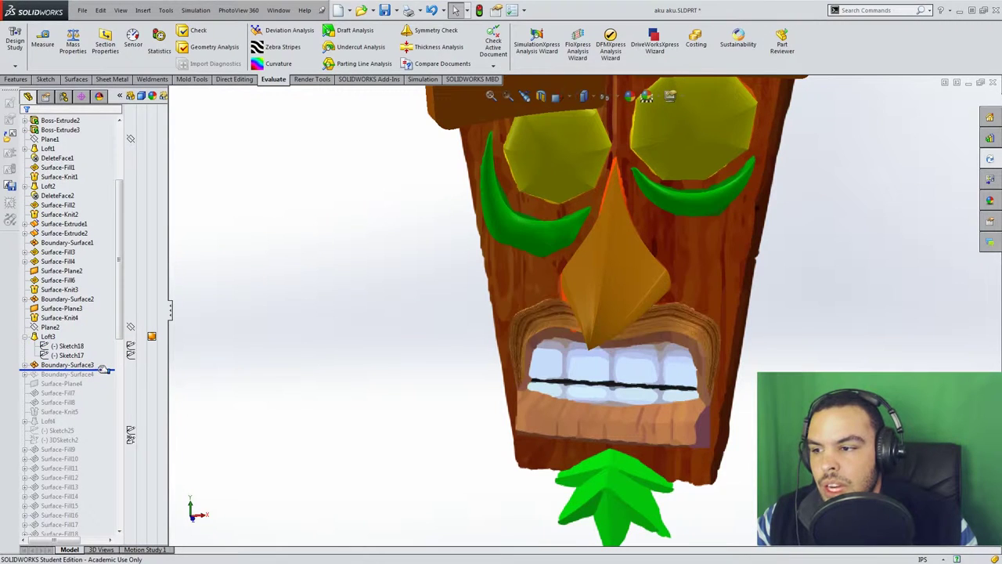
scroll(505, 345, down, 6)
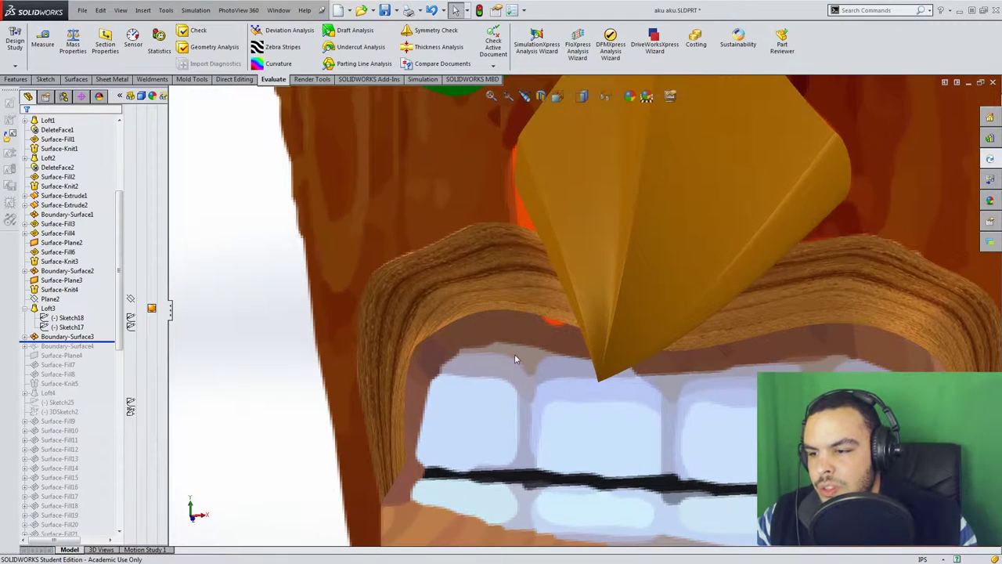
scroll(513, 334, up, 6)
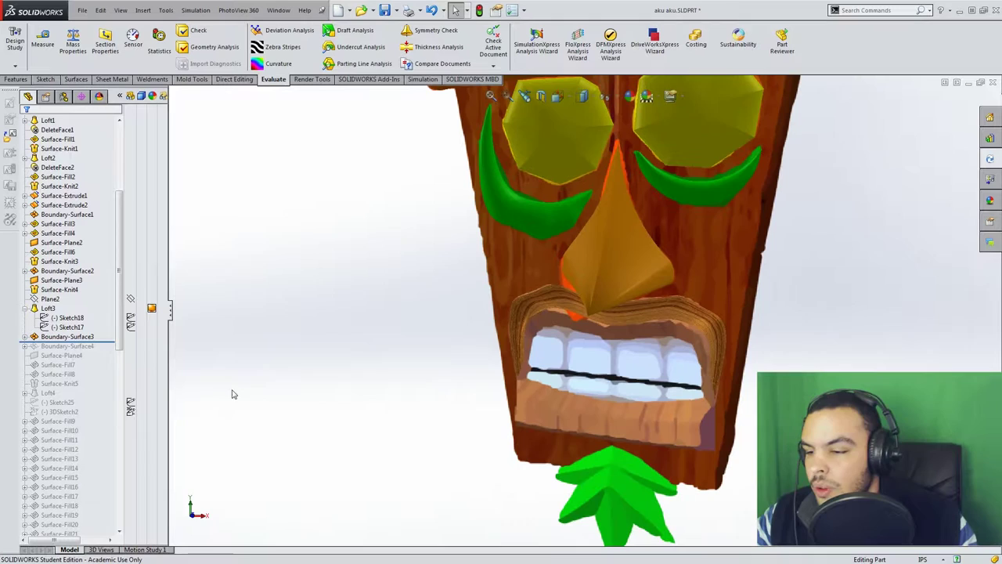
Examine the upper-lip boundary surface up close, comparing its curved edges and ends with the mouth in the picture.
scroll(641, 345, down, 3)
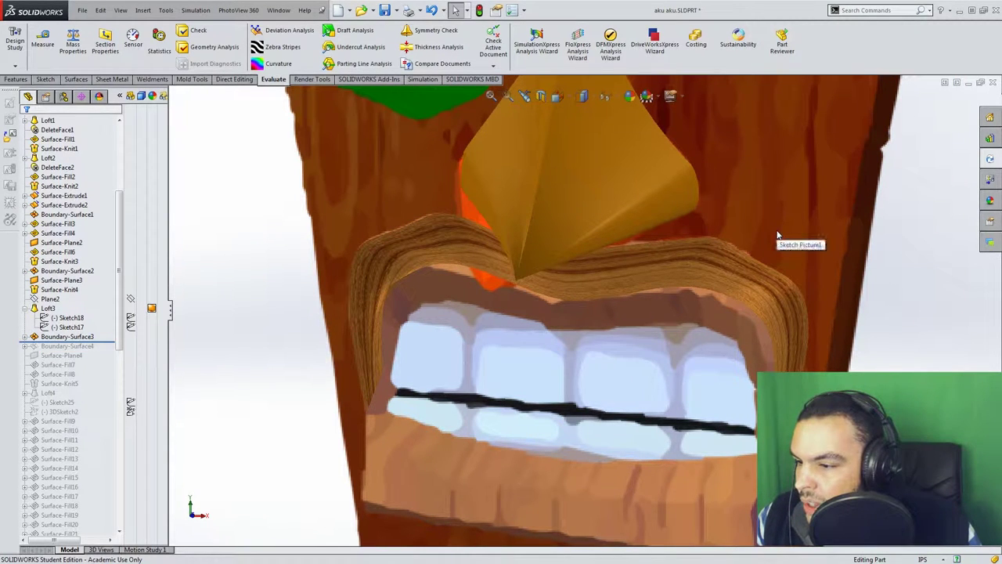
scroll(859, 114, down, 4)
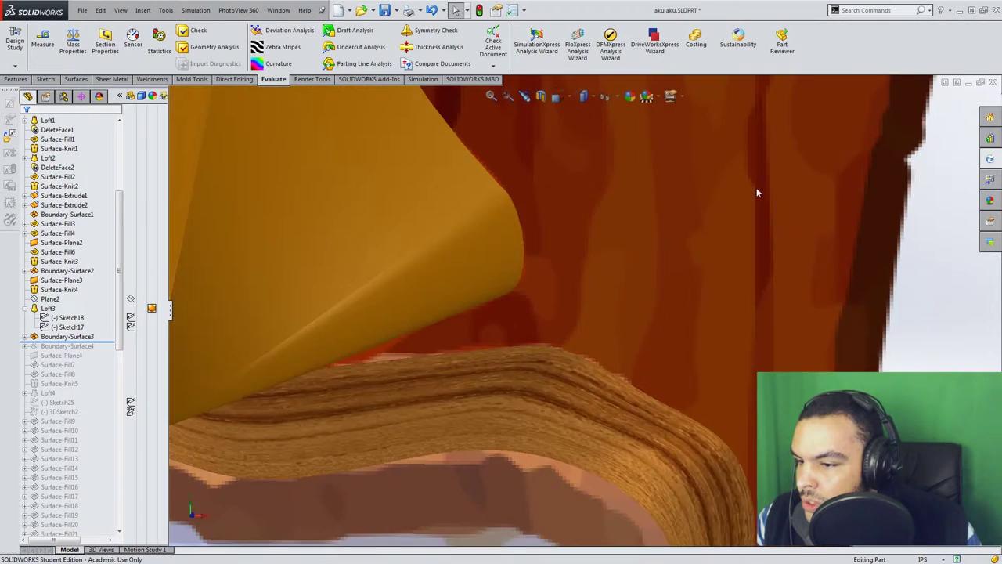
scroll(756, 190, up, 8)
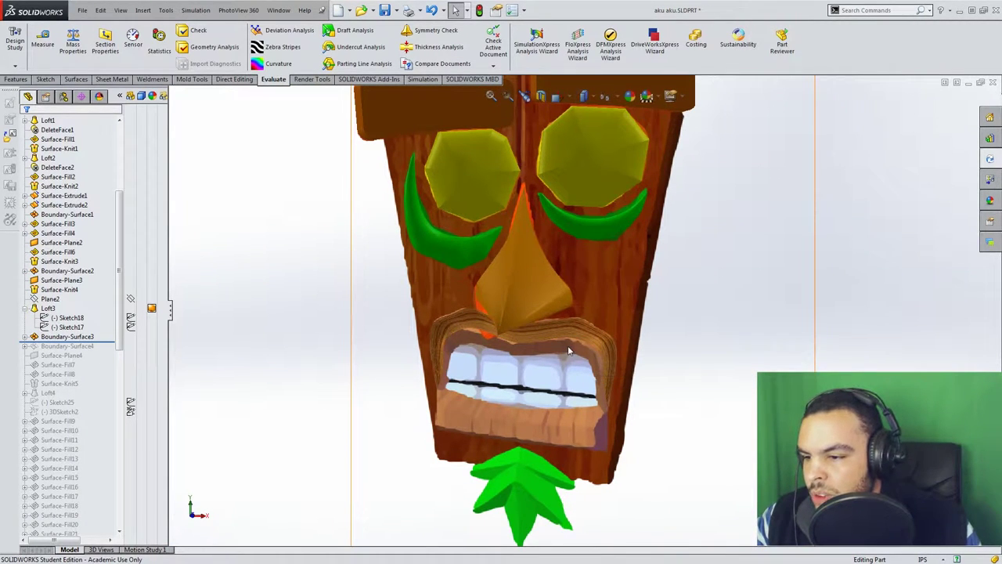
scroll(545, 361, down, 3)
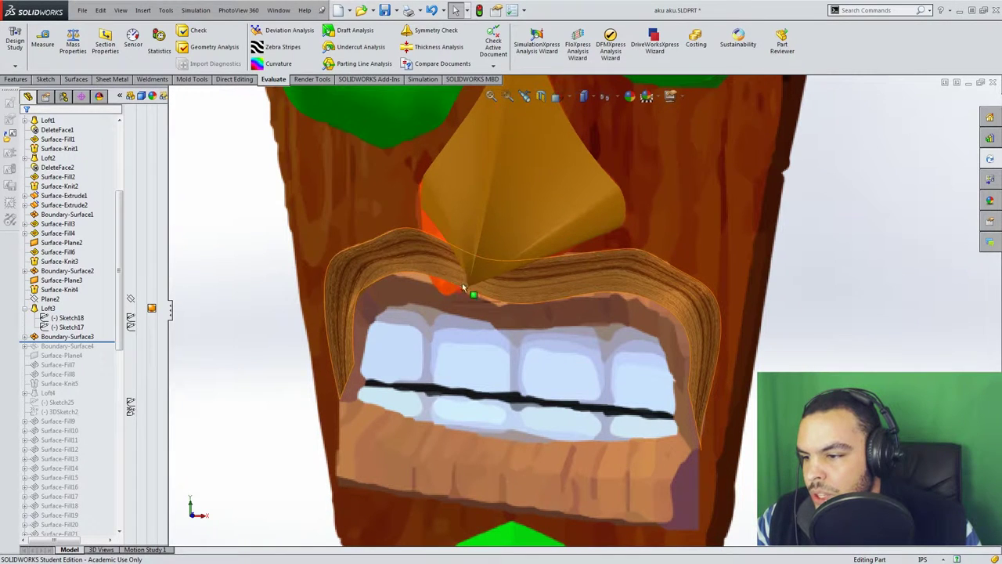
scroll(822, 423, down, 2)
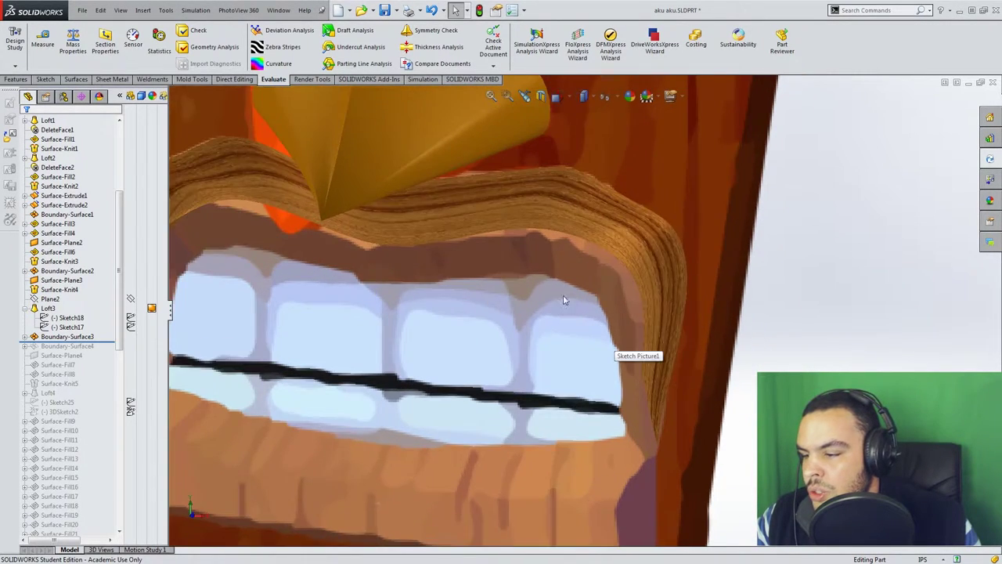
scroll(563, 294, up, 2)
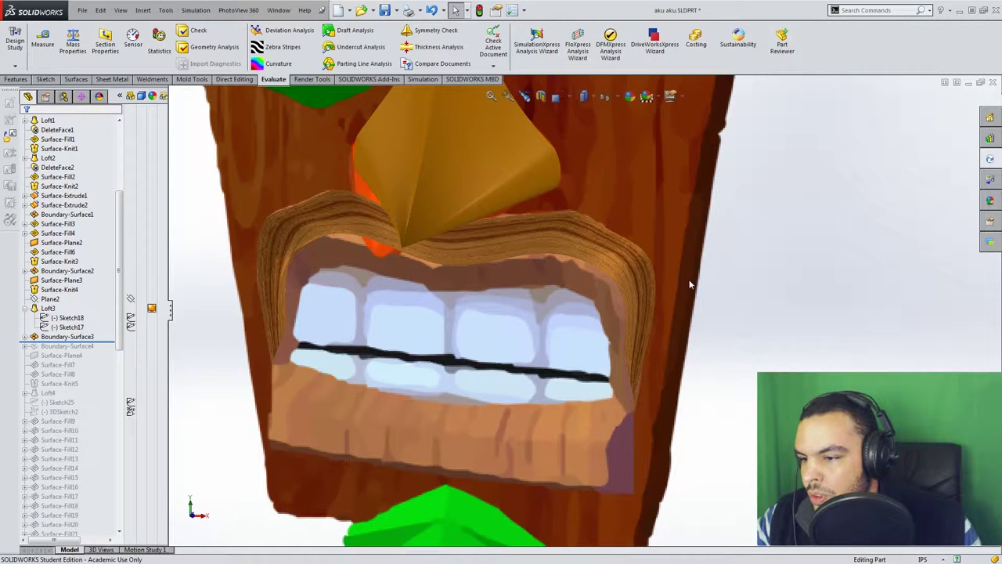
middle_drag(295, 402, 287, 442)
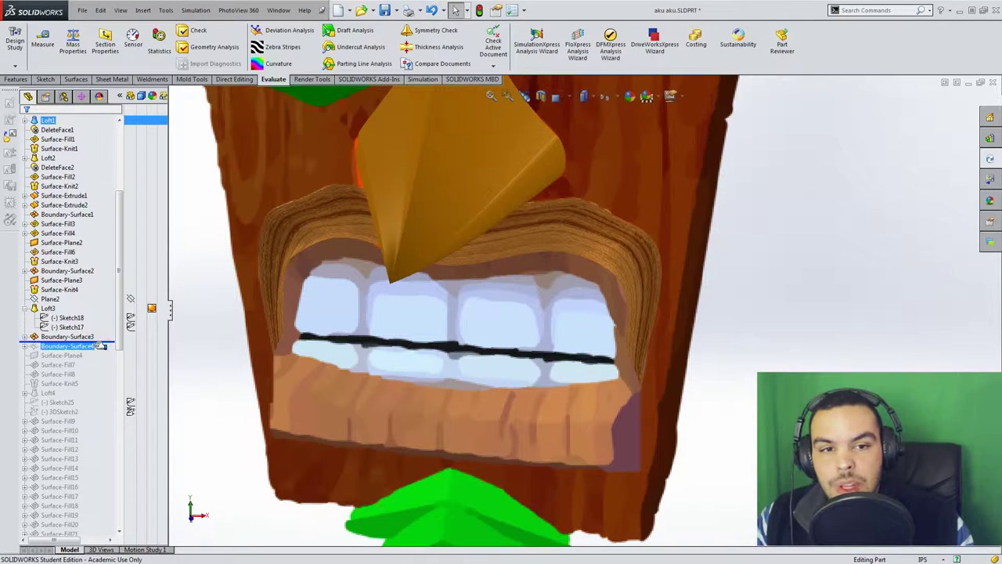
Roll the history forward past Boundary-Surface4 and inspect the inner upper-lip surface above the teeth from several angles.
drag(114, 341, 114, 350)
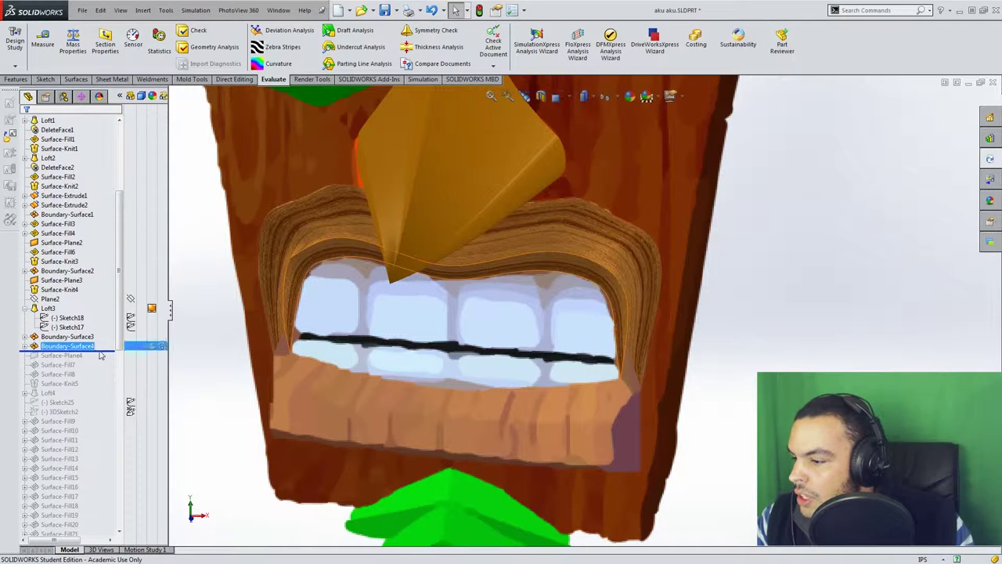
scroll(540, 341, down, 2)
middle_drag(540, 340, 512, 278)
scroll(510, 293, up, 4)
scroll(510, 292, down, 2)
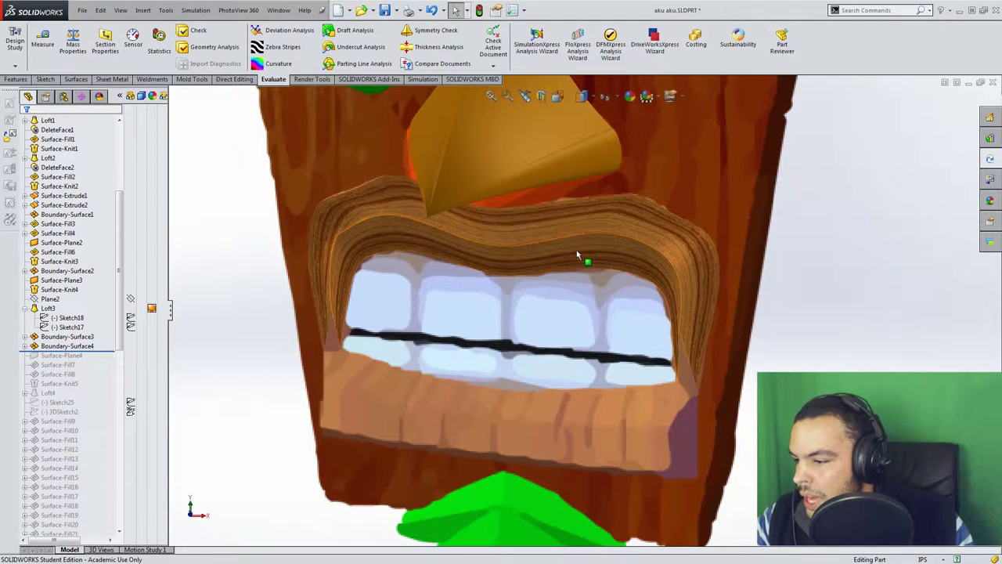
middle_drag(644, 363, 542, 342)
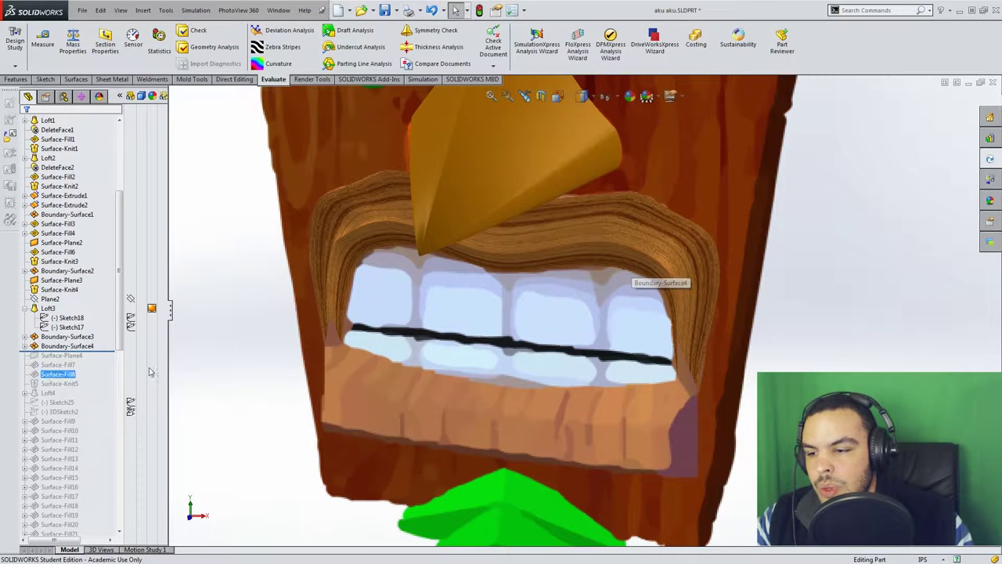
Roll the history forward past Surface-Plane4 and Surface-Fill7, inspecting the upper lip's ends at both mouth corners.
click(79, 357)
drag(85, 352, 85, 360)
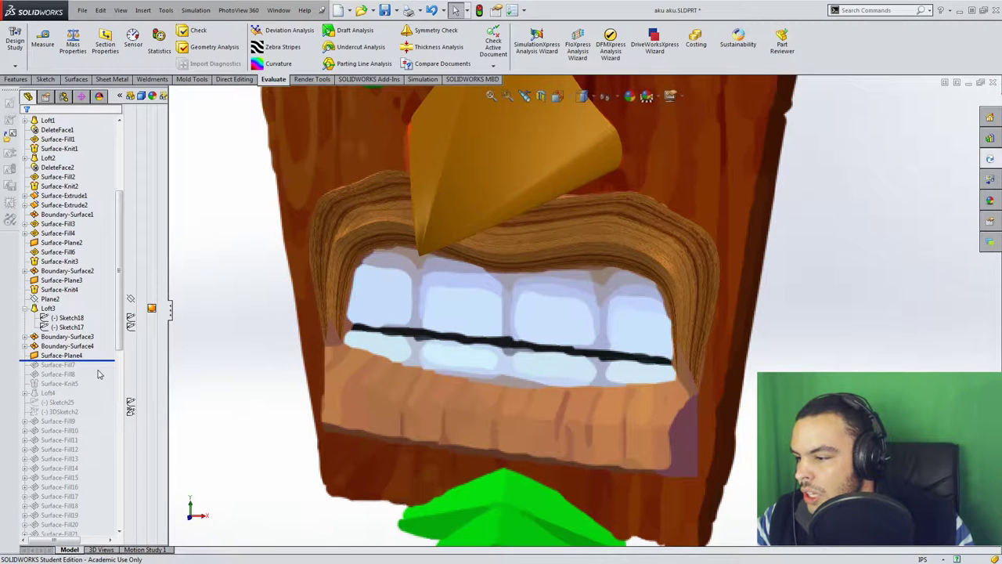
scroll(679, 372, down, 5)
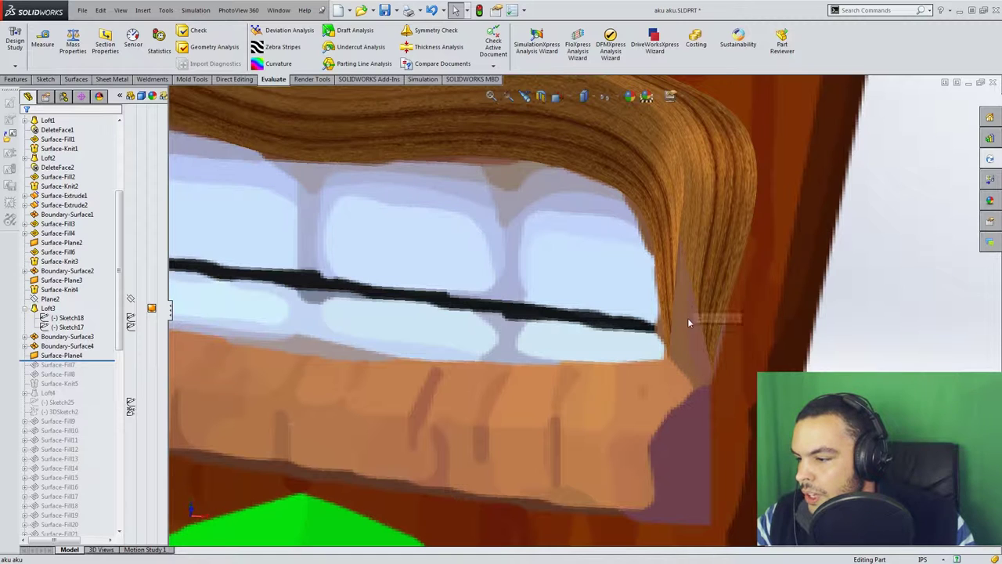
drag(92, 360, 93, 370)
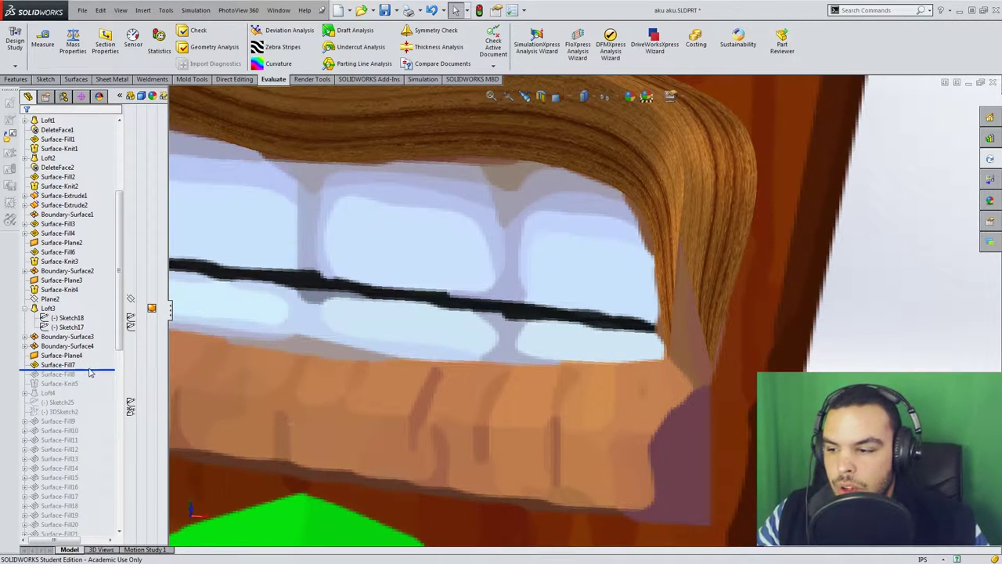
scroll(385, 305, up, 4)
scroll(284, 278, down, 3)
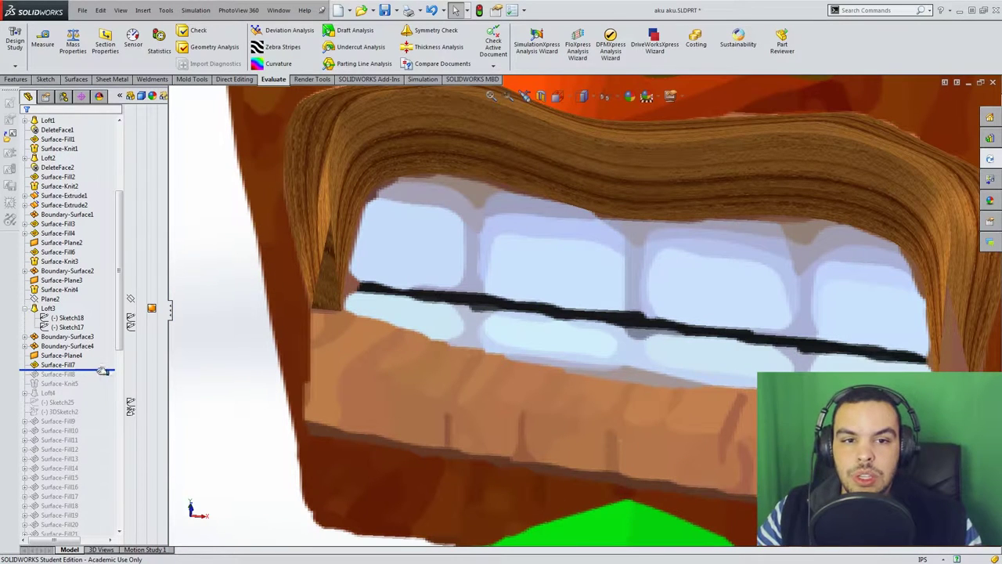
Roll the history forward past Surface-Fill8 and Surface-Knit5 and view the knitted upper lip around the teeth.
drag(103, 370, 96, 389)
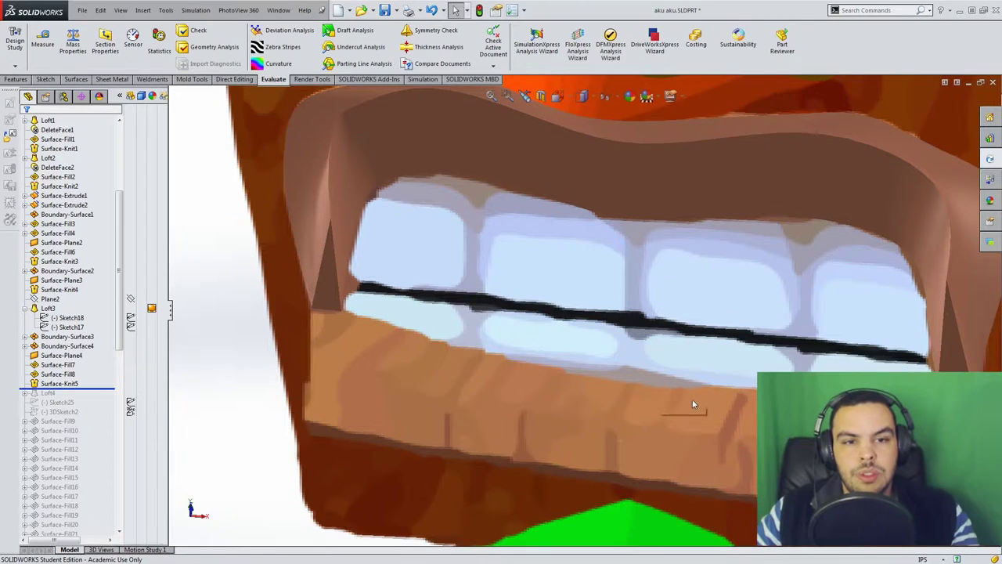
scroll(69, 313, up, 4)
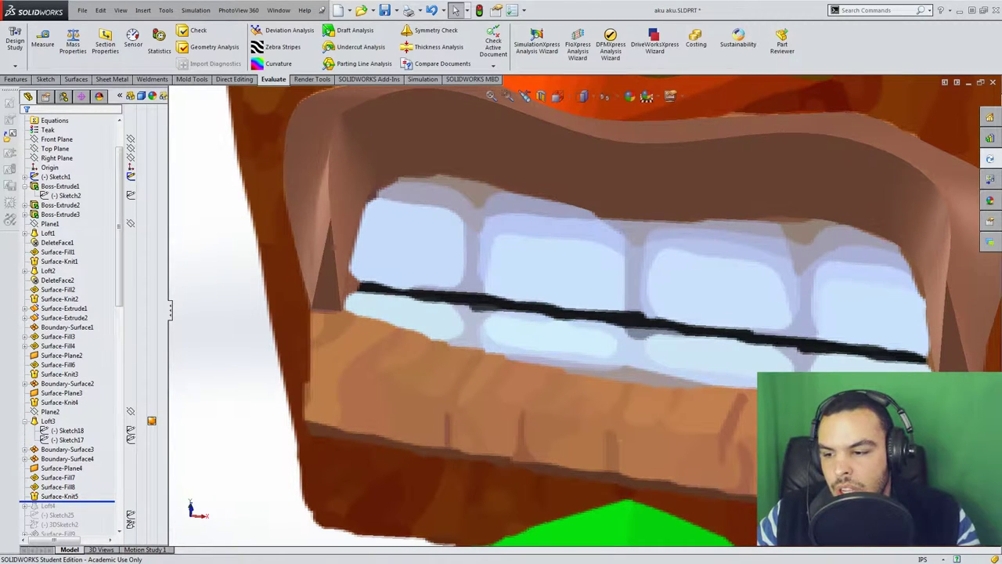
scroll(69, 313, down, 5)
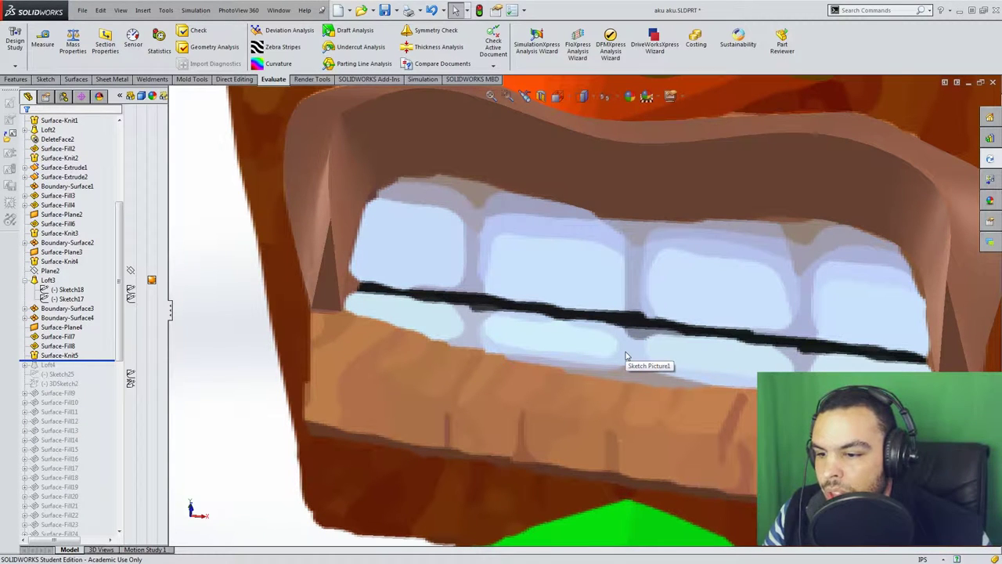
scroll(656, 411, up, 5)
scroll(627, 419, down, 5)
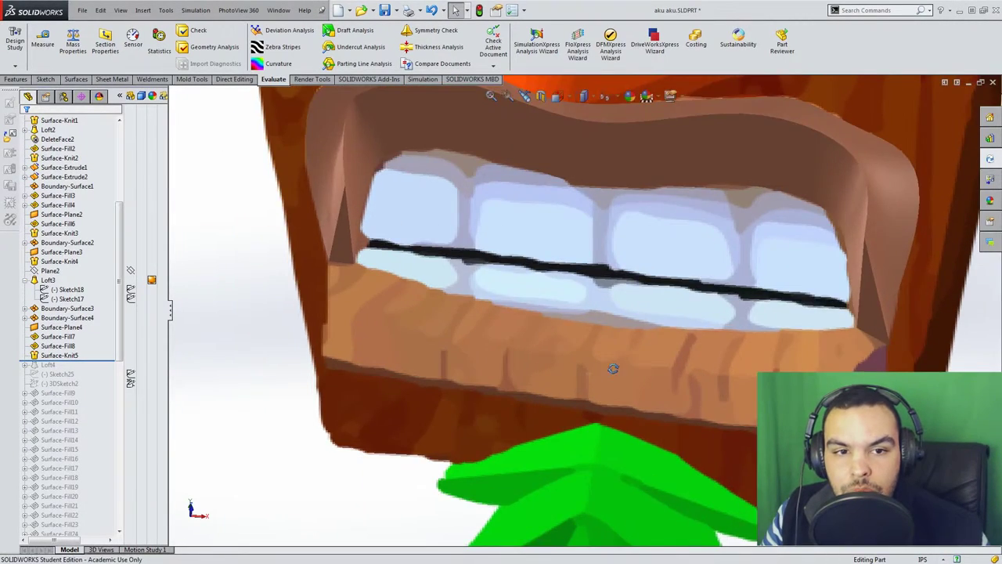
scroll(625, 421, up, 3)
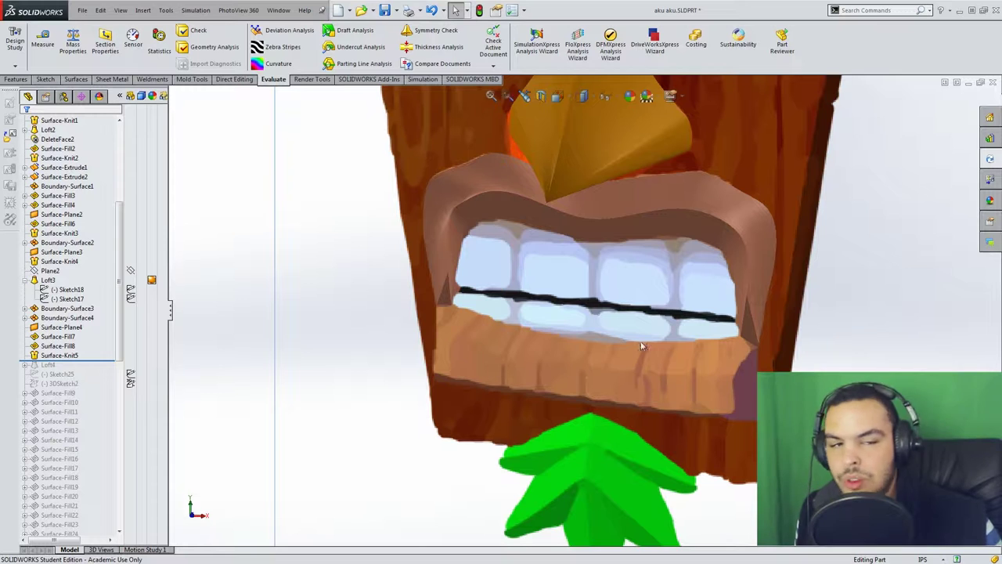
Roll the history forward past Loft4 and highlight its profiles Sketch23 and Sketch24 on the lower lip.
drag(98, 360, 98, 368)
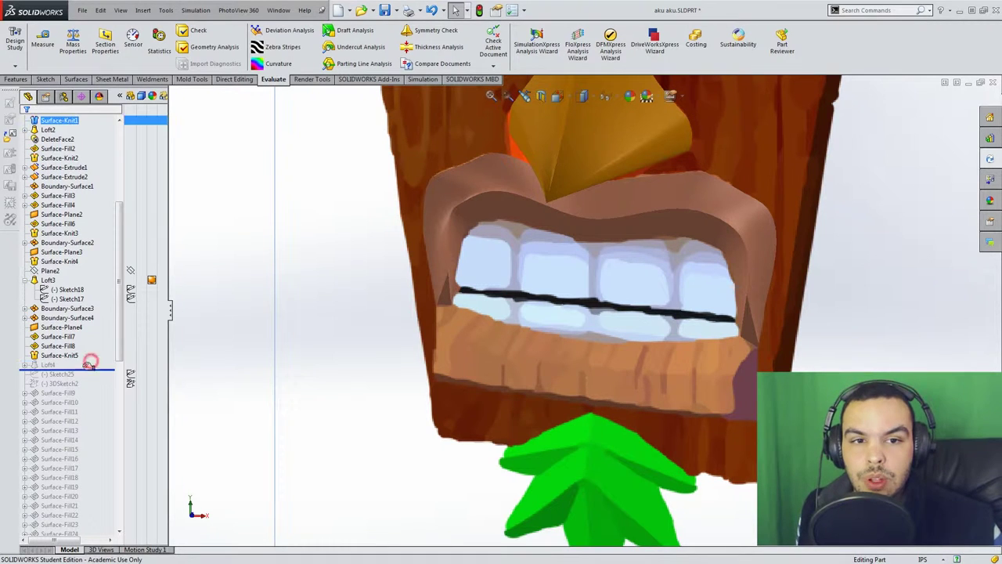
click(25, 365)
click(59, 375)
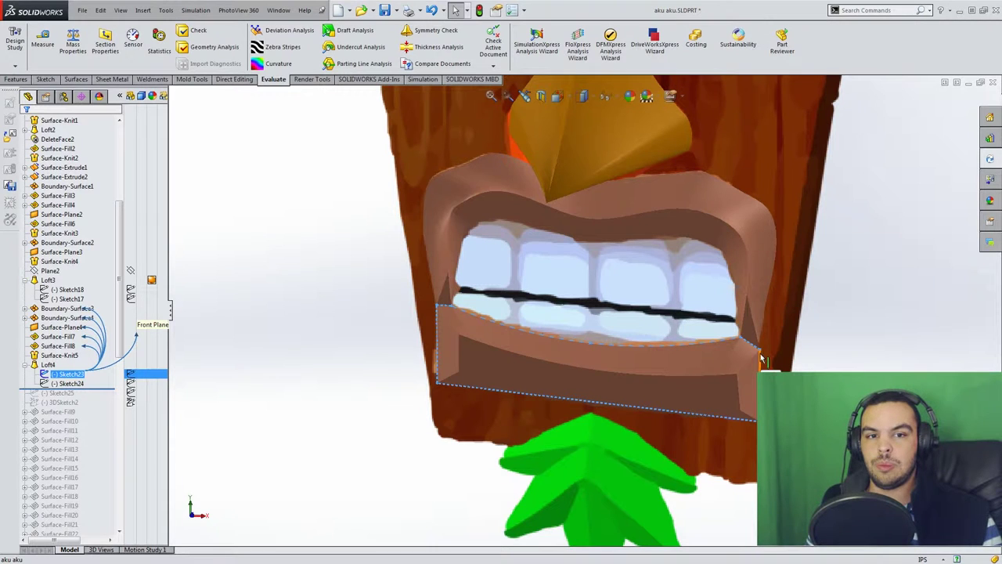
click(68, 383)
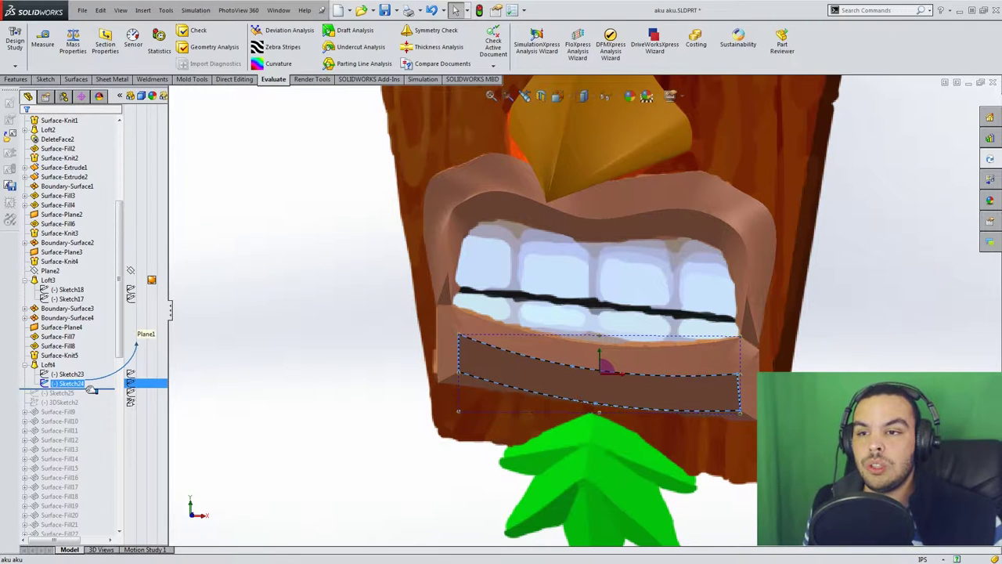
Collapse Loft4, roll the history forward past Sketch25, and view the green leaf beard below the mouth.
drag(94, 389, 95, 397)
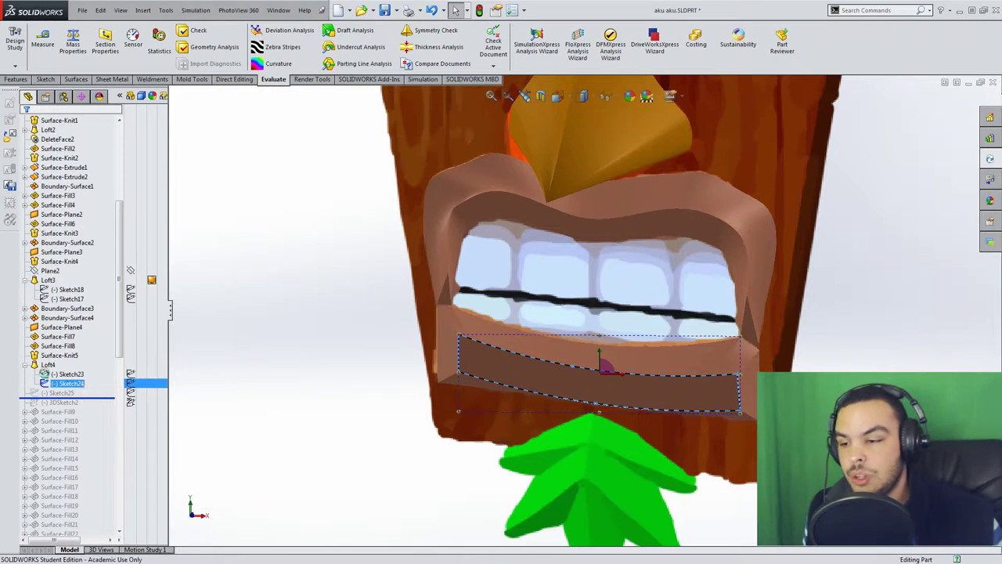
click(29, 364)
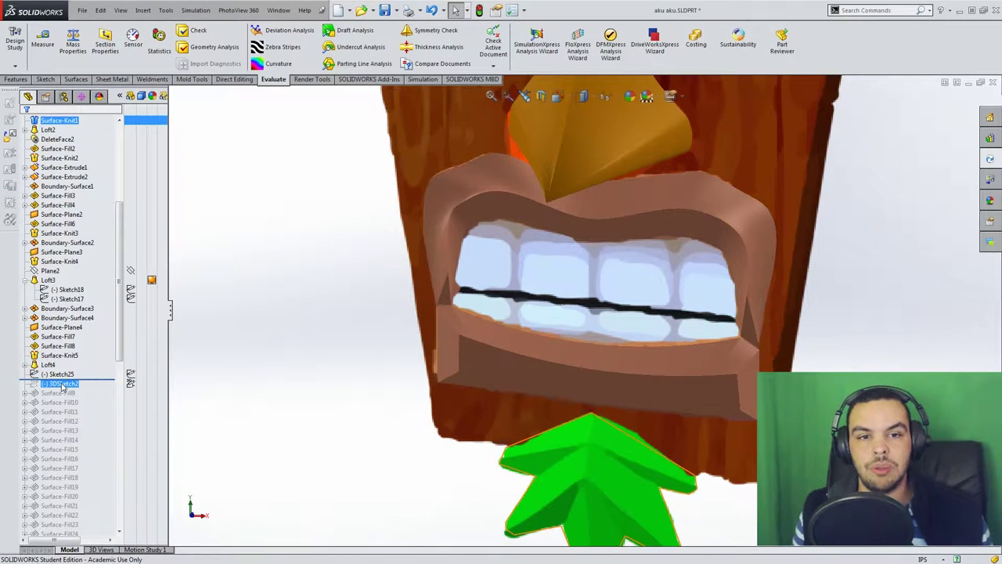
click(59, 374)
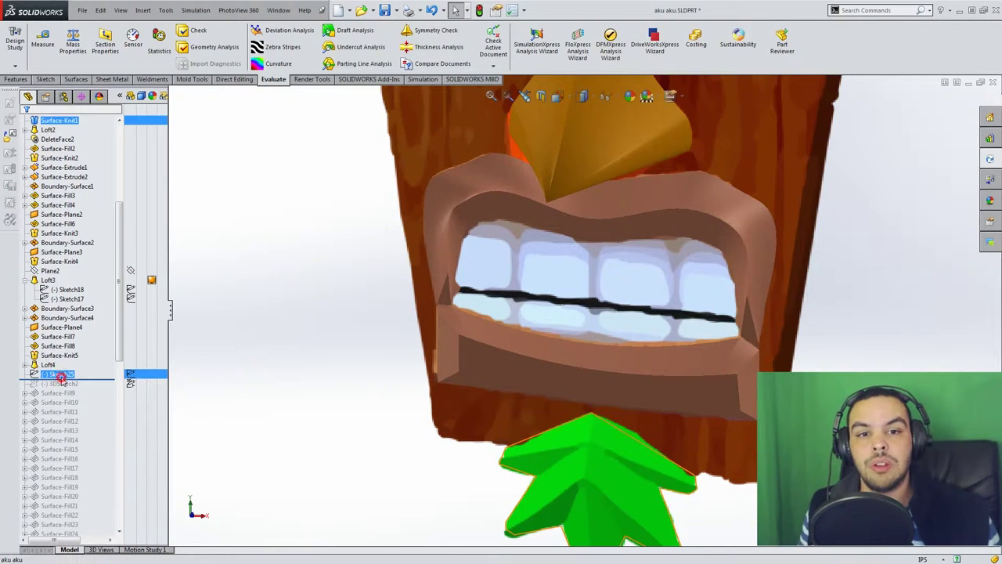
click(253, 320)
scroll(275, 313, up, 5)
scroll(628, 374, down, 2)
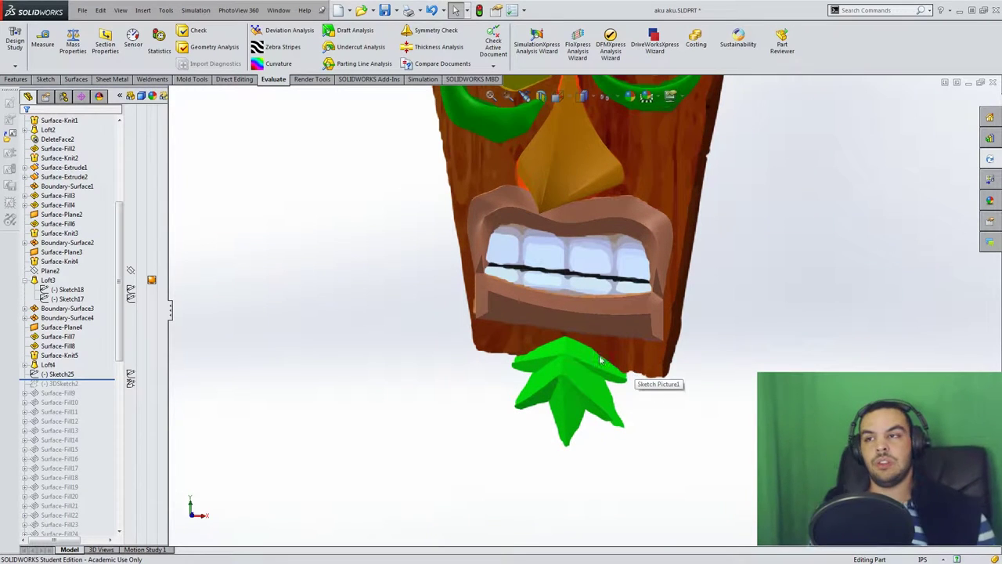
scroll(583, 364, down, 3)
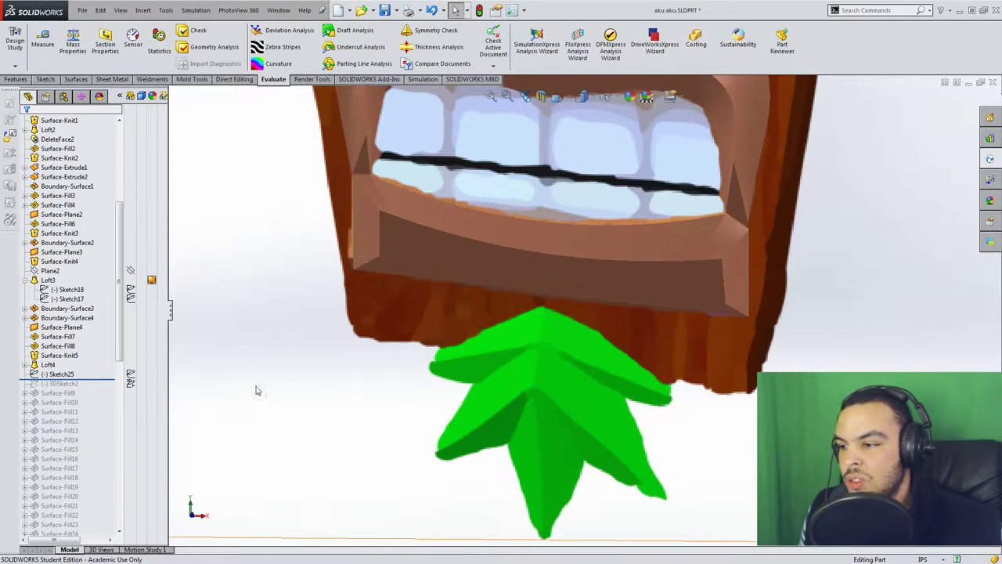
Roll the history forward past 3DSketch2, highlight its centre line on the leaf beard, and roll past Surface-Fill9 to inspect the patch.
drag(100, 379, 98, 387)
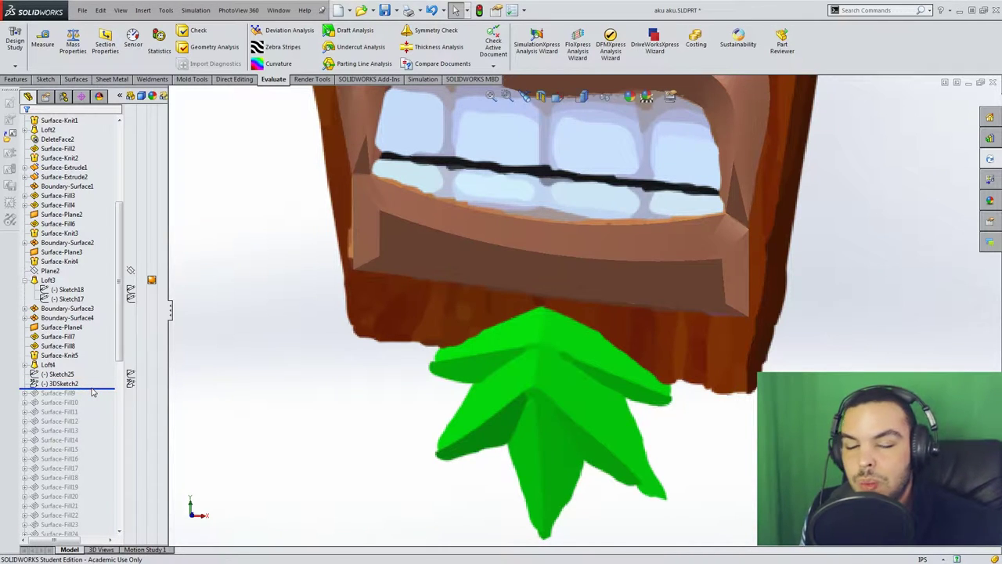
click(91, 383)
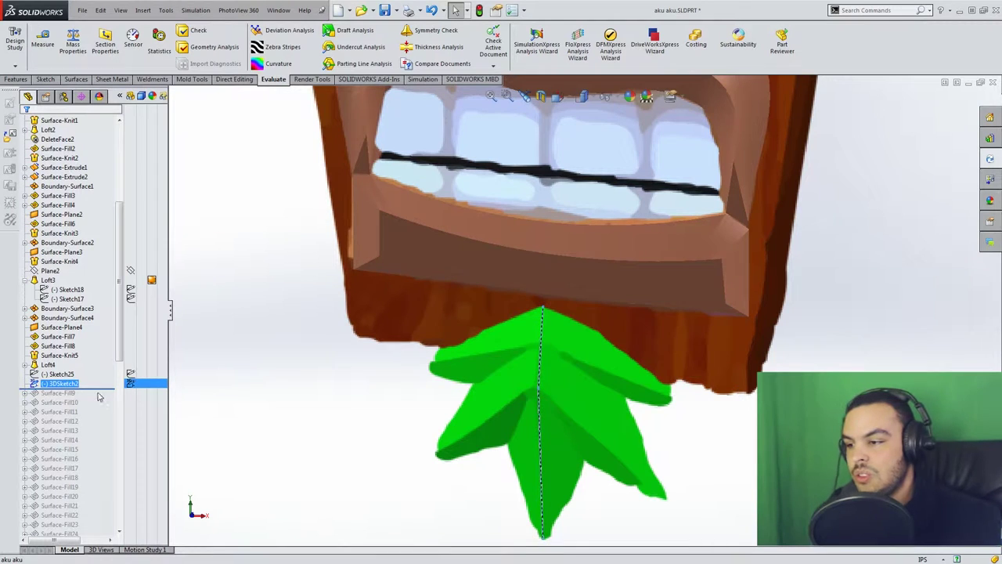
drag(98, 394, 99, 404)
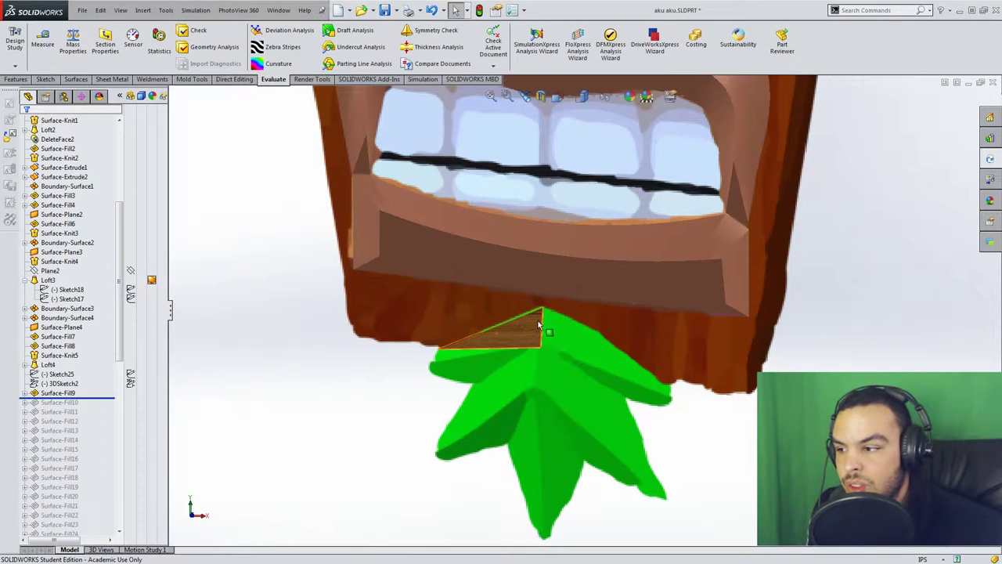
scroll(539, 326, down, 4)
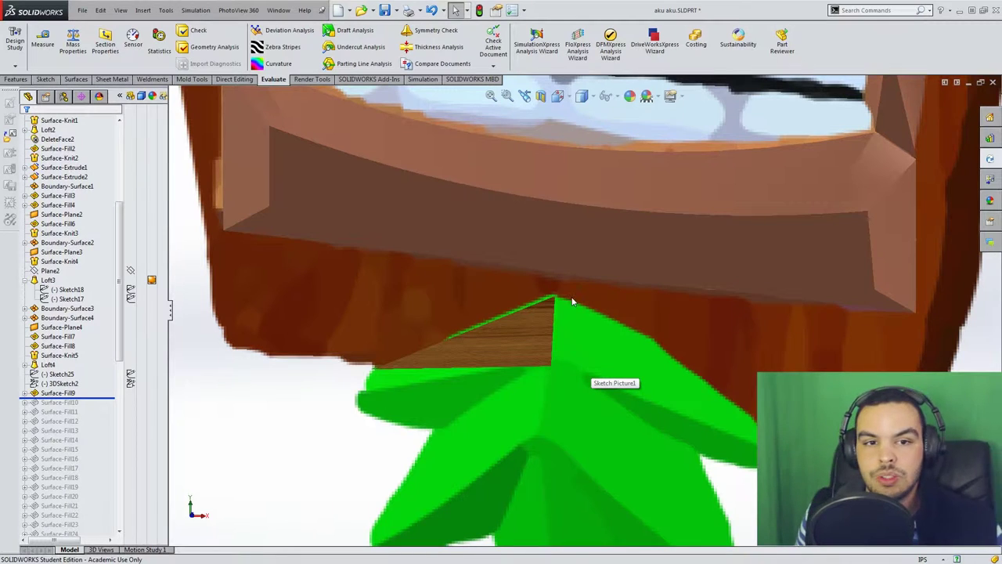
Roll the history forward past Surface-Fill25 and inspect the filled faces of the leaf beard from the side.
scroll(71, 423, down, 2)
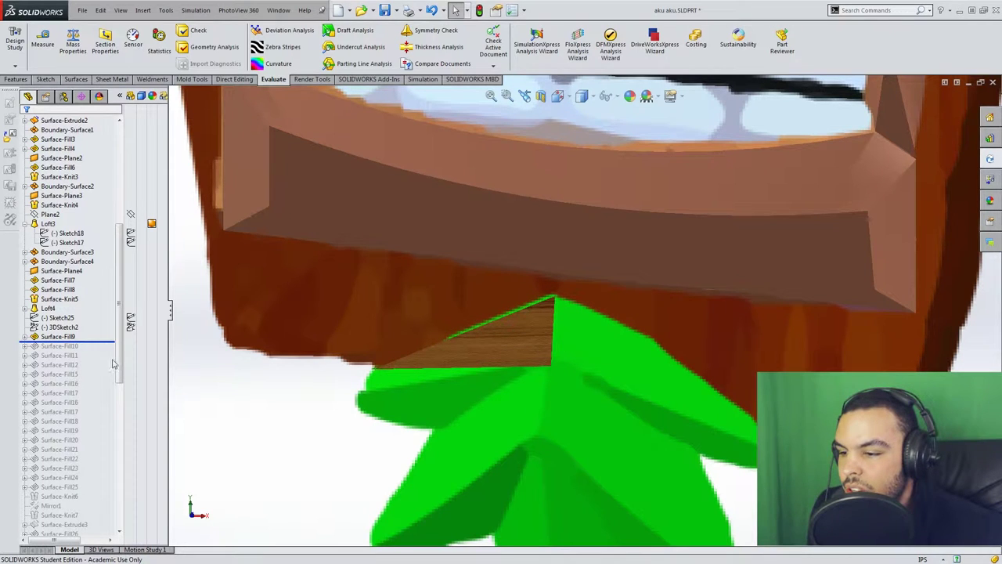
drag(100, 342, 76, 350)
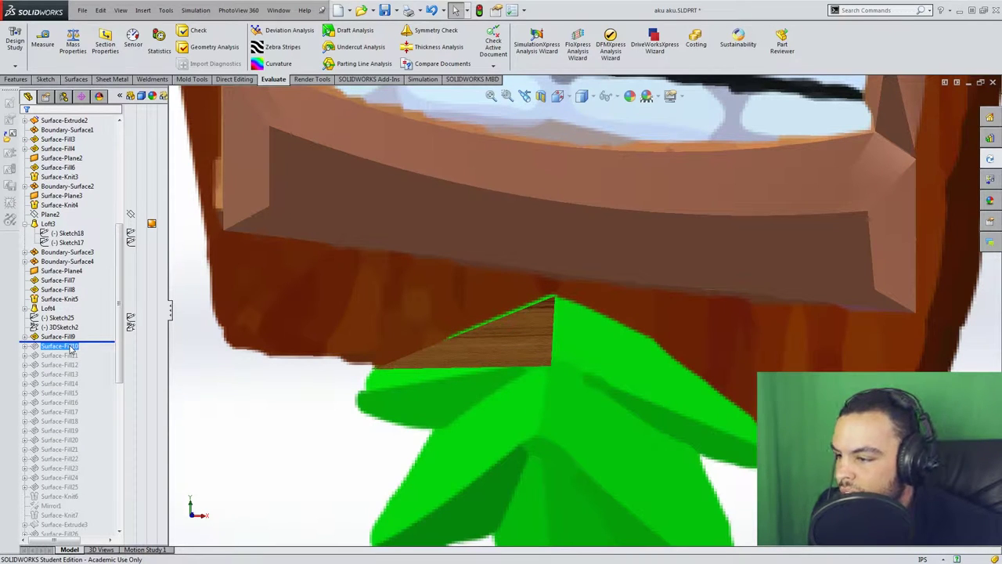
drag(70, 347, 92, 338)
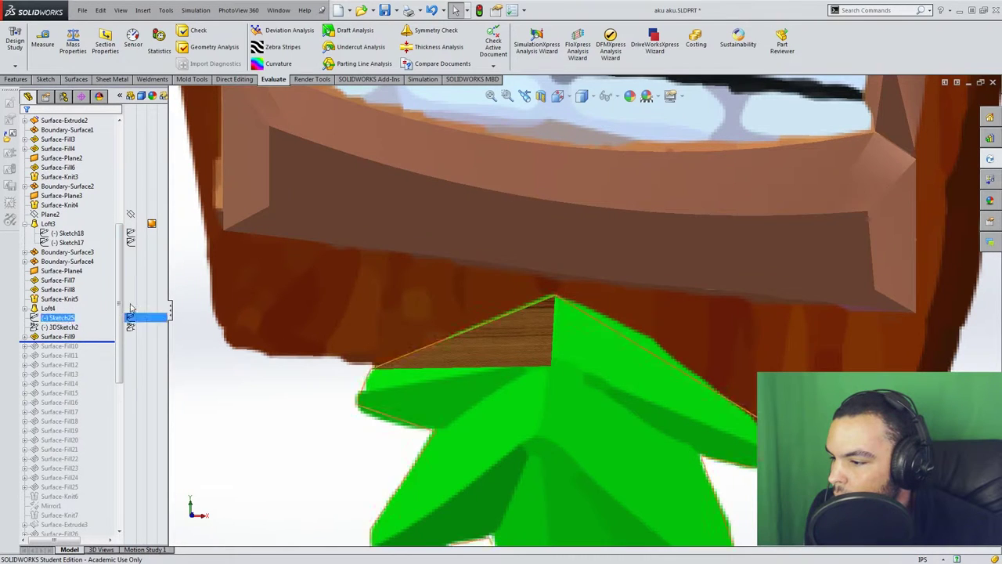
scroll(112, 330, down, 5)
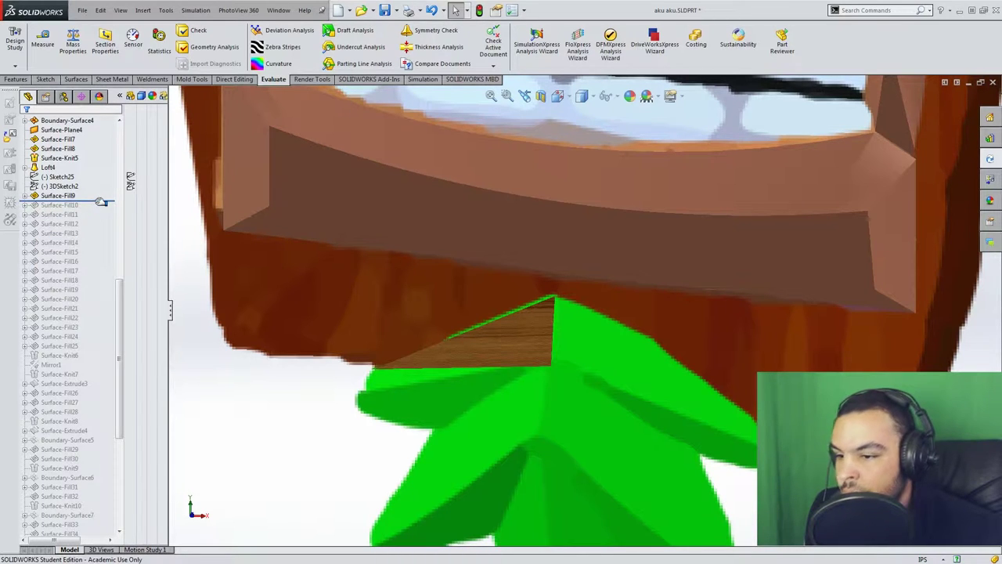
drag(100, 201, 106, 353)
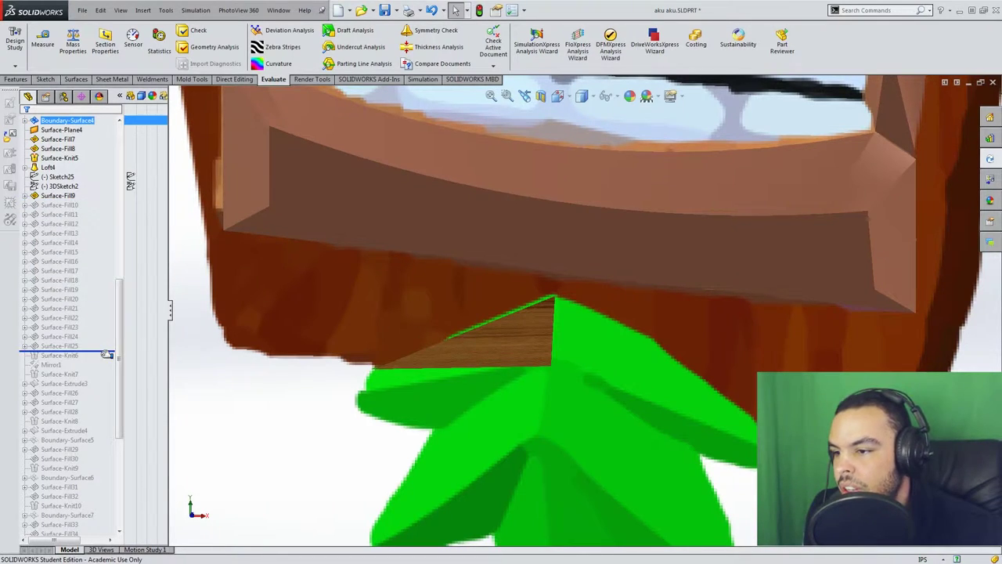
scroll(576, 434, down, 5)
scroll(462, 410, up, 5)
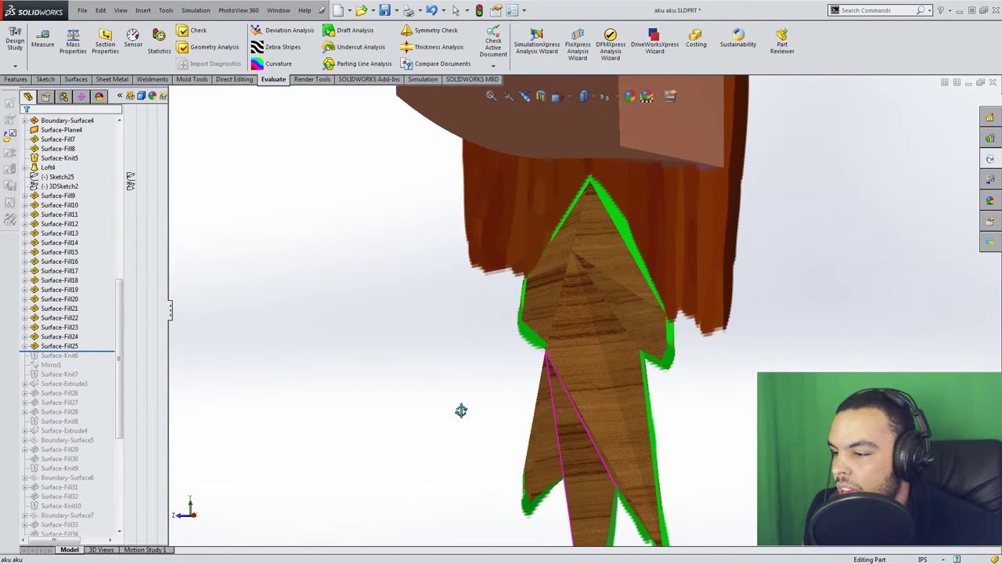
scroll(467, 412, down, 1)
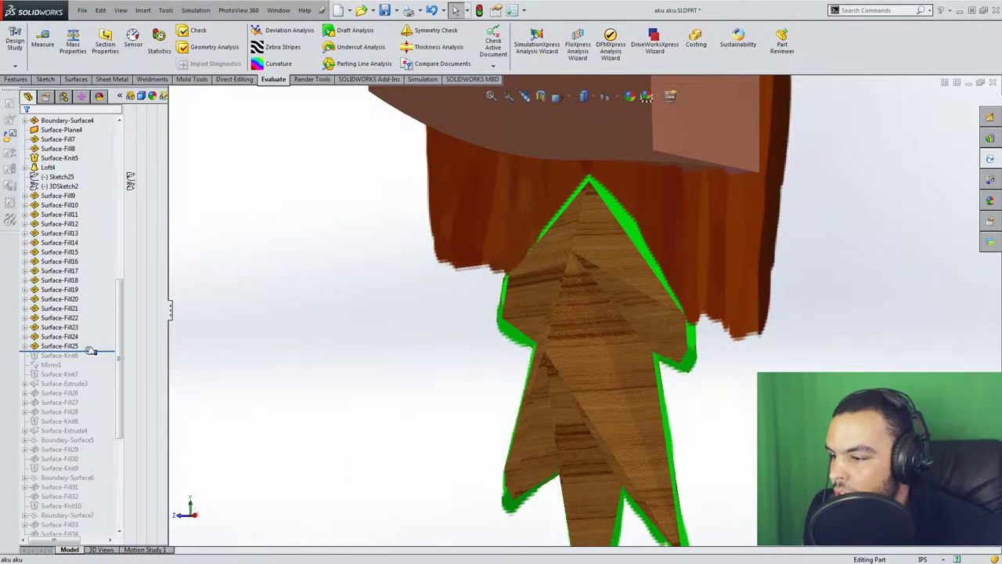
Roll the history forward past Surface-Knit6 and Mirror1 and inspect the mirrored leaf beard from the opposite side.
drag(91, 350, 95, 370)
scroll(582, 336, up, 3)
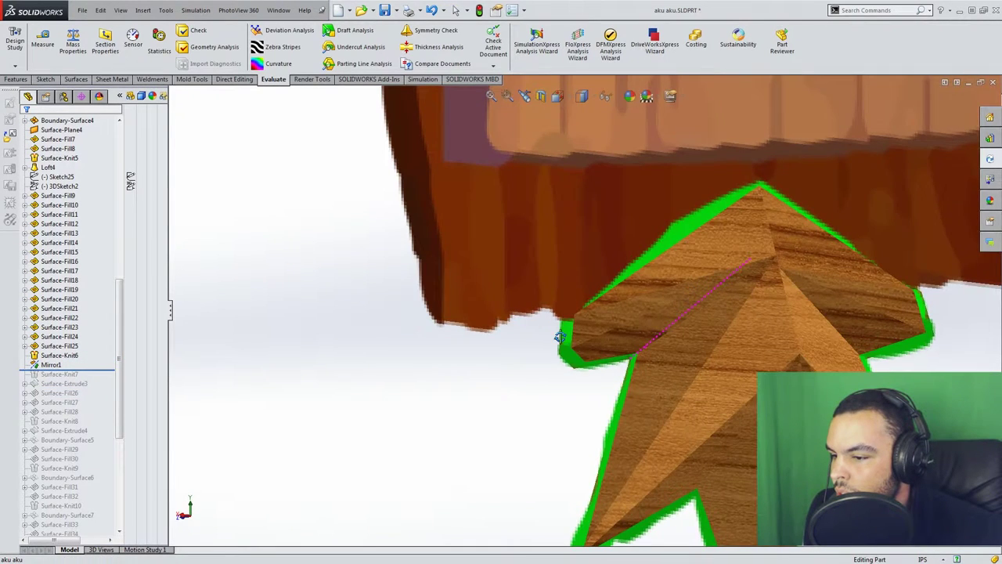
middle_drag(559, 337, 600, 347)
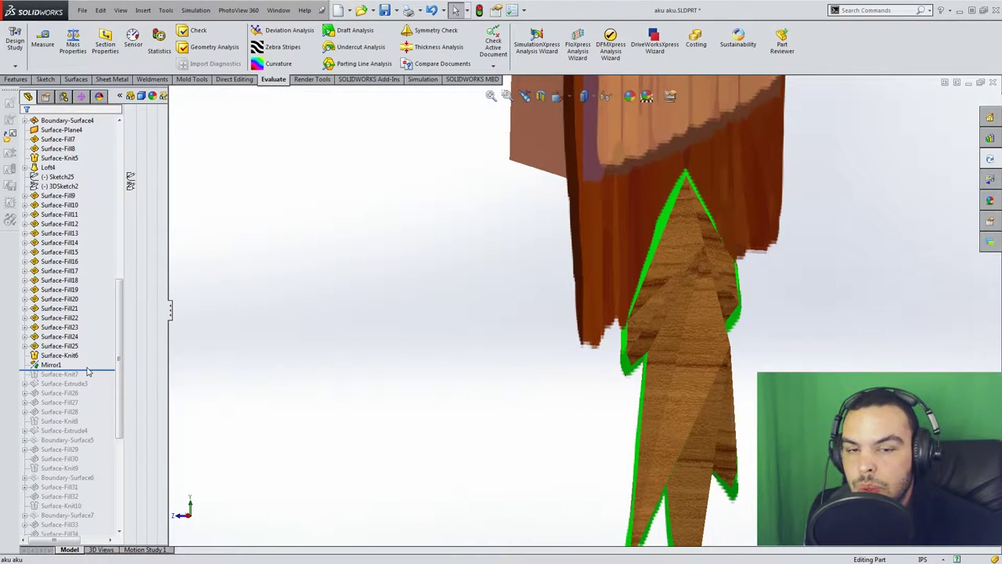
Roll the history forward past Surface-Knit7, inspect the knitted leaf beard, and view the whole mask from the front.
drag(102, 371, 103, 378)
middle_drag(551, 358, 618, 347)
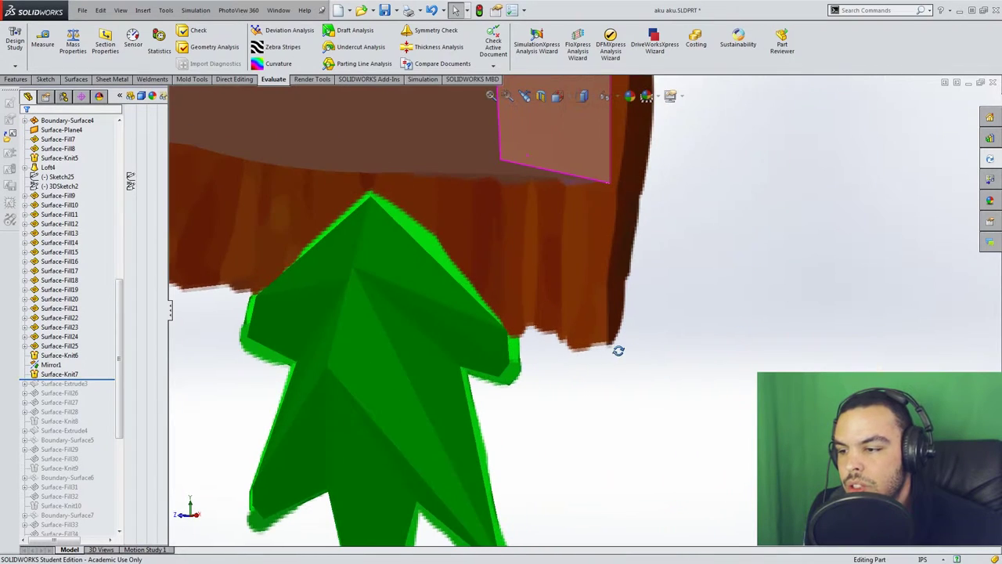
scroll(314, 376, up, 7)
middle_drag(444, 324, 530, 280)
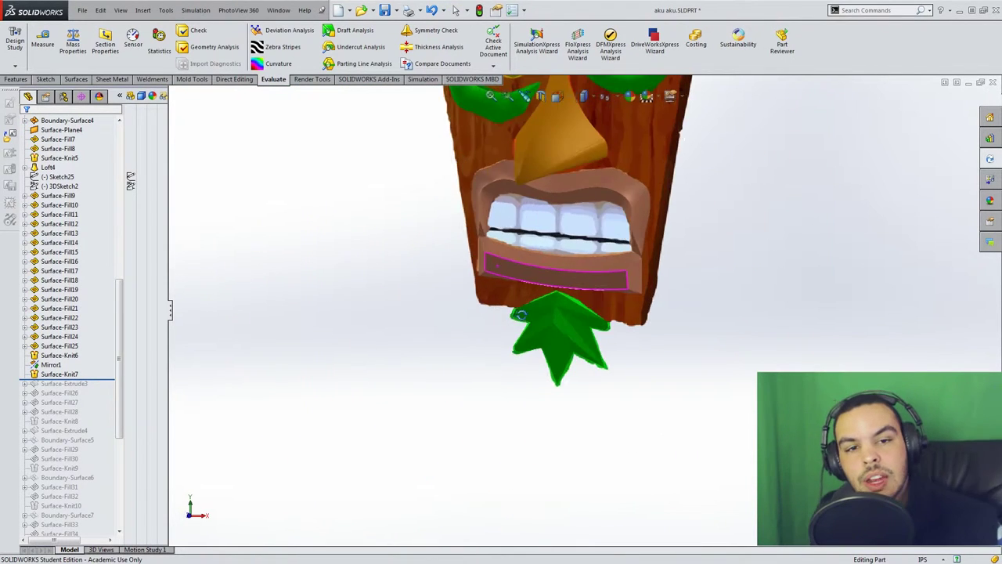
scroll(530, 222, up, 3)
scroll(599, 218, up, 4)
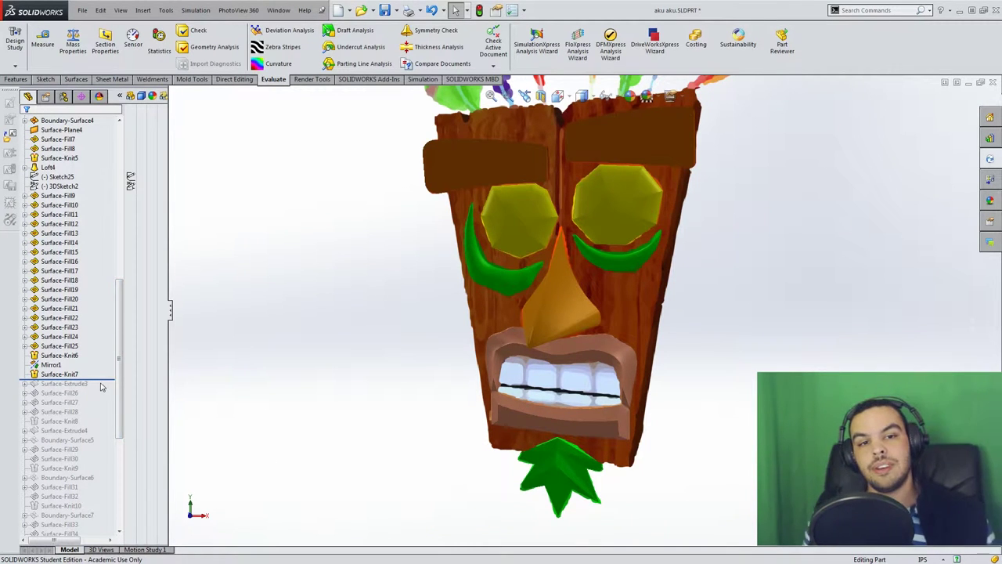
Roll the history forward past Surface-Extrude3 and view the mouth area up close.
drag(98, 381, 94, 389)
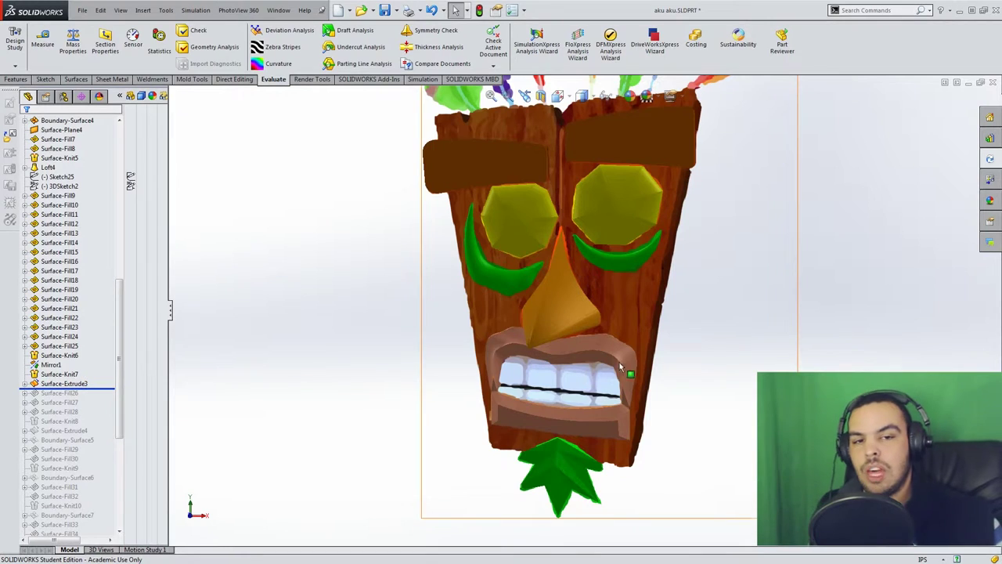
scroll(543, 373, down, 10)
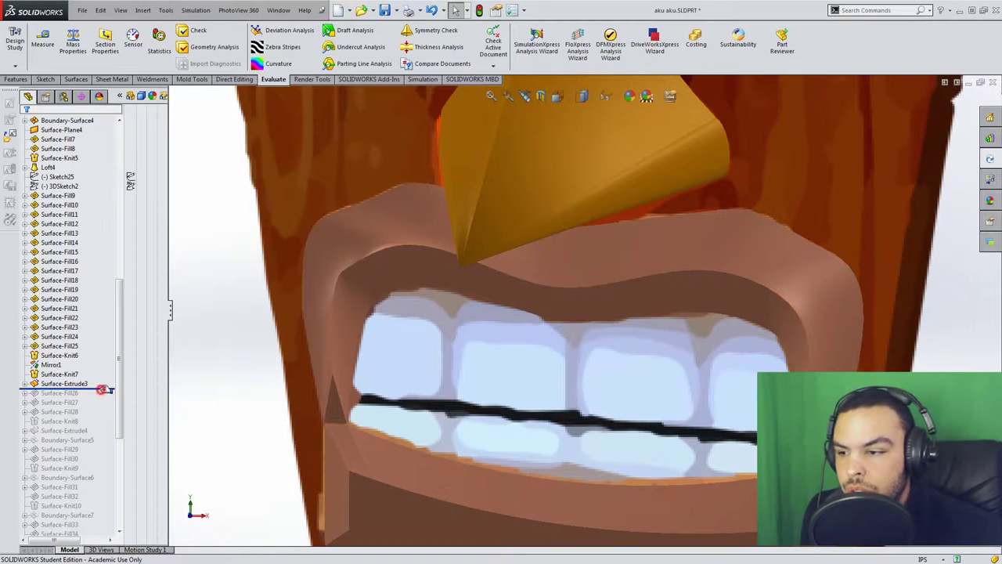
Roll the history forward past Surface-Fill26 and inspect the first upper tooth's filled face from below.
drag(102, 389, 101, 398)
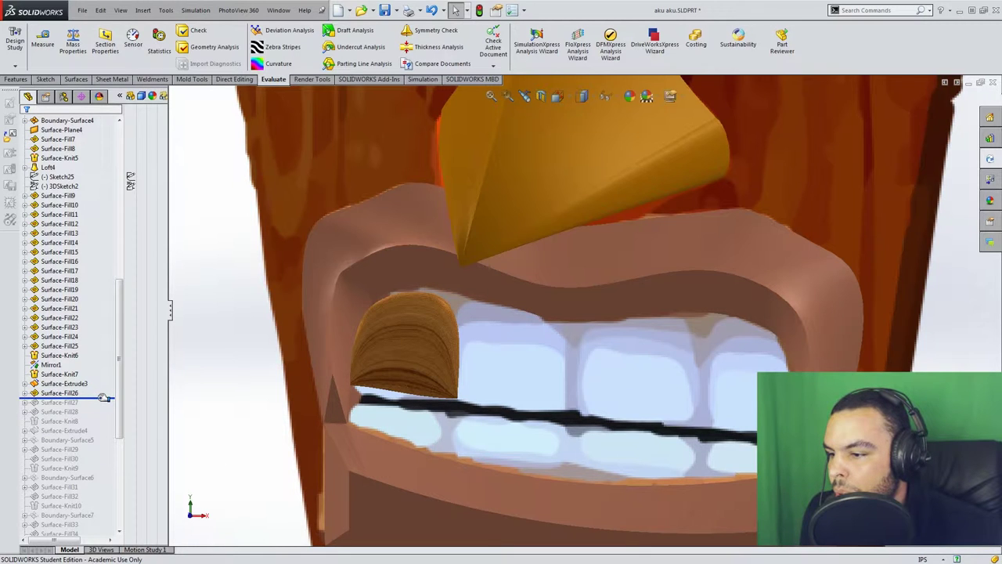
mouse_move(103, 397)
mouse_down()
mouse_move(106, 413)
mouse_move(111, 398)
mouse_up()
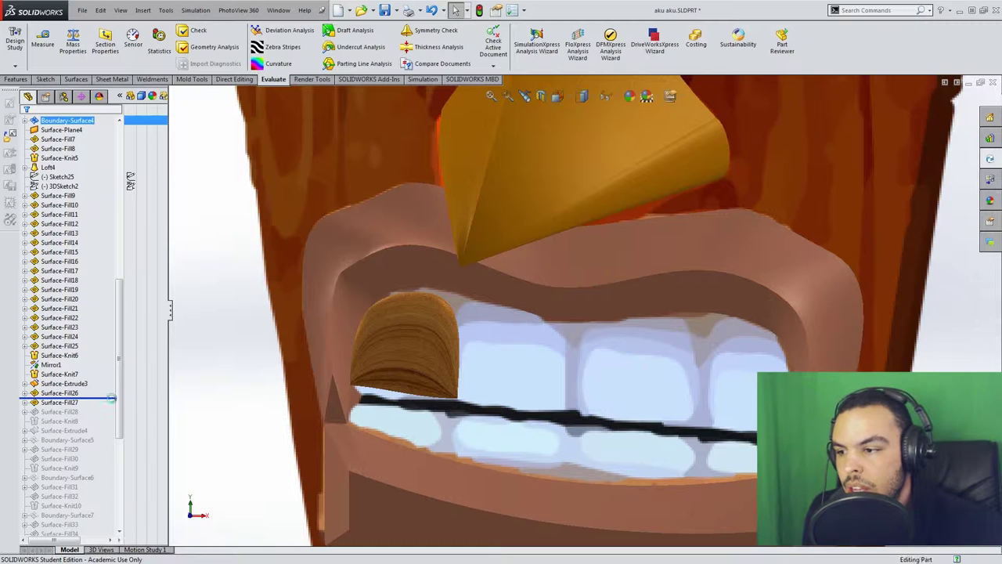
middle_drag(407, 337, 433, 365)
middle_drag(344, 349, 317, 359)
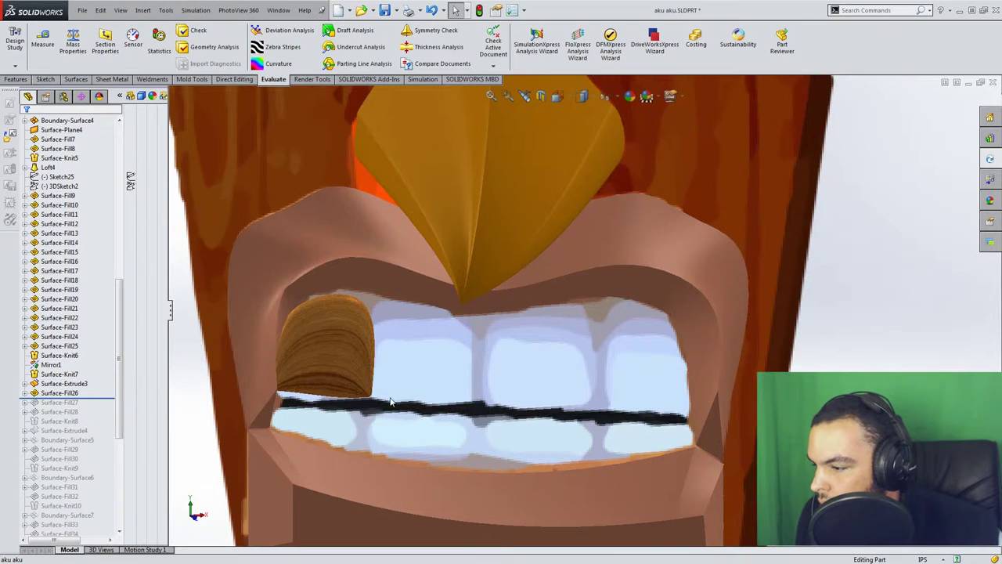
scroll(337, 399, down, 5)
click(346, 362)
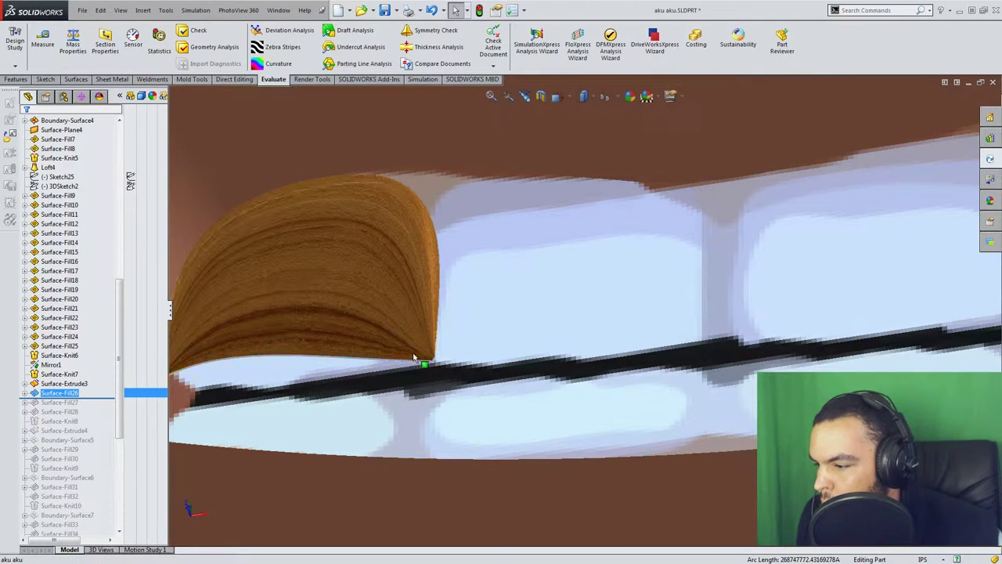
scroll(414, 360, up, 3)
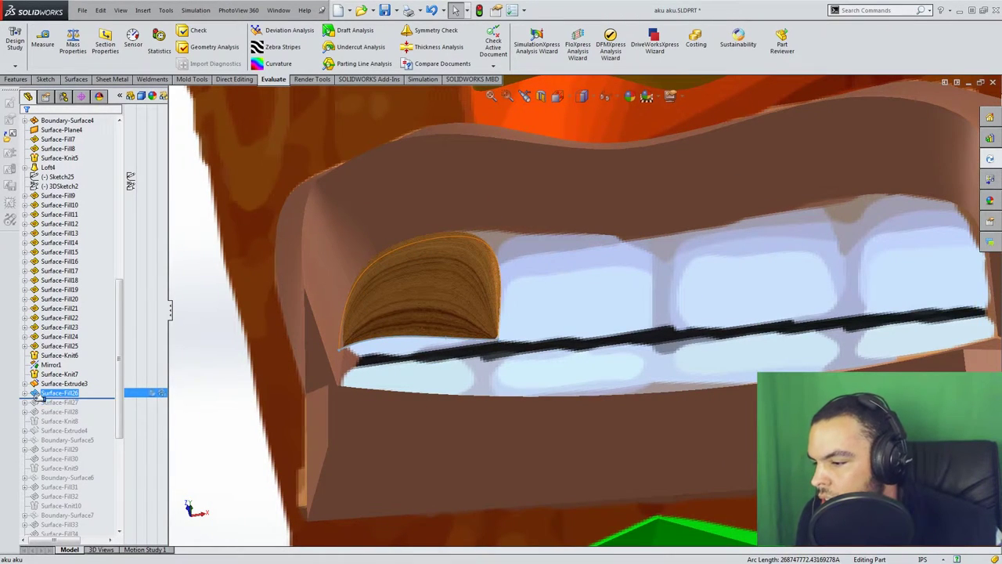
Roll the history back before Surface-Fill26 and forward past it again, and highlight its 3DSketch20 along the tooth's lower edge.
drag(40, 397, 102, 387)
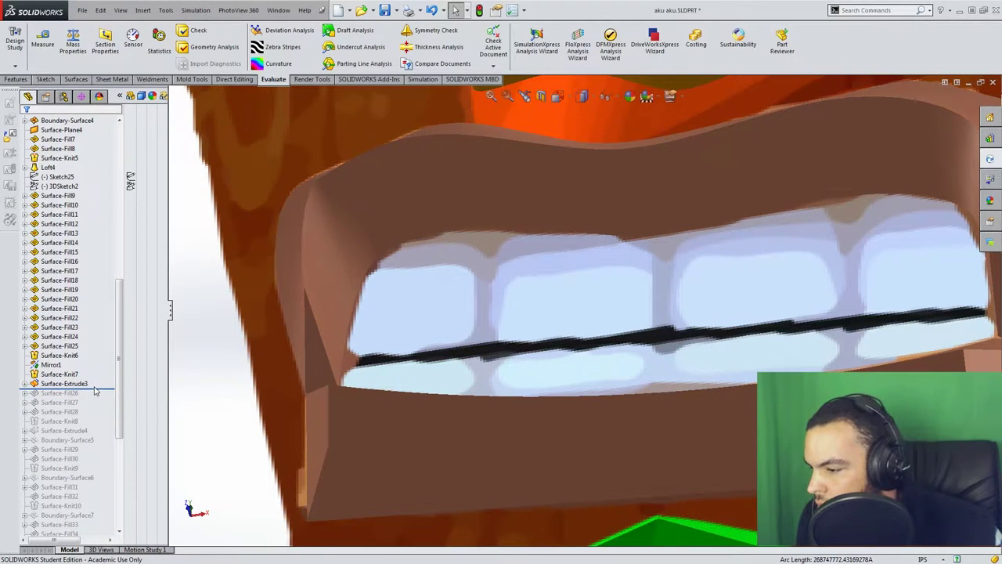
drag(94, 389, 40, 398)
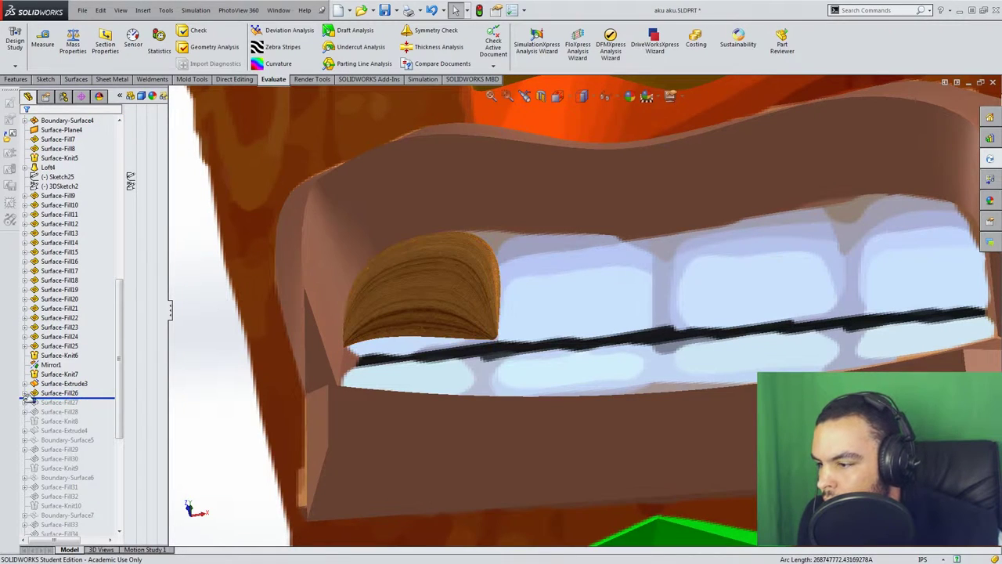
click(24, 393)
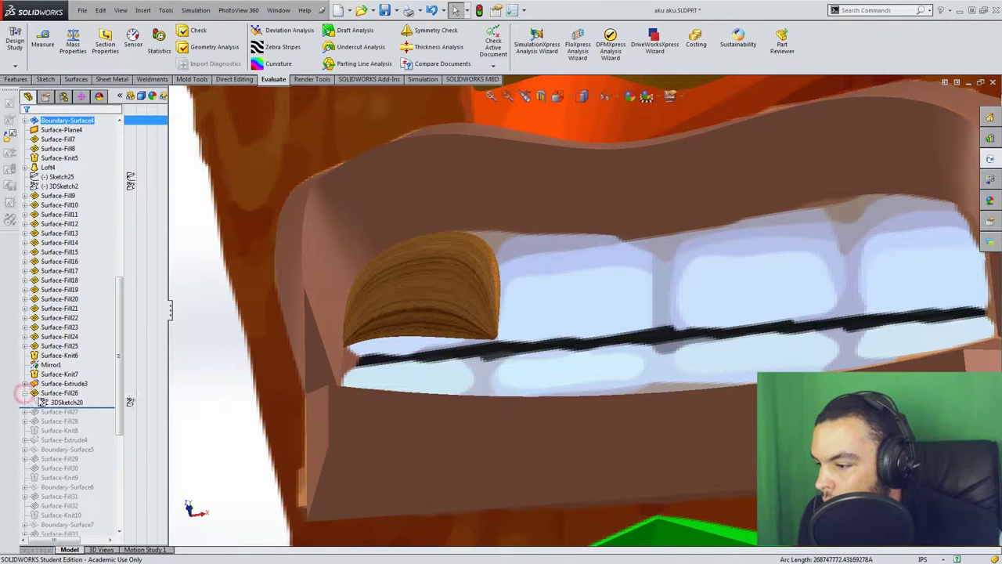
click(66, 401)
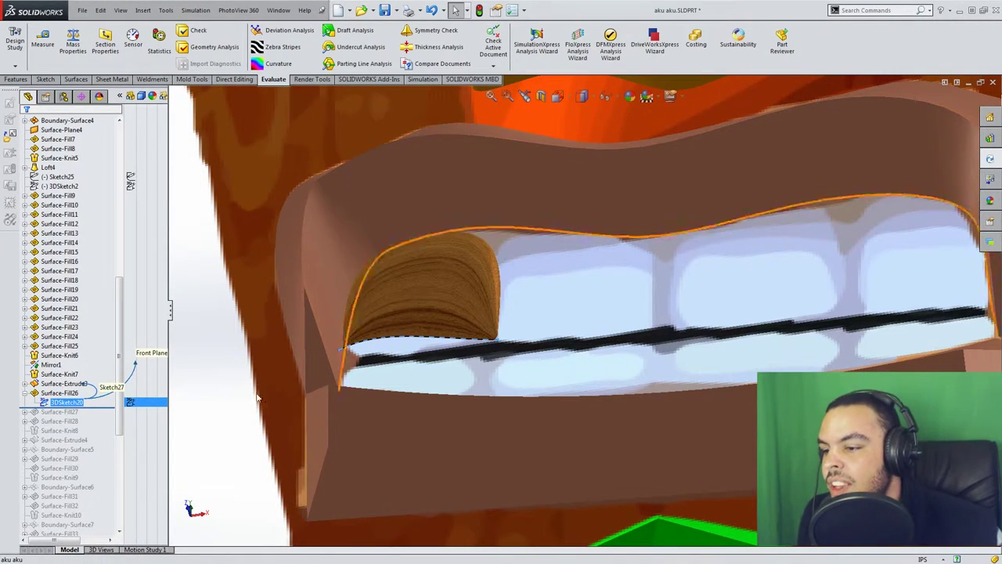
ctrl+click(79, 384)
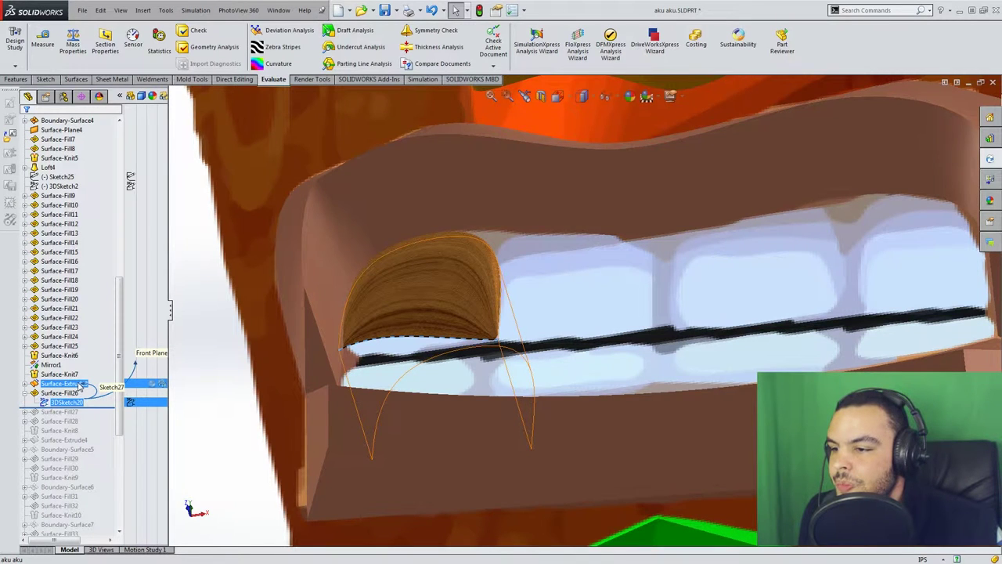
click(73, 394)
click(78, 403)
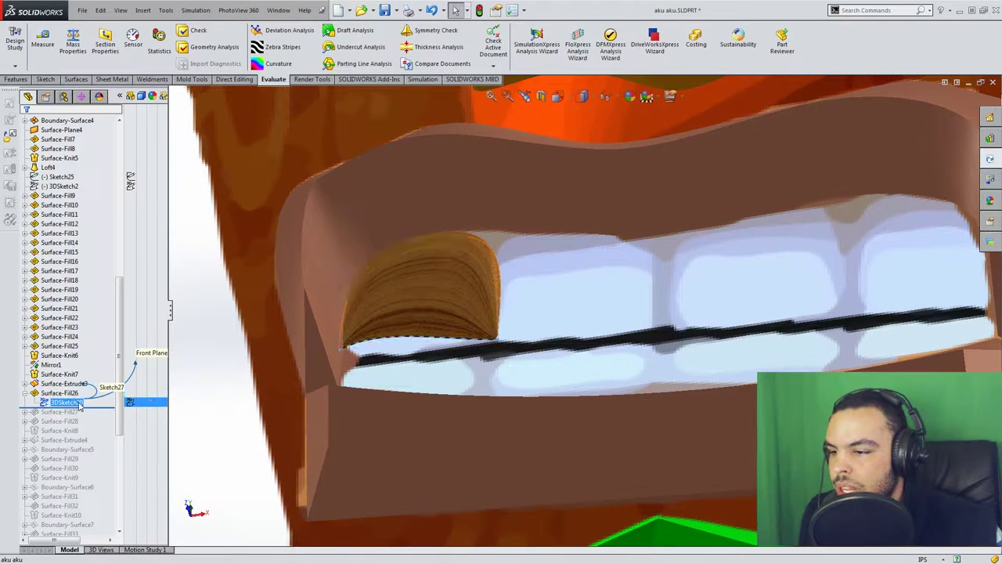
scroll(438, 322, down, 1)
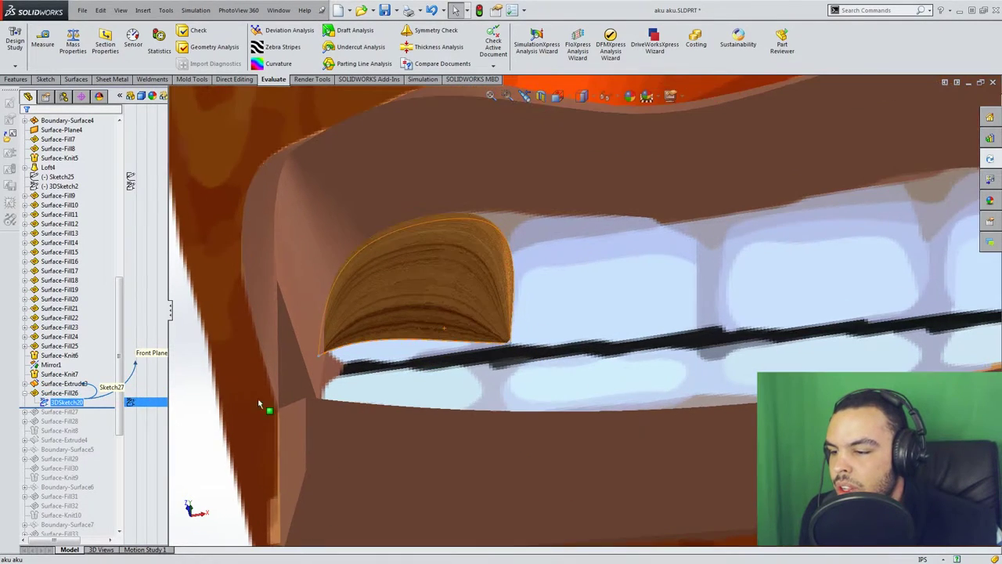
click(70, 402)
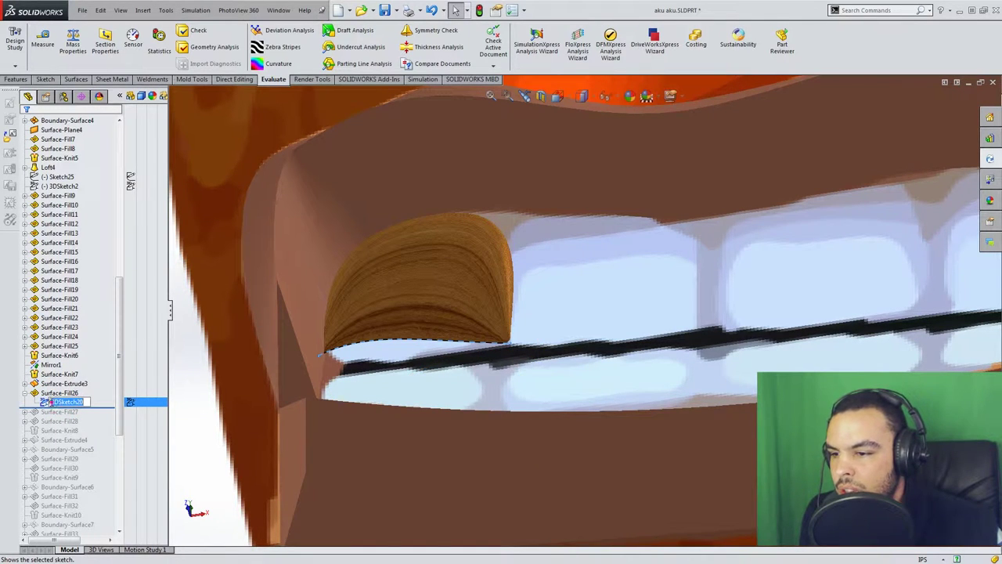
Open 3DSketch20 of Surface-Fill26 for editing and bring the tooth's lower-edge spline into close view.
click(46, 401)
click(55, 373)
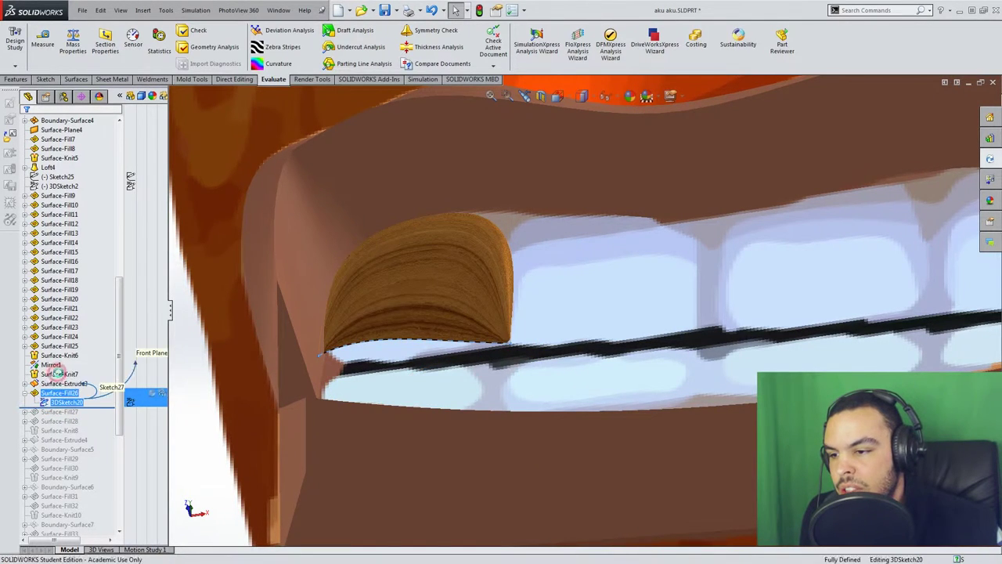
scroll(470, 353, down, 6)
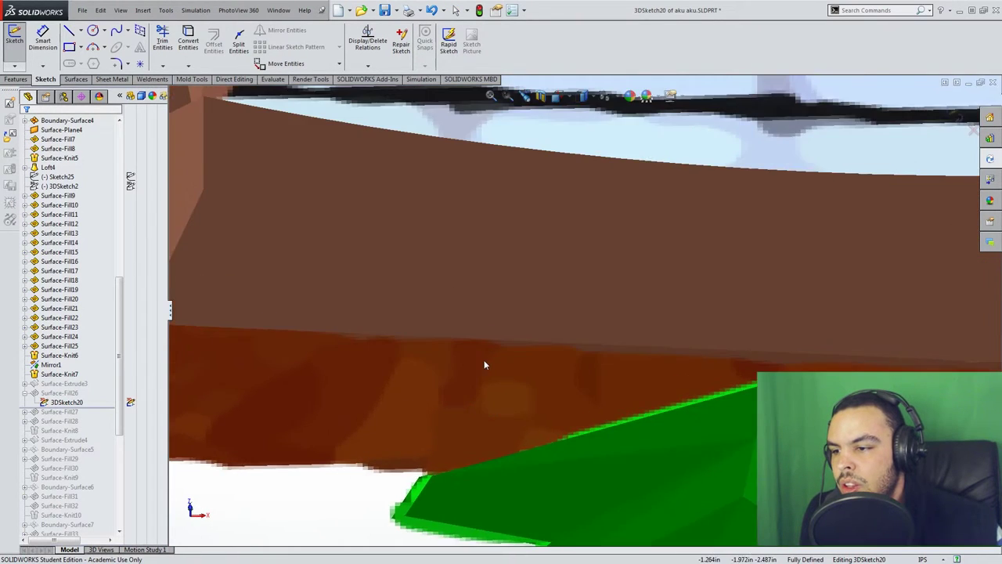
scroll(484, 361, up, 3)
ctrl+middle_drag(449, 183, 561, 291)
scroll(562, 290, down, 3)
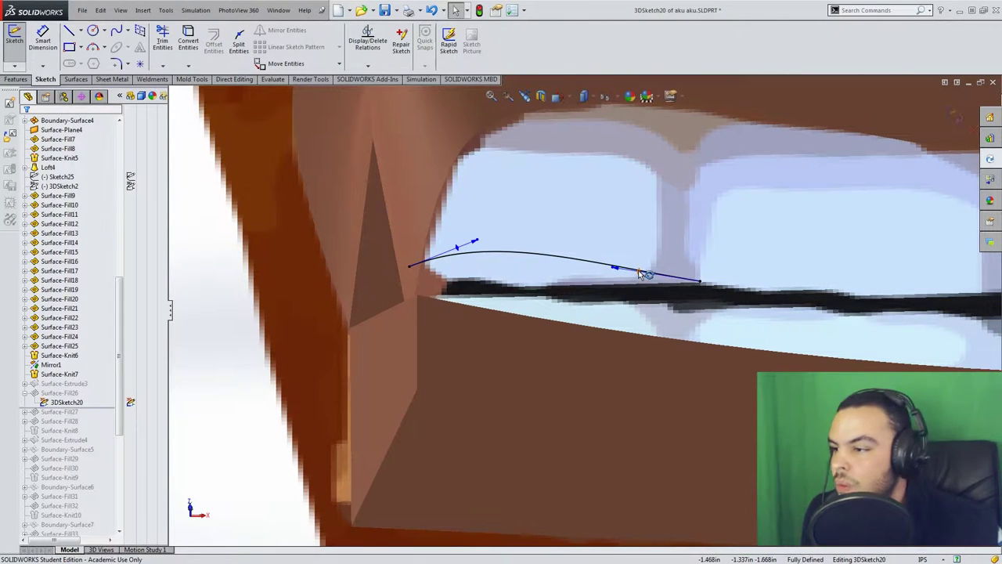
Arch the tooth's lower-edge spline upward by adjusting the tangent handle near the second tooth, and exit the sketch.
drag(638, 273, 647, 247)
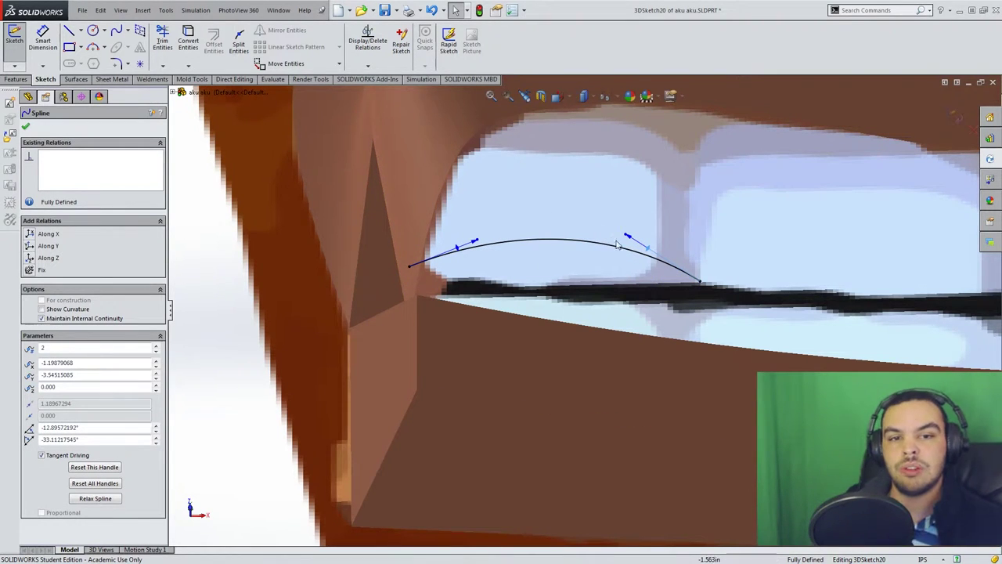
middle_drag(617, 245, 624, 271)
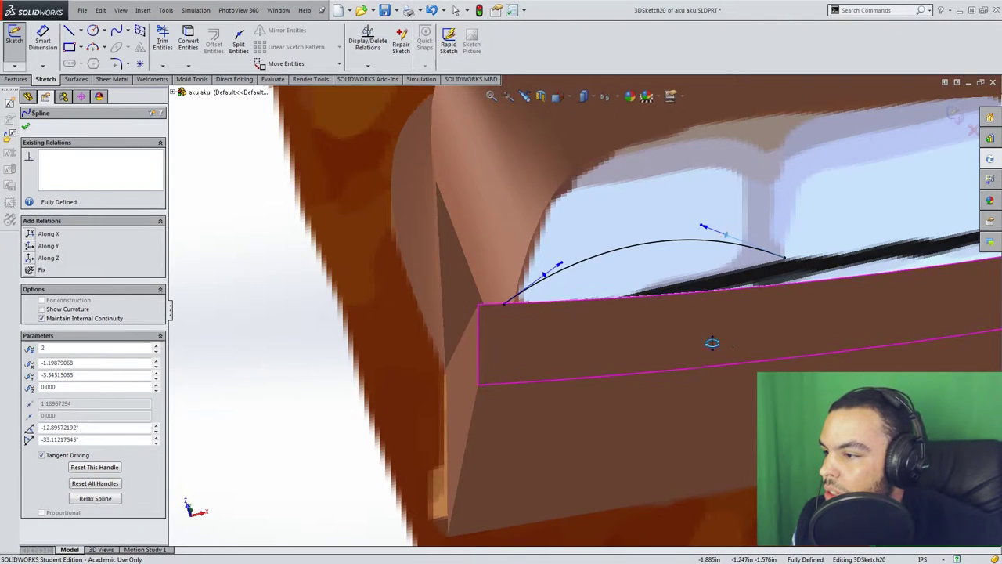
middle_drag(712, 343, 431, 299)
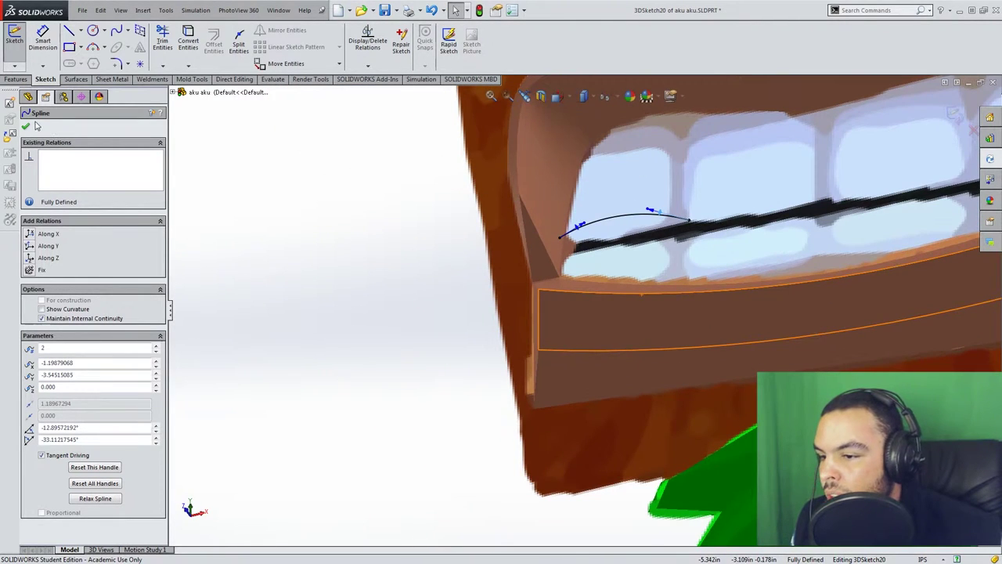
click(21, 69)
click(35, 86)
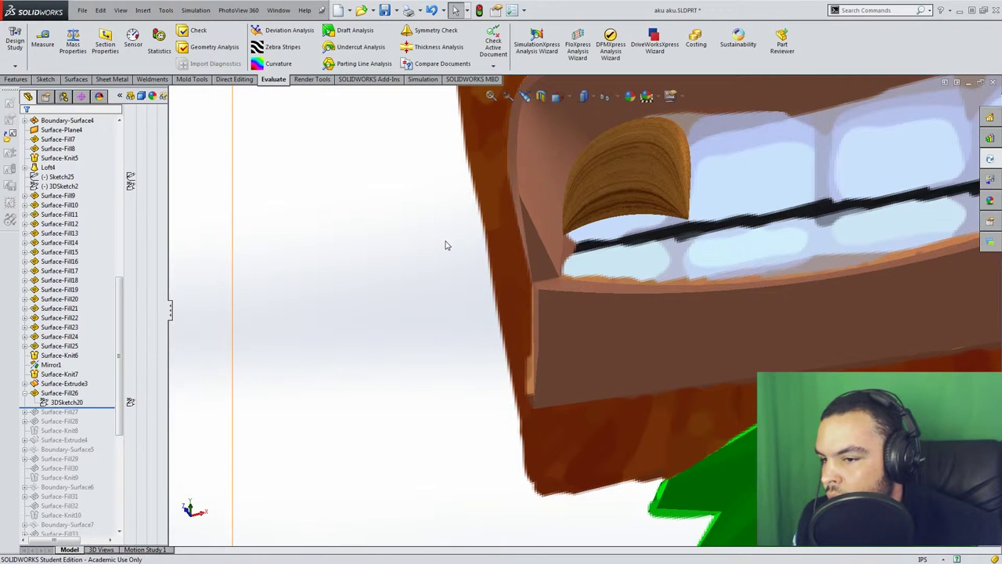
Roll the history forward past Surface-Fill27 and Surface-Fill28 and inspect the underside of the first tooth.
drag(101, 407, 102, 421)
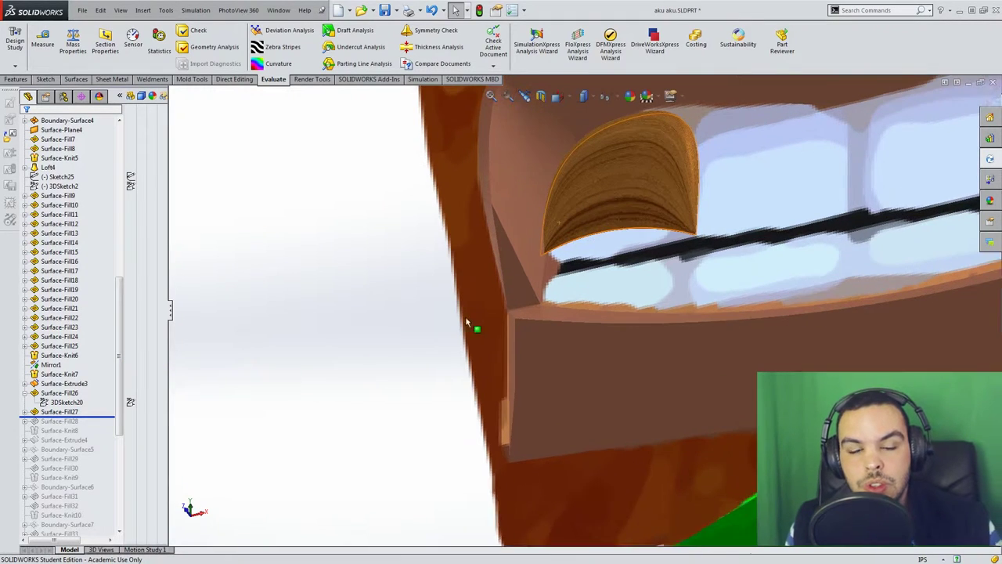
scroll(198, 404, down, 2)
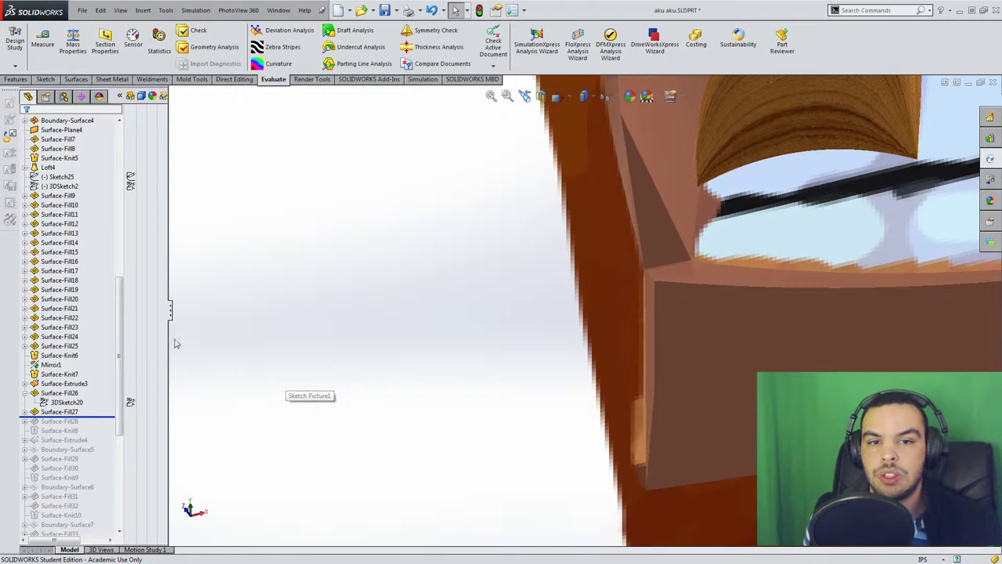
drag(103, 420, 101, 426)
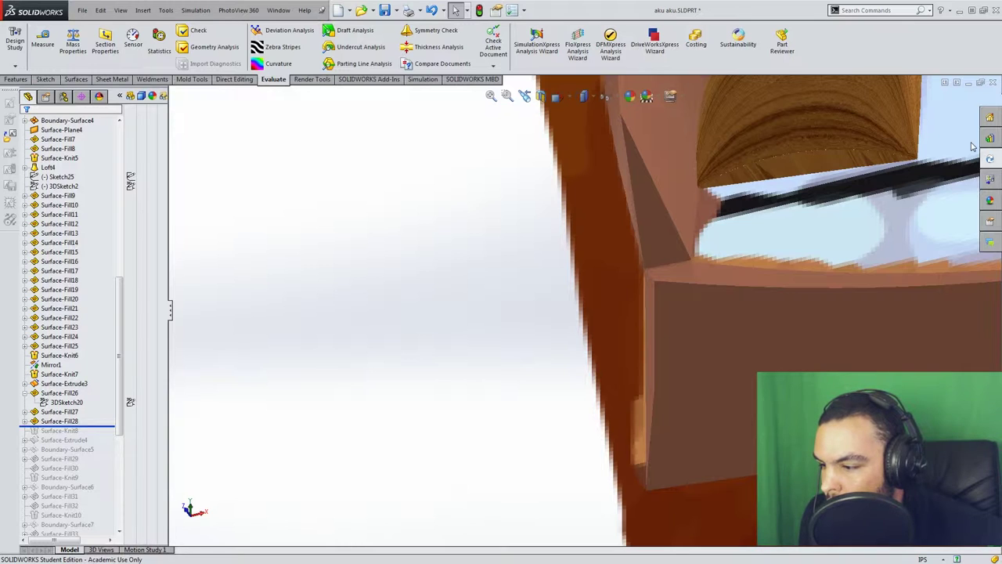
scroll(830, 219, up, 4)
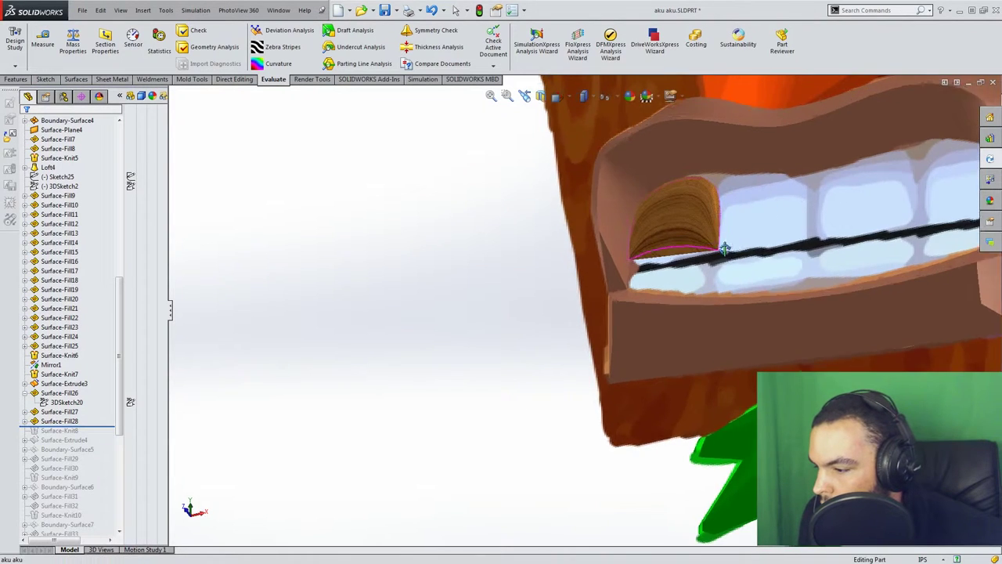
middle_drag(725, 246, 705, 266)
Roll the history forward past Surface-Knit8, Surface-Knit11 and Body-Move/Copy7 to bring in the upper and lower rows of teeth.
drag(96, 425, 95, 436)
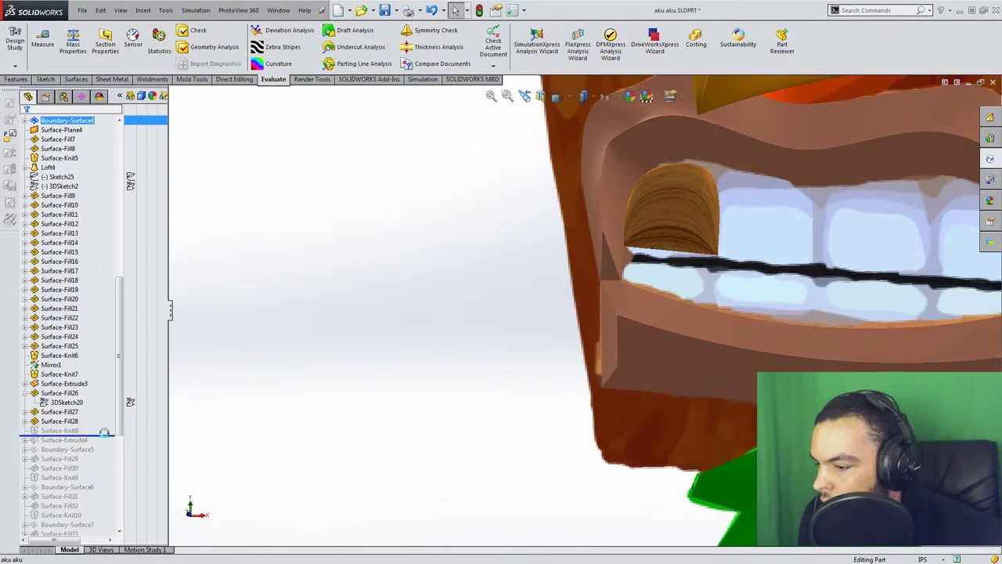
ctrl+middle_drag(939, 205, 847, 268)
scroll(847, 269, down, 1)
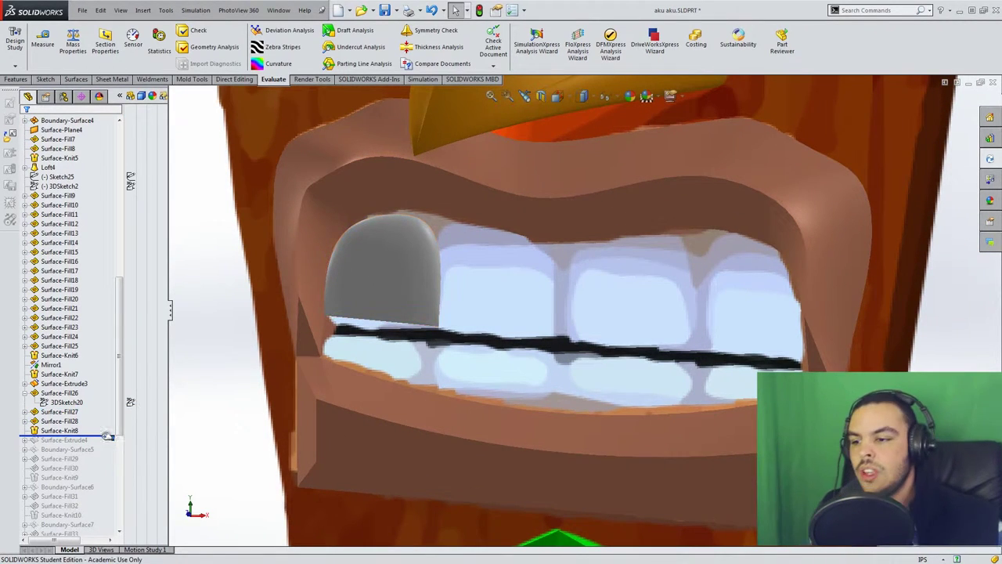
drag(100, 435, 102, 491)
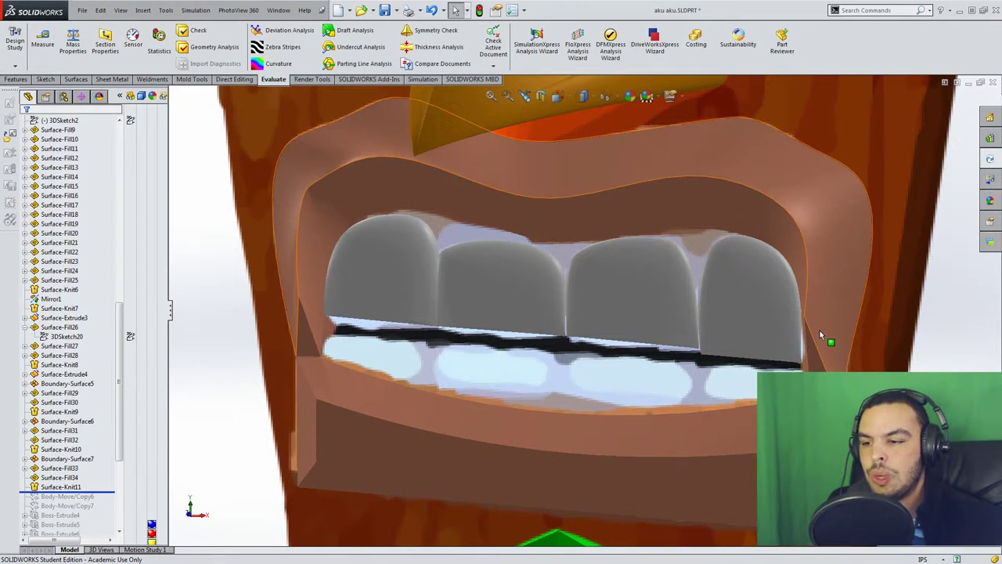
drag(106, 491, 108, 511)
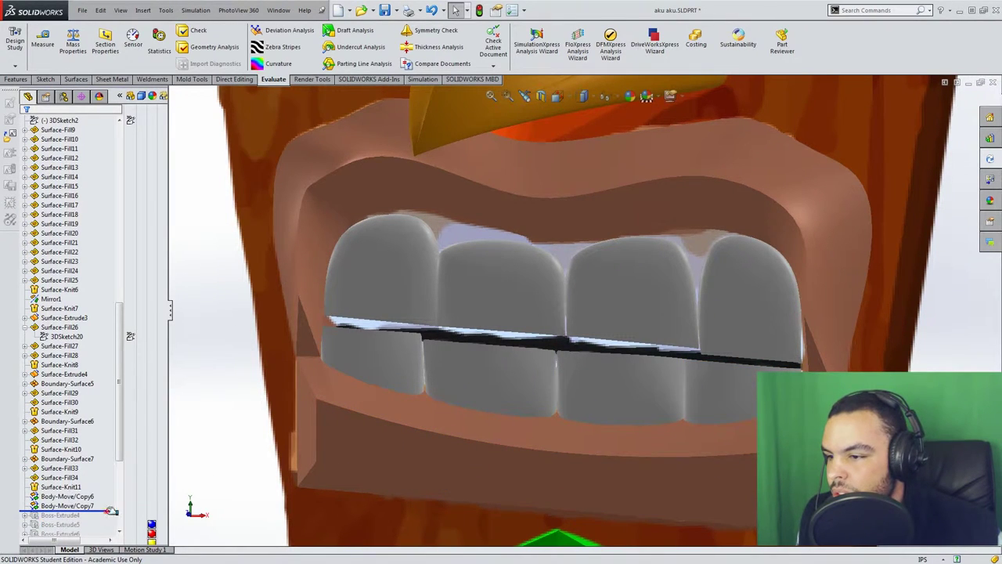
Roll the history forward past Boss-Extrude4 and inspect the extruded green leaf from the back of the mask.
drag(112, 511, 112, 519)
scroll(481, 320, up, 5)
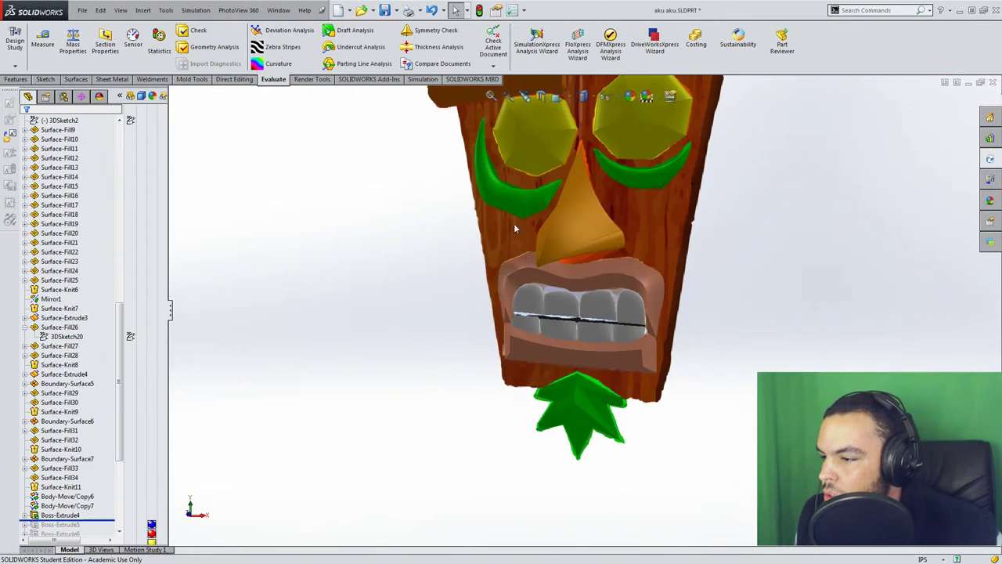
scroll(602, 174, up, 3)
scroll(603, 174, down, 2)
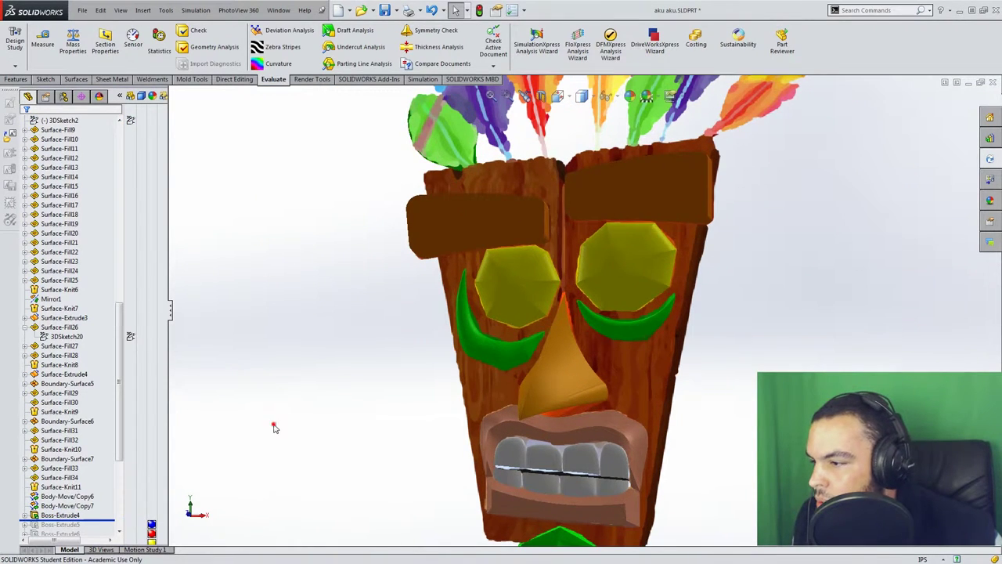
click(274, 425)
scroll(381, 360, up, 1)
scroll(503, 235, down, 3)
middle_drag(493, 248, 673, 288)
Show the hidden Boss-Extrude1 solid body and view the whole mask from the front.
scroll(57, 291, up, 7)
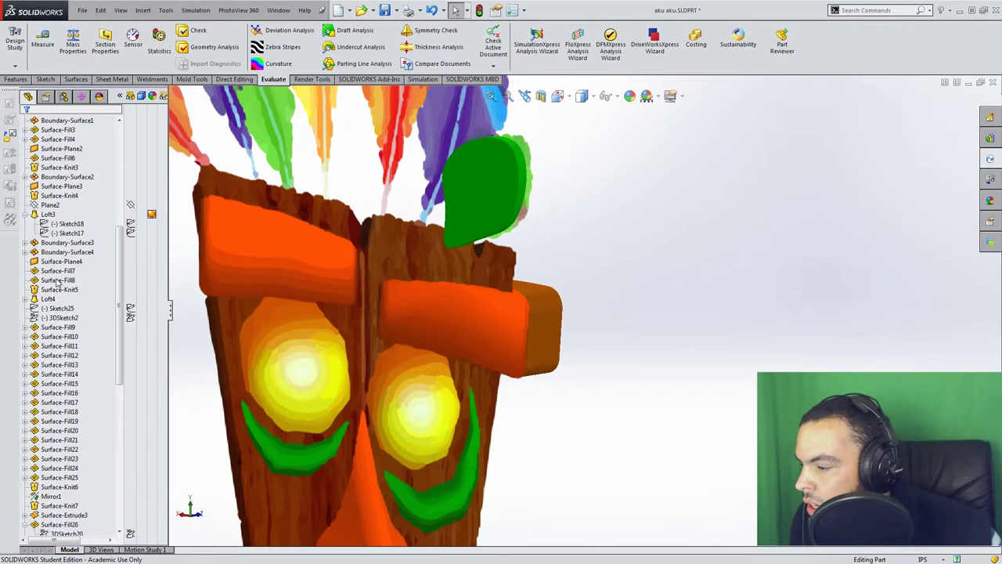
scroll(56, 284, up, 10)
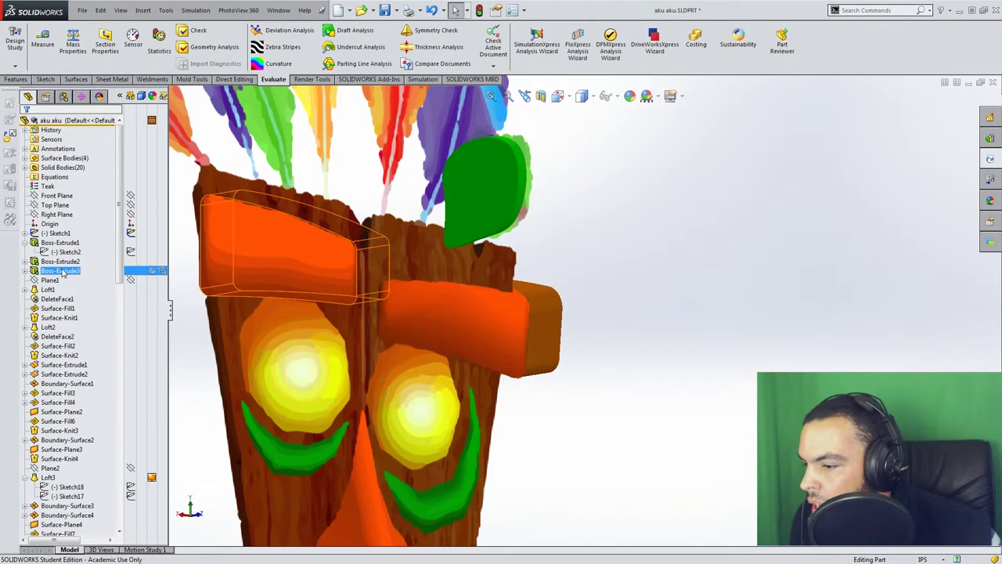
click(24, 168)
click(55, 178)
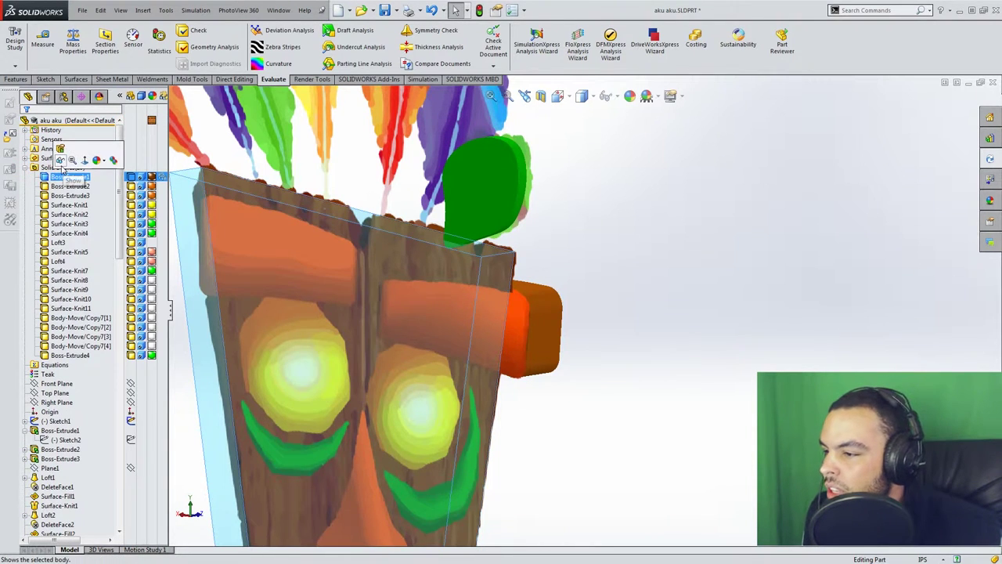
click(61, 160)
click(624, 291)
middle_drag(579, 393, 545, 399)
key(f)
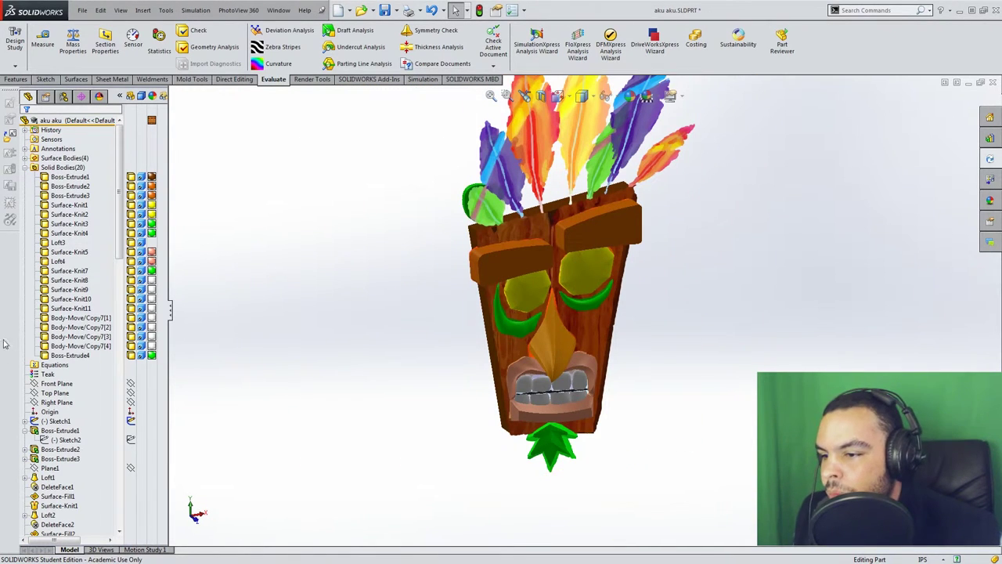
Examine the painted feather images above the mask and the green leaf extruded behind the first one.
scroll(79, 332, down, 10)
scroll(78, 332, down, 5)
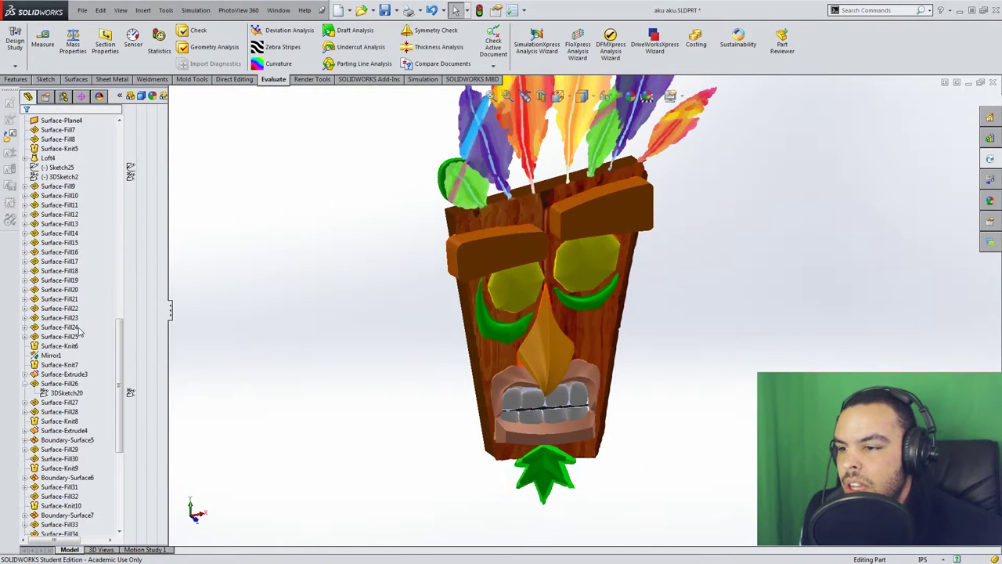
scroll(85, 319, down, 5)
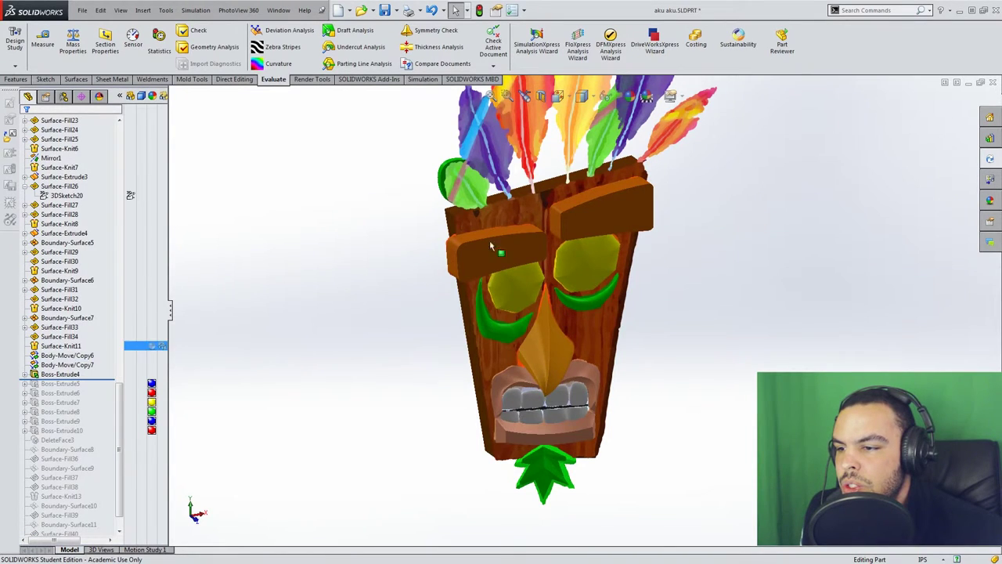
scroll(490, 241, down, 4)
middle_drag(491, 225, 454, 179)
scroll(473, 200, up, 4)
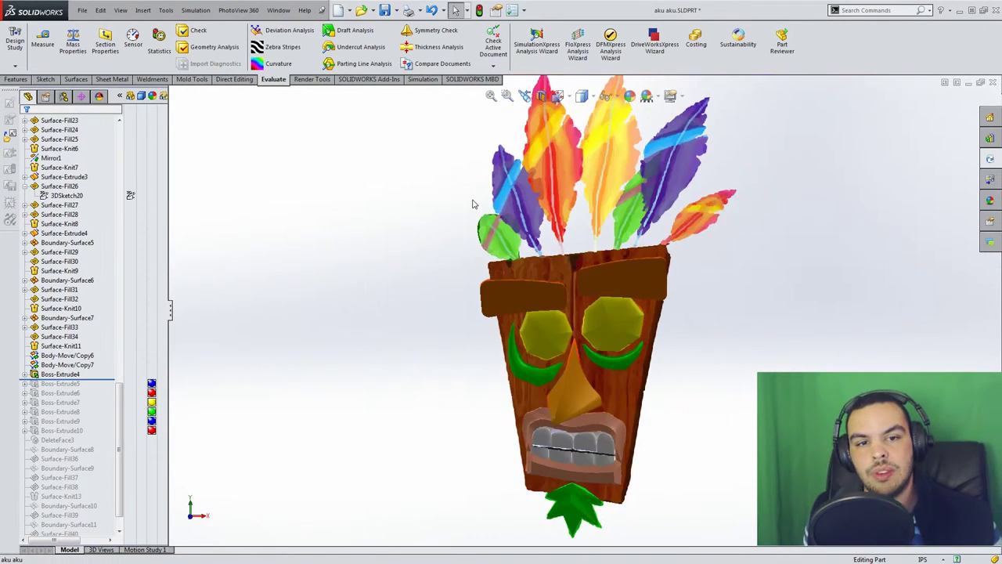
scroll(472, 203, down, 5)
scroll(624, 337, up, 3)
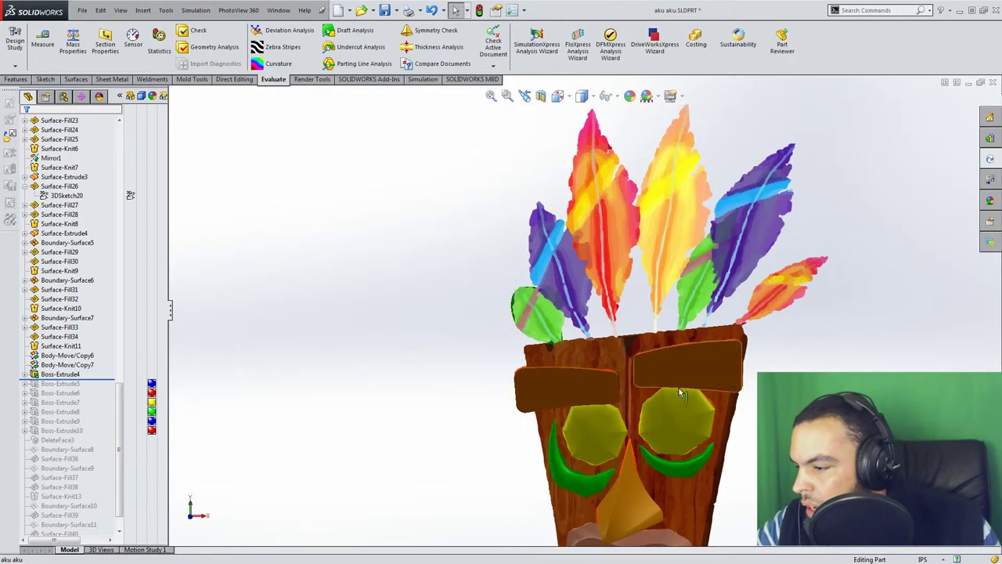
key(ctrl+3)
middle_drag(652, 307, 450, 369)
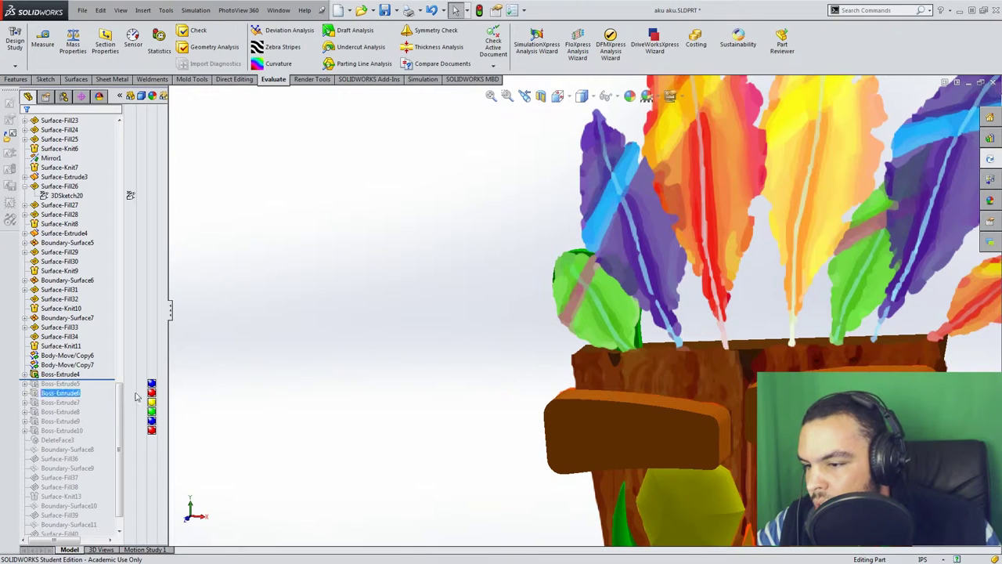
Open Sketch32 of Boss-Extrude4, inspect the spline outline traced around the green feather image, and leave the sketch.
click(24, 375)
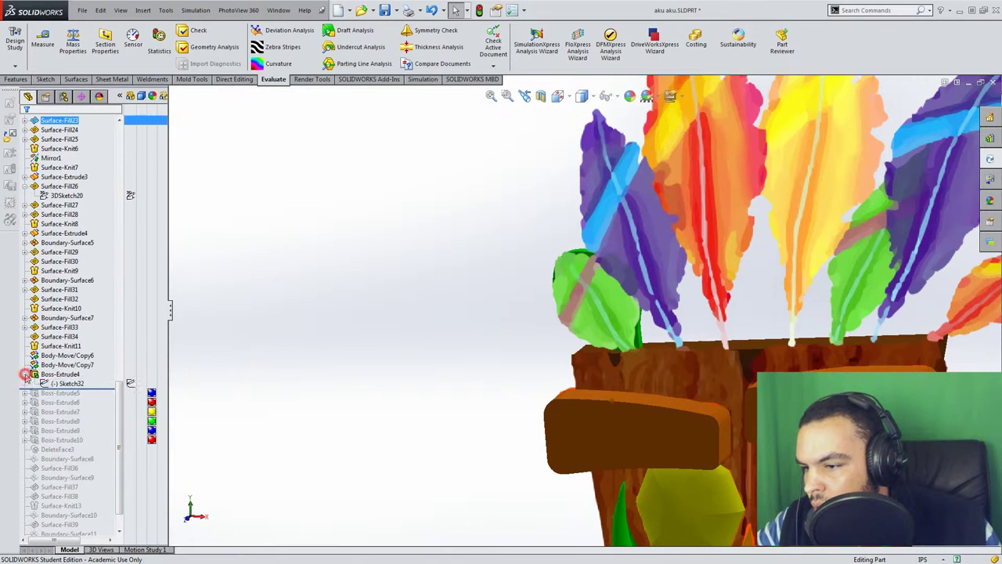
click(59, 383)
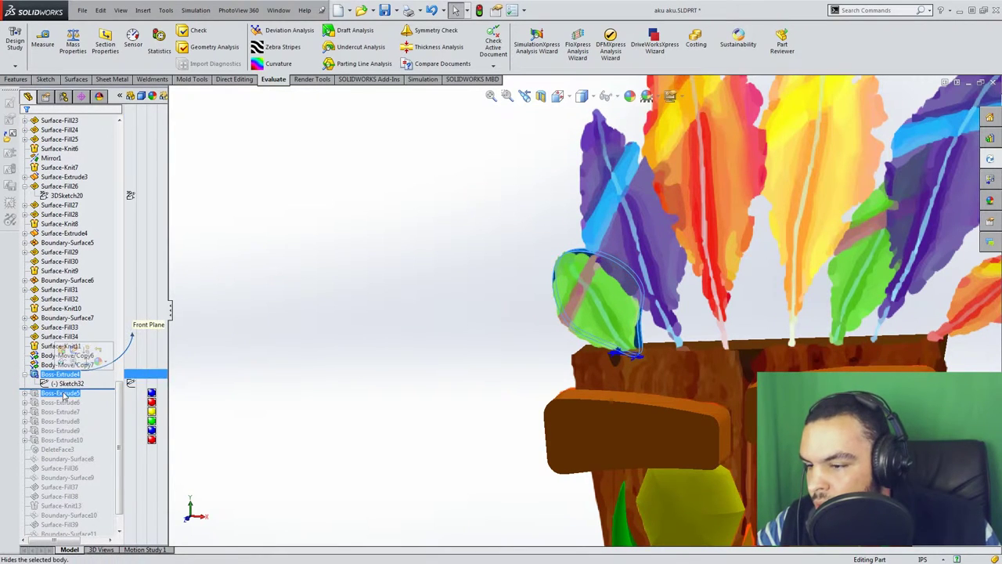
click(67, 384)
click(72, 354)
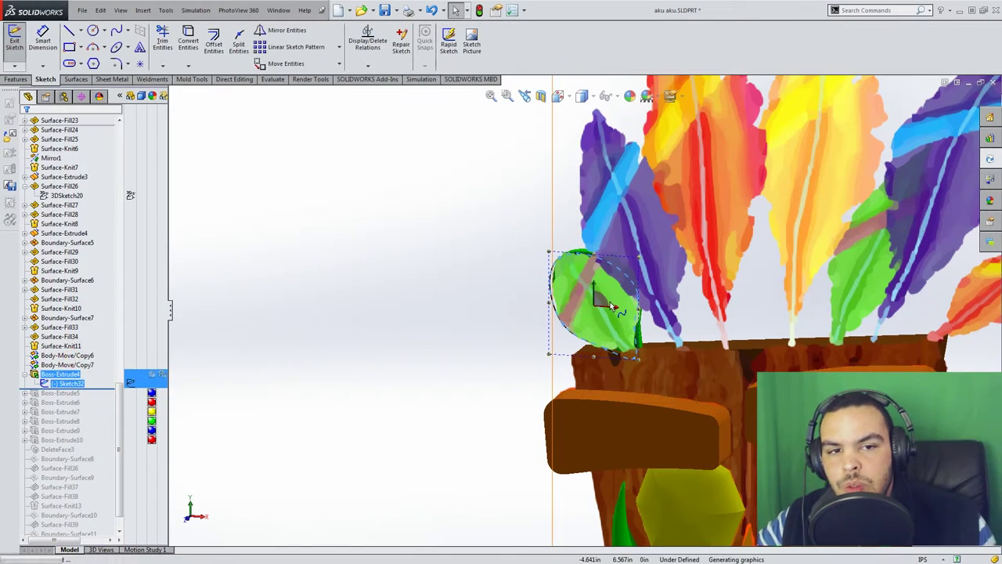
mouse_move(622, 299)
ctrl+middle_down()
mouse_move(631, 267)
mouse_move(656, 286)
ctrl+middle_up()
scroll(622, 299, down, 4)
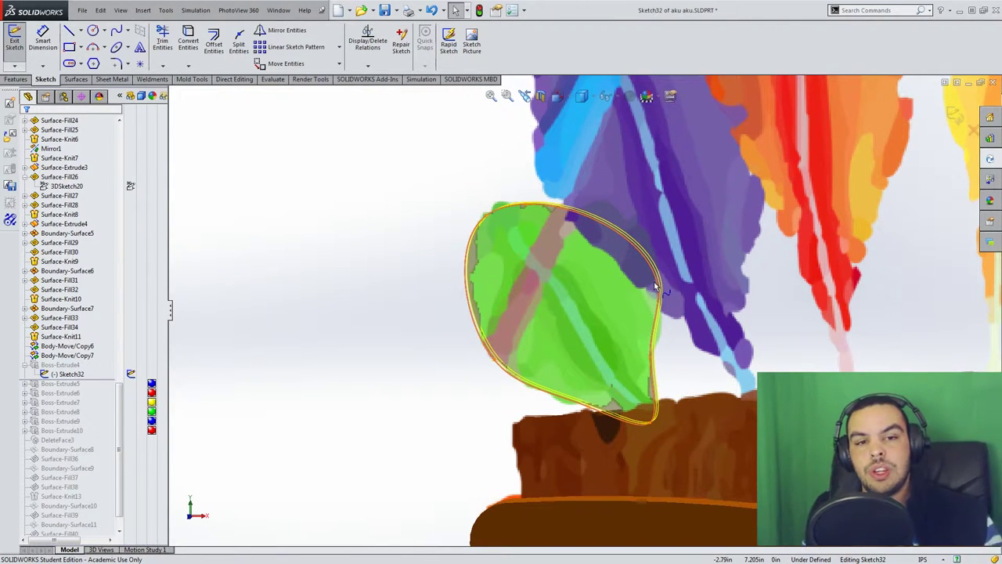
click(650, 284)
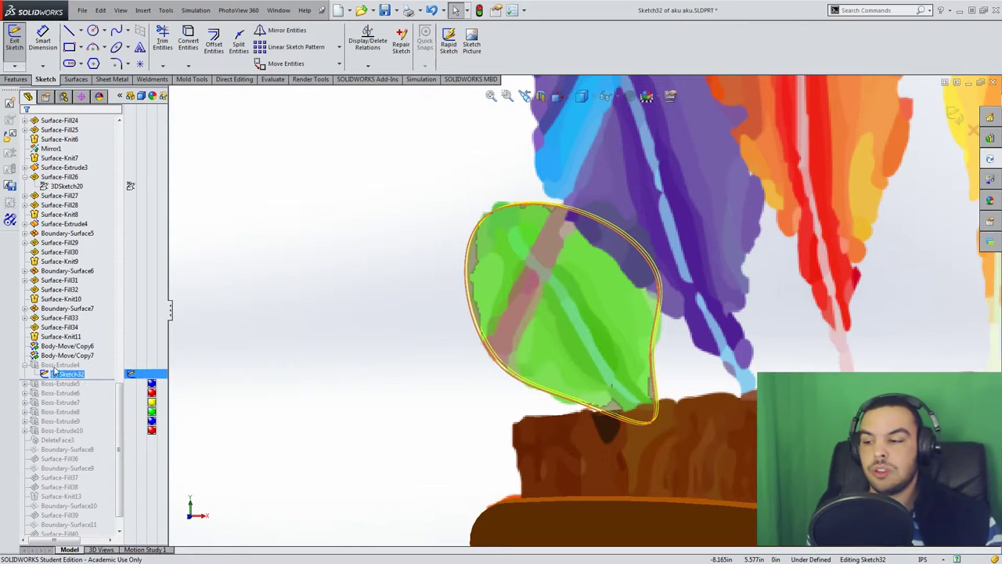
click(14, 44)
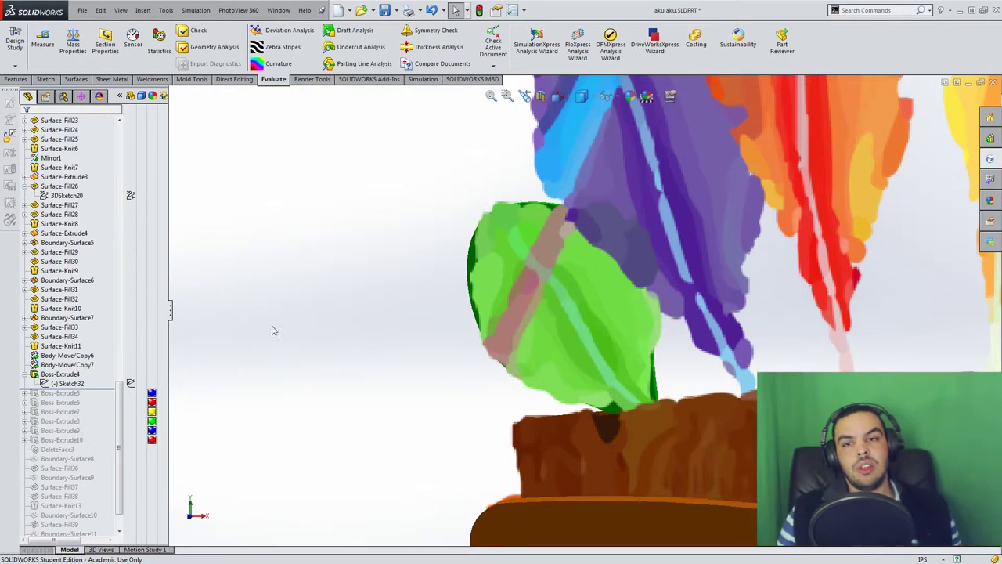
Roll the history forward past Boss-Extrude5 through Boss-Extrude10 and inspect the extruded feathers on the mask.
scroll(508, 328, up, 6)
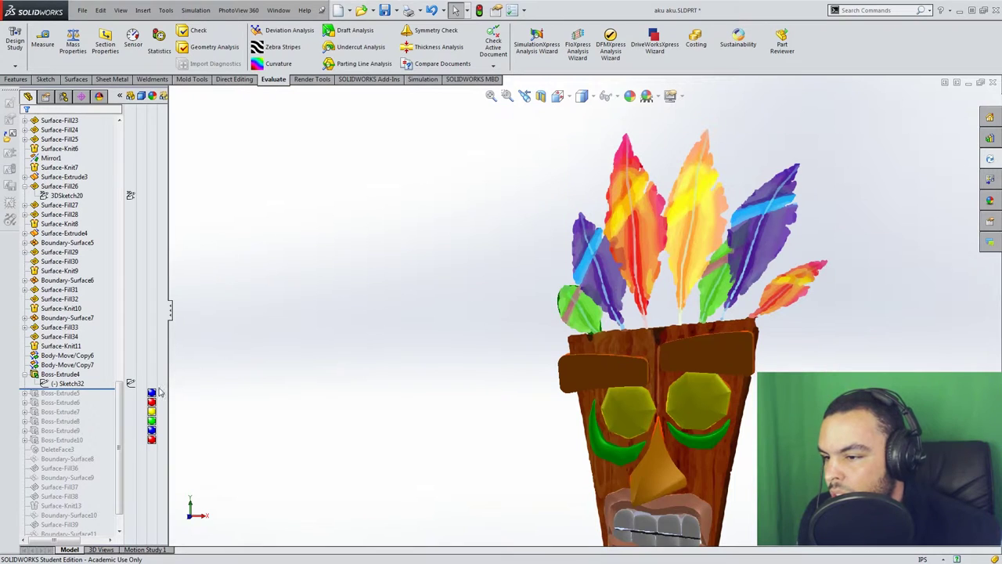
middle_drag(476, 329, 675, 300)
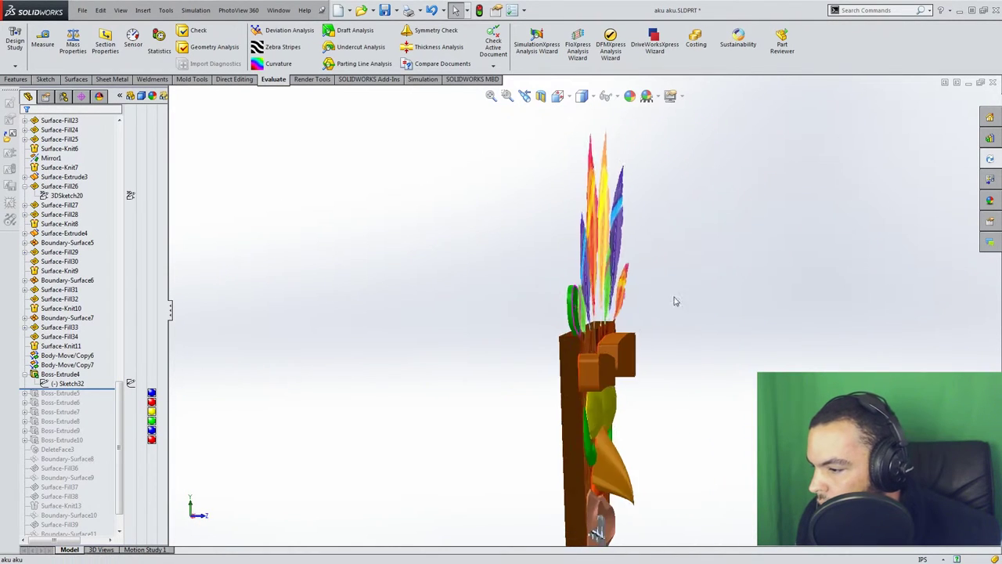
scroll(661, 304, down, 5)
middle_drag(494, 305, 483, 279)
scroll(433, 286, down, 5)
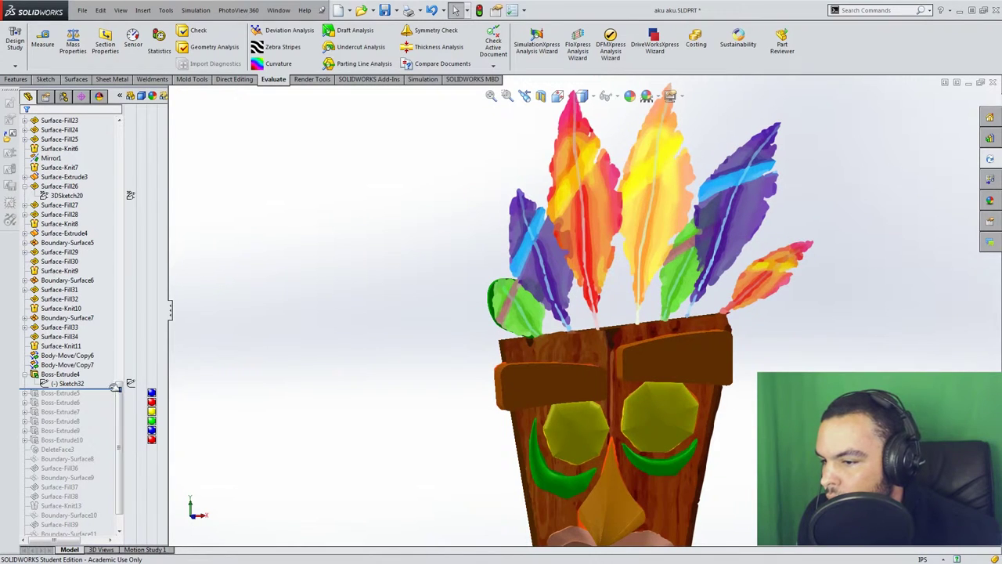
drag(102, 389, 100, 446)
middle_drag(522, 335, 522, 367)
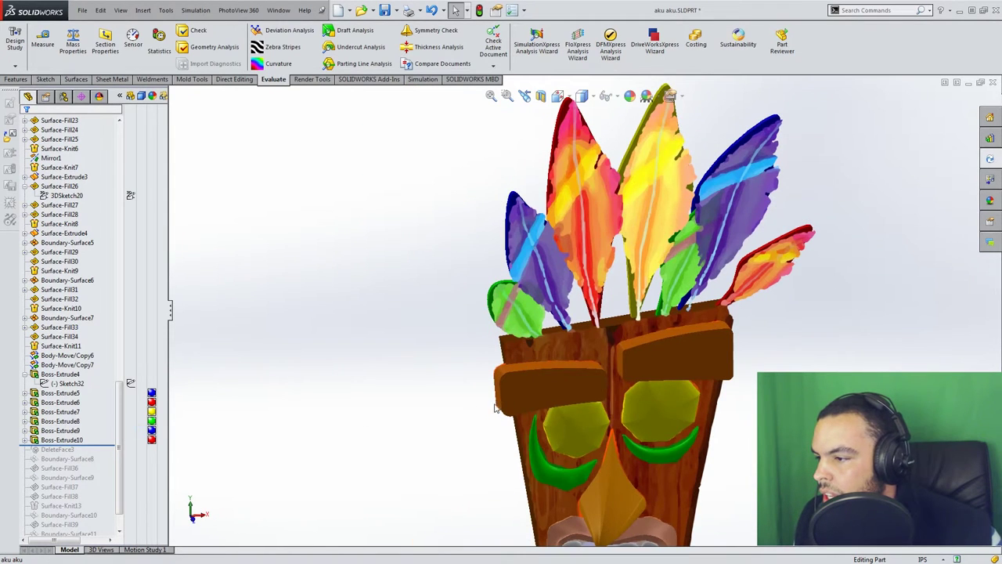
scroll(579, 428, up, 5)
scroll(644, 435, down, 3)
middle_drag(554, 336, 526, 336)
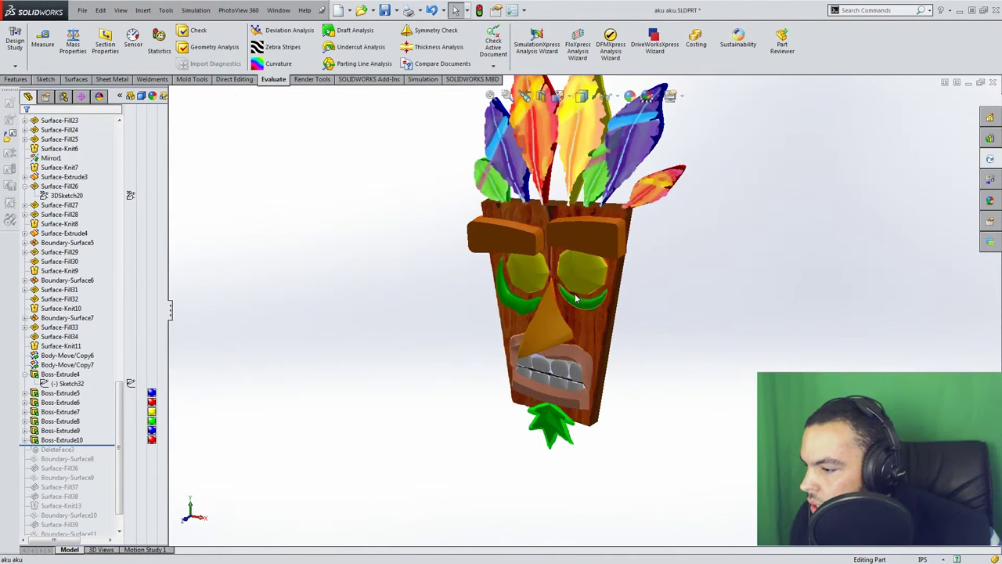
Hide Sketch1 with its reference picture and view the plain coloured feathers and face.
scroll(61, 217, up, 15)
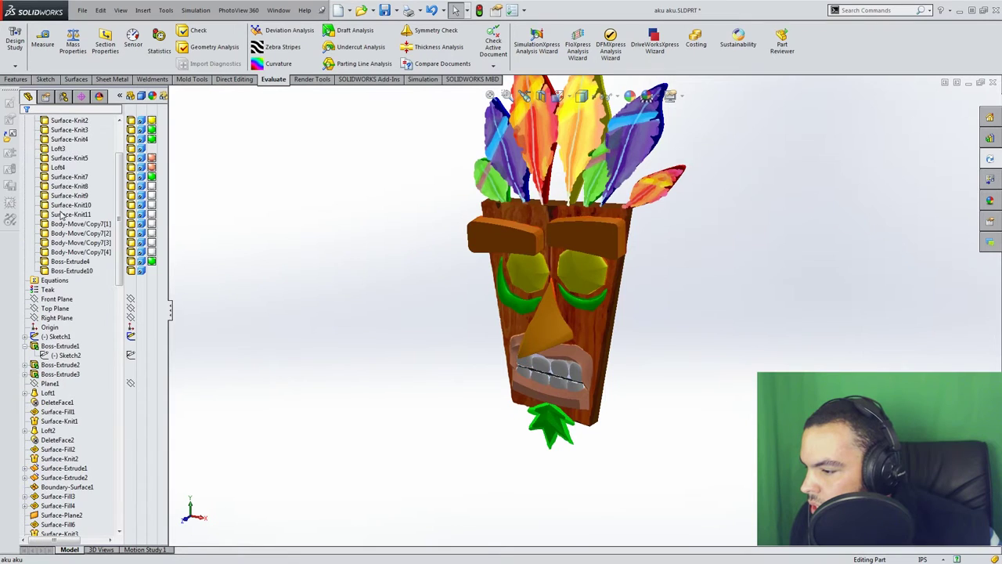
scroll(61, 234, up, 1)
click(60, 365)
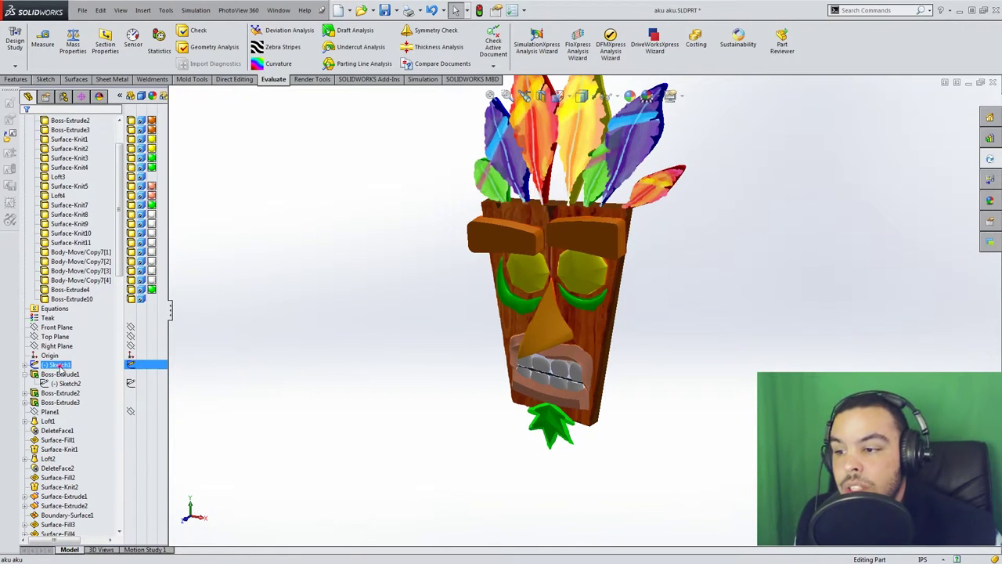
click(67, 349)
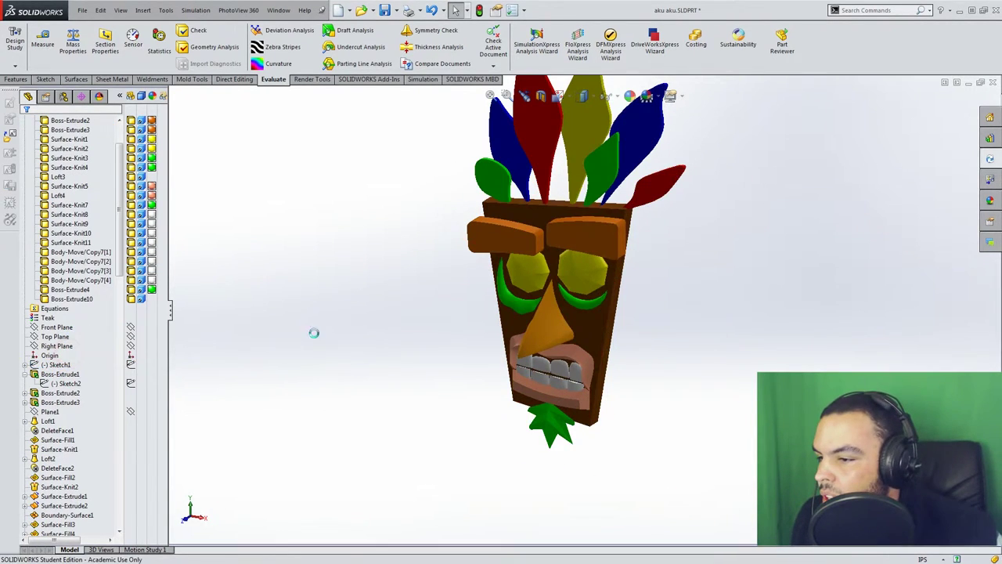
scroll(572, 228, down, 3)
middle_drag(578, 215, 603, 178)
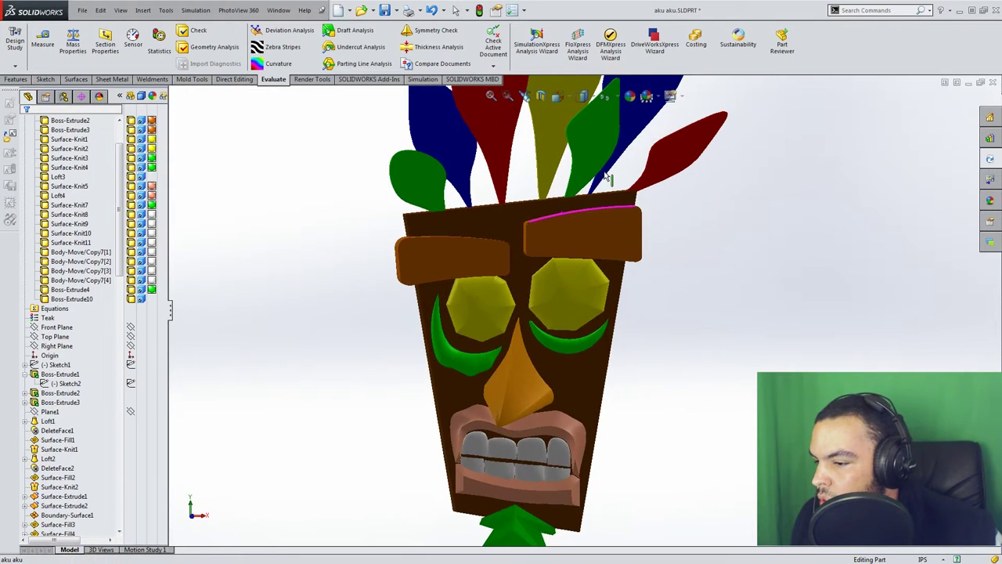
Roll the history forward past DeleteFace3 and inspect the open front faces of both eyebrows from the side.
scroll(90, 335, down, 11)
scroll(89, 335, down, 12)
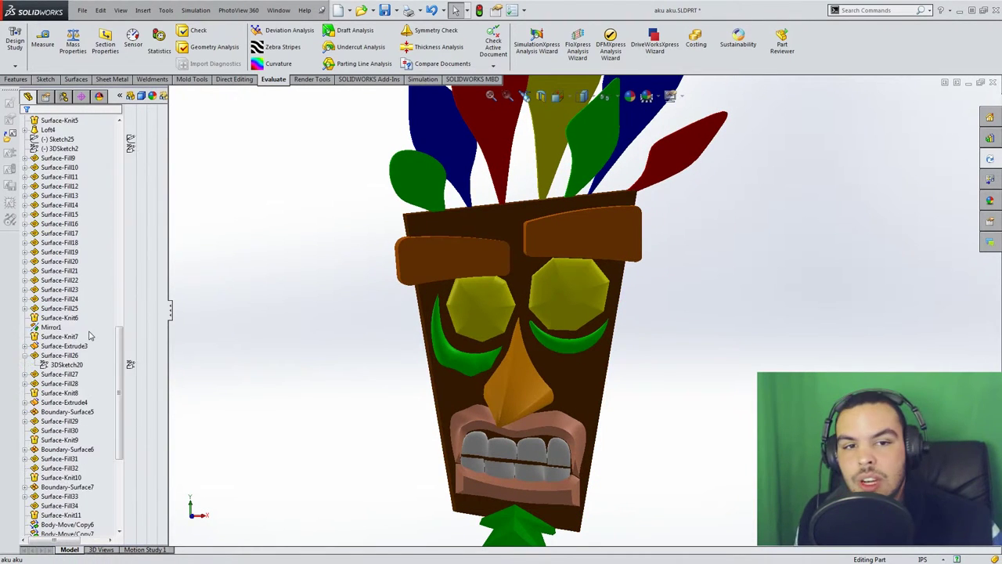
scroll(72, 378, down, 5)
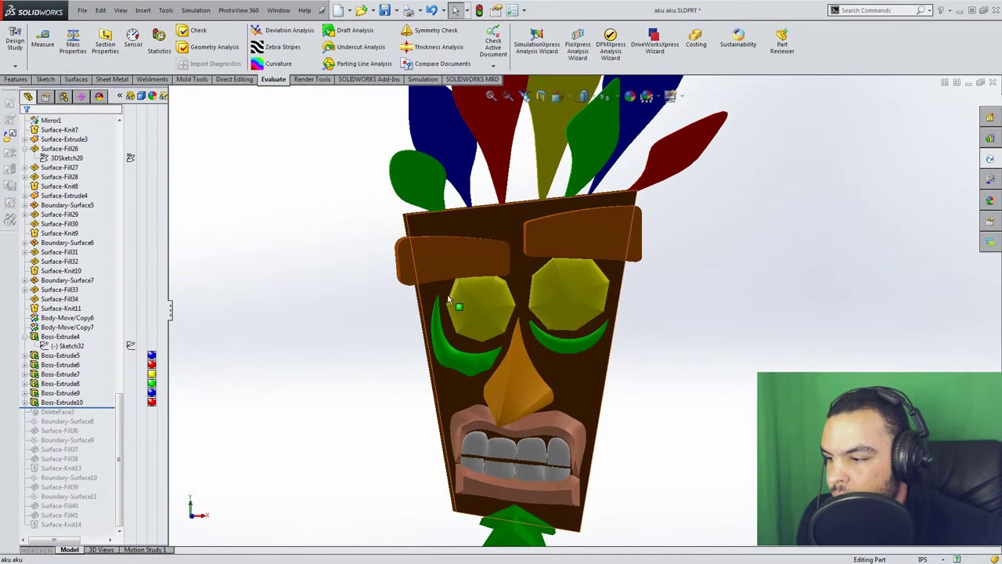
drag(105, 407, 107, 416)
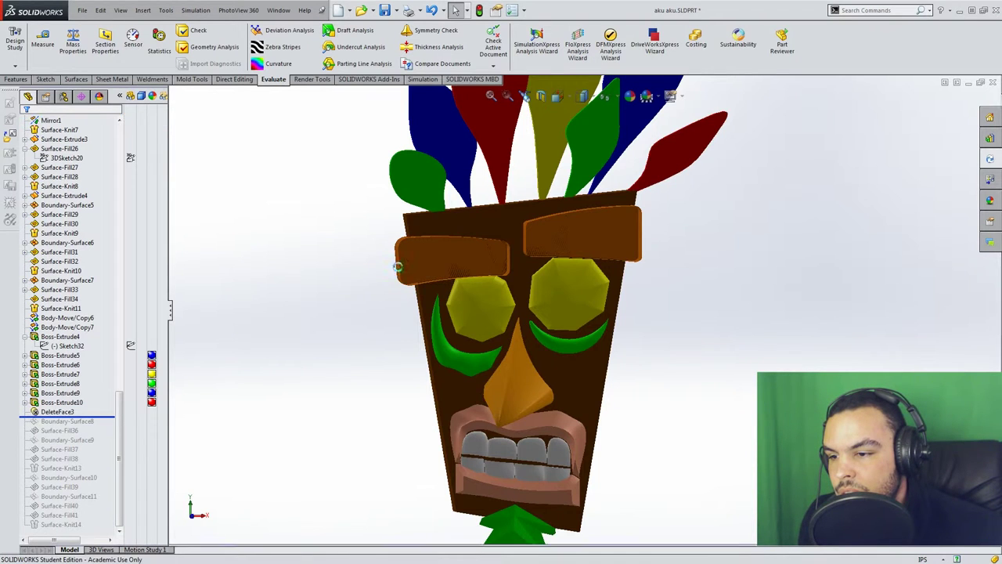
scroll(577, 251, down, 5)
middle_drag(577, 250, 637, 313)
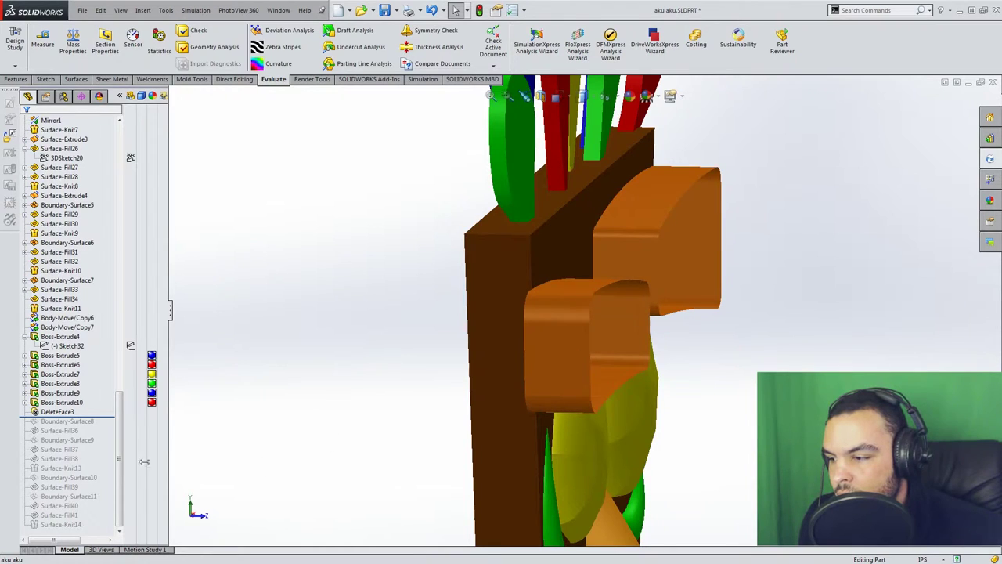
Roll the history forward past Boundary-Surface8 and Surface-Fill36 and inspect the new front surfaces of the first eyebrow.
drag(101, 419, 98, 427)
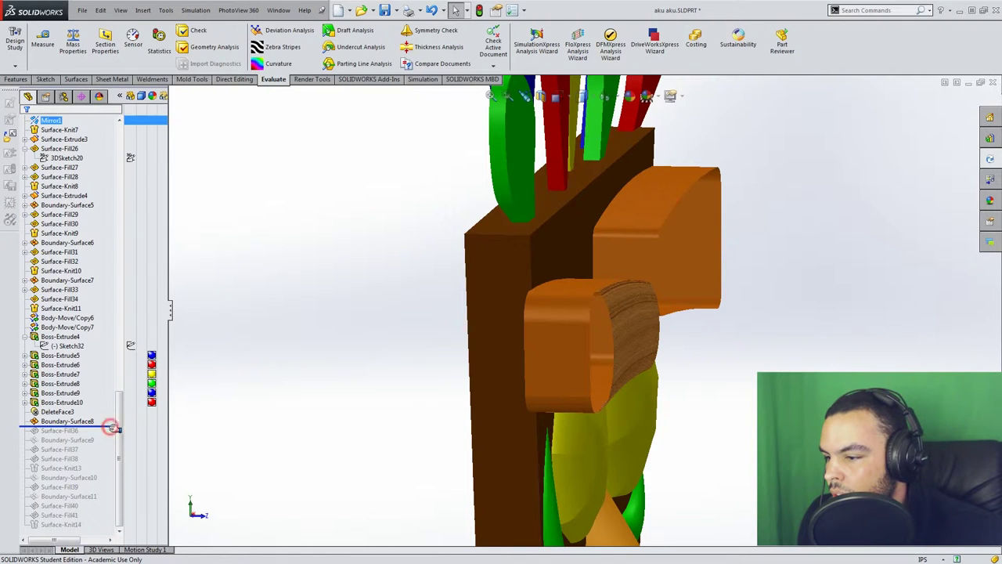
drag(107, 426, 102, 436)
scroll(629, 336, down, 2)
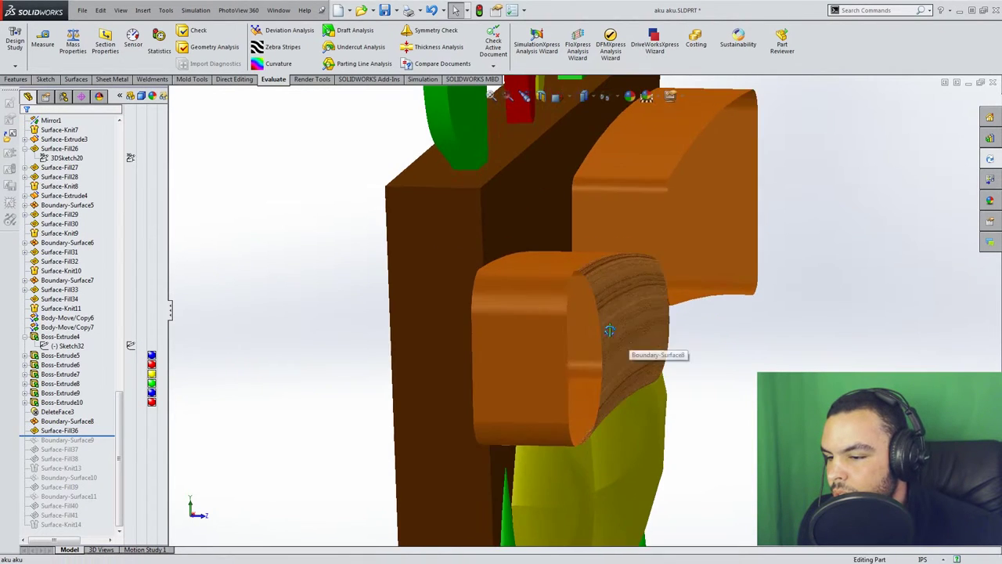
middle_drag(608, 329, 325, 404)
scroll(594, 340, up, 3)
scroll(595, 341, down, 2)
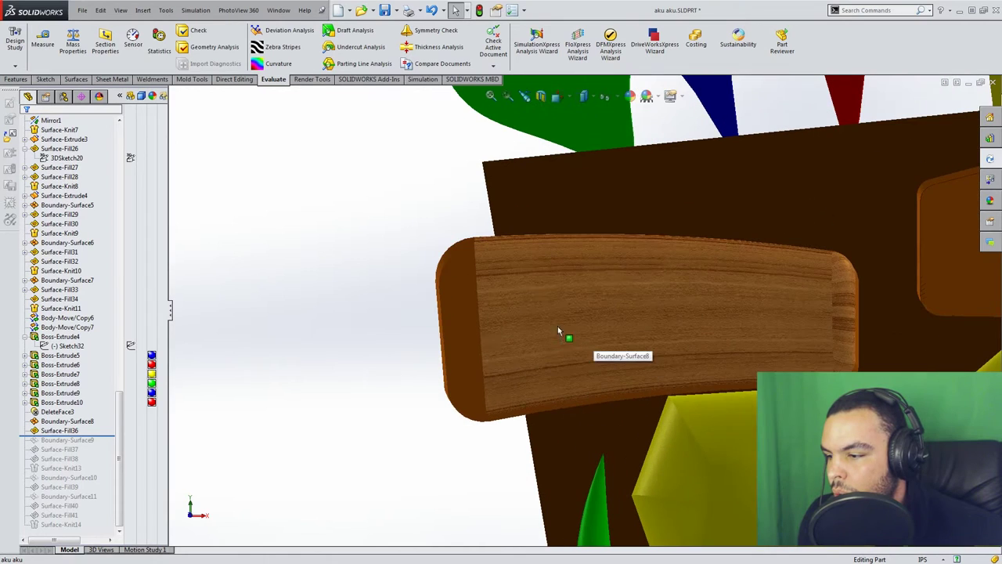
Roll the history back before Surface-Fill36 and forward past it again to compare the eyebrow's inner end.
click(78, 440)
drag(97, 435, 100, 426)
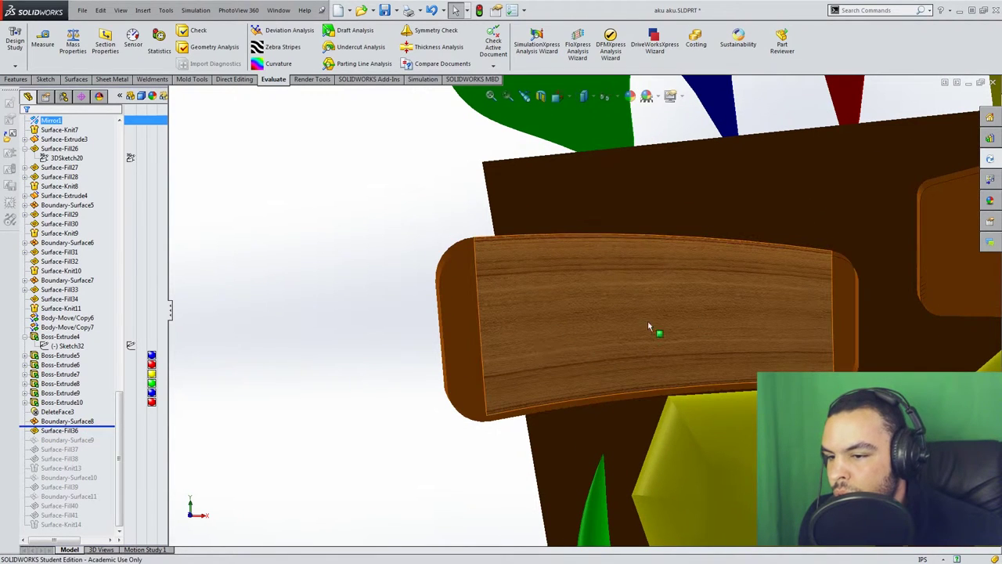
middle_drag(655, 331, 823, 320)
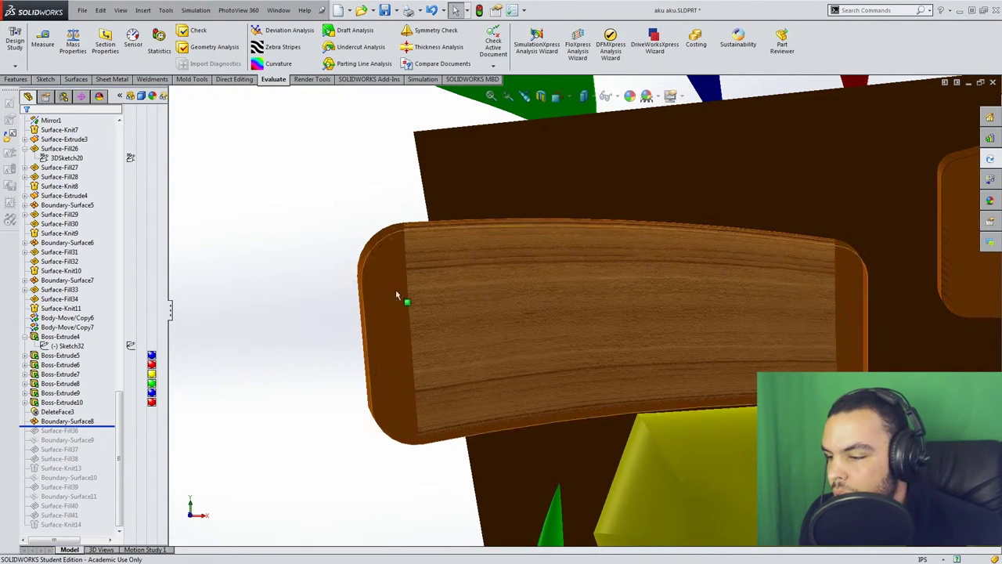
click(90, 422)
click(81, 429)
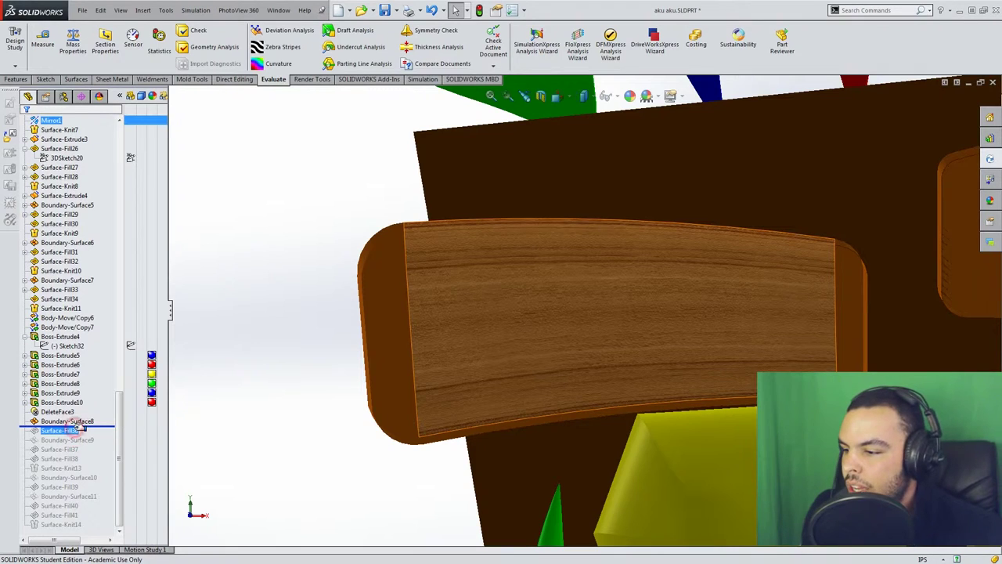
drag(78, 425, 78, 435)
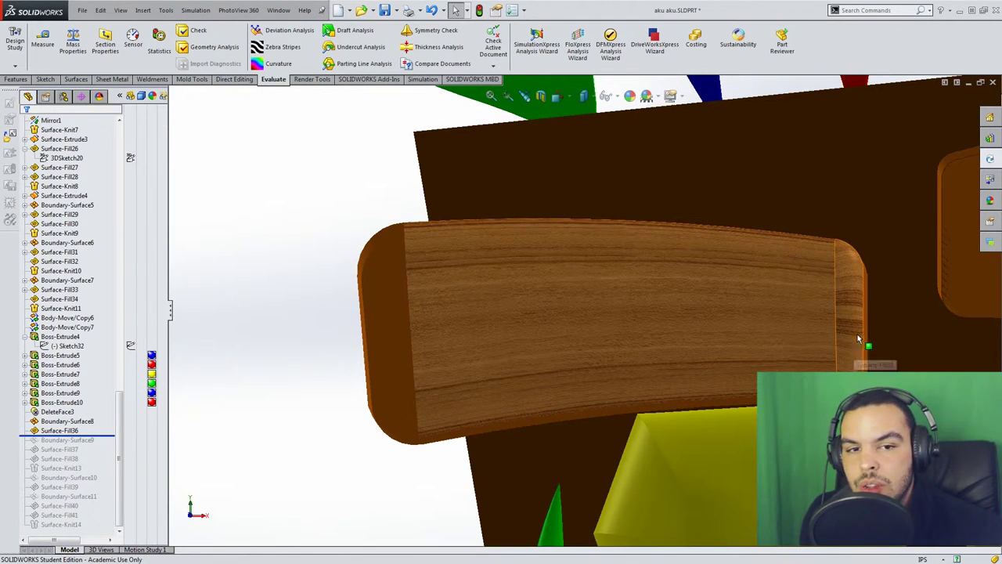
Check the transition between Boundary-Surface8 and Surface-Fill36 with zebra stripes, turn the stripes off and inspect the eyebrow's open outer end.
click(292, 54)
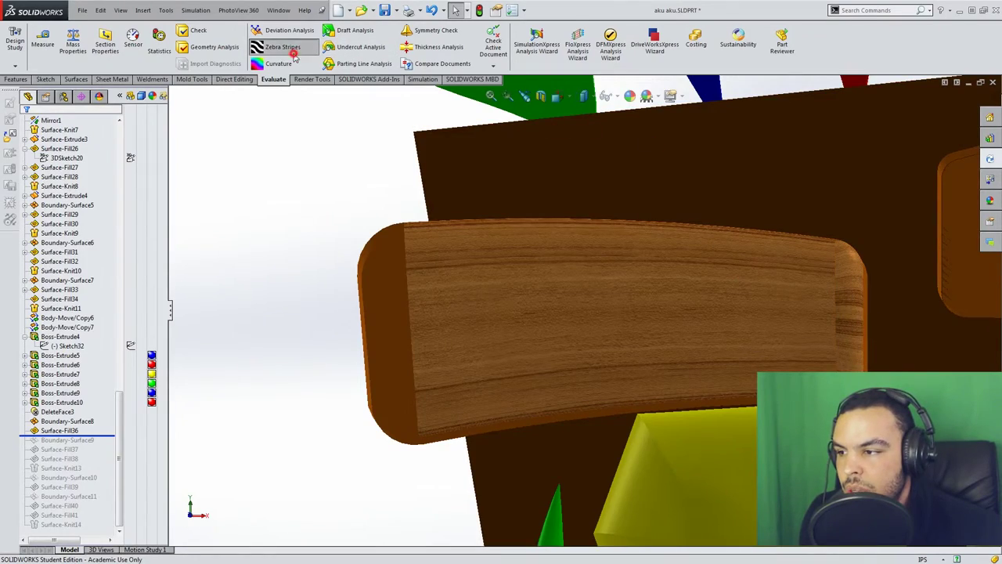
scroll(832, 335, down, 2)
right_click(827, 331)
middle_drag(827, 332, 819, 364)
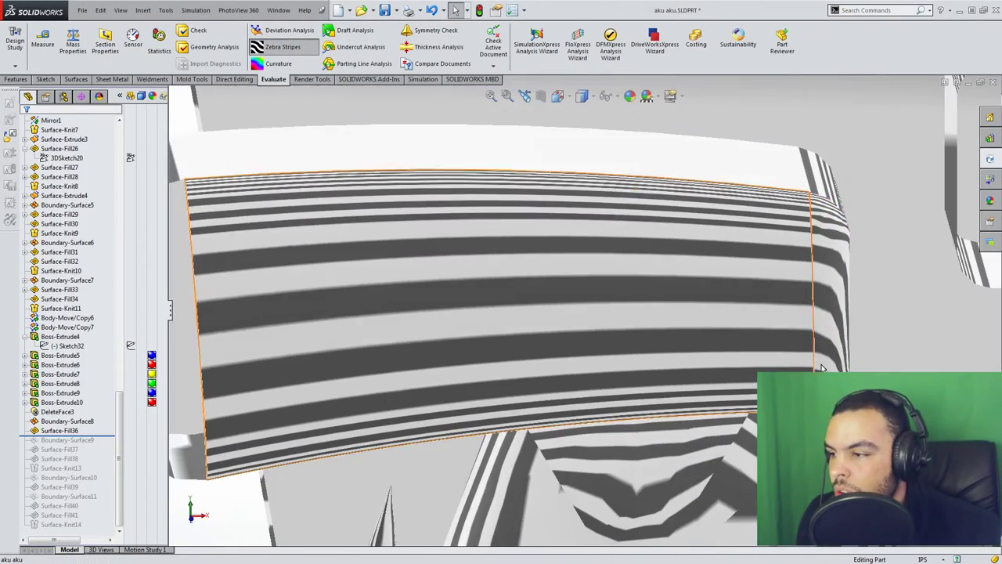
click(290, 53)
scroll(425, 292, up, 3)
scroll(180, 363, down, 2)
click(110, 432)
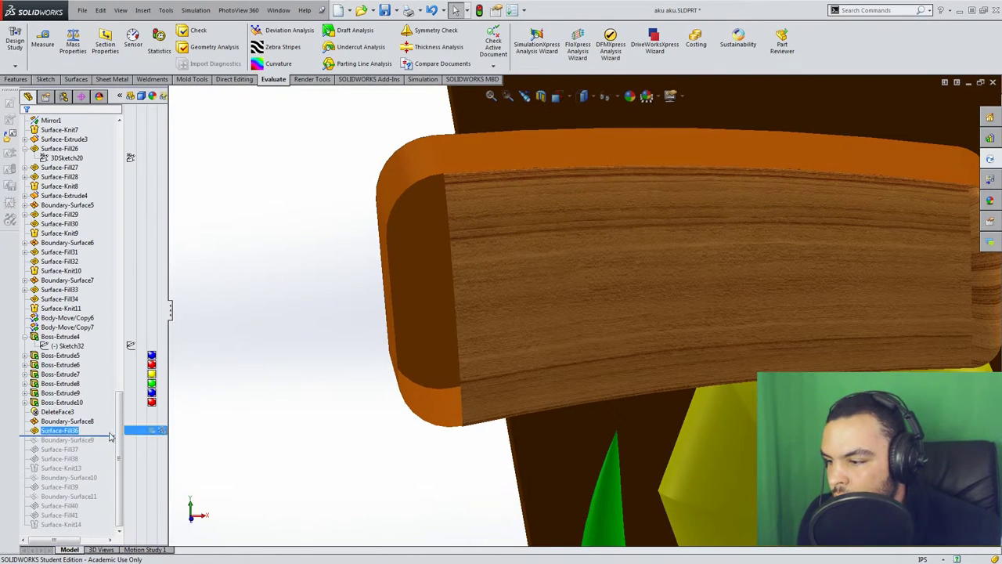
click(90, 441)
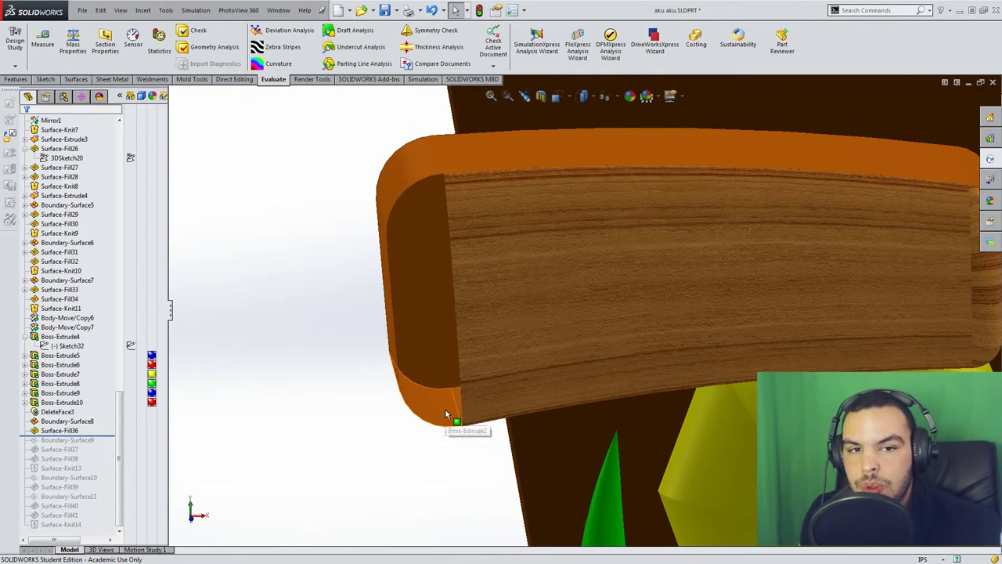
Roll the history forward past Boundary-Surface9 and inspect the new surface strip at the first eyebrow's open outer end.
middle_drag(444, 414, 447, 384)
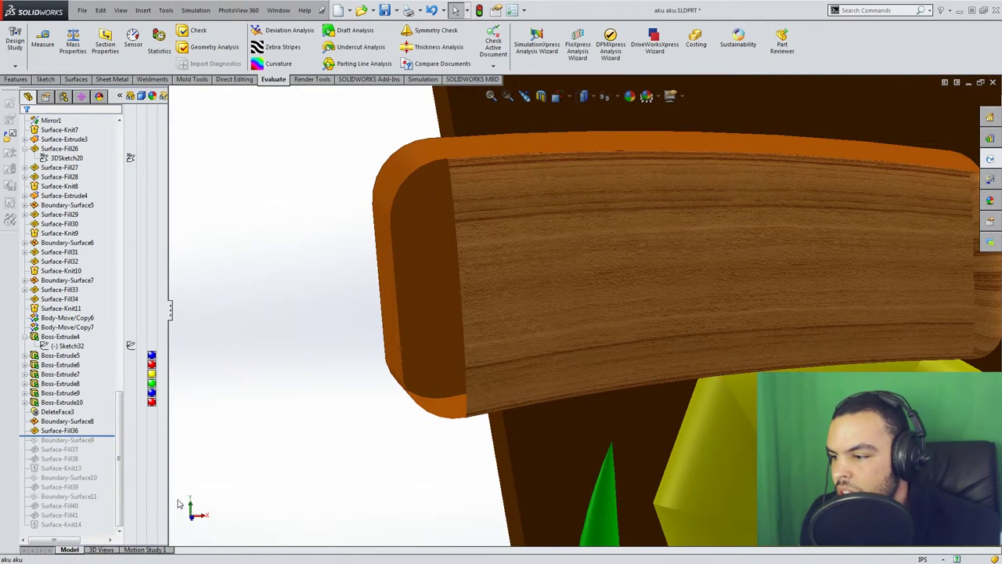
mouse_move(100, 436)
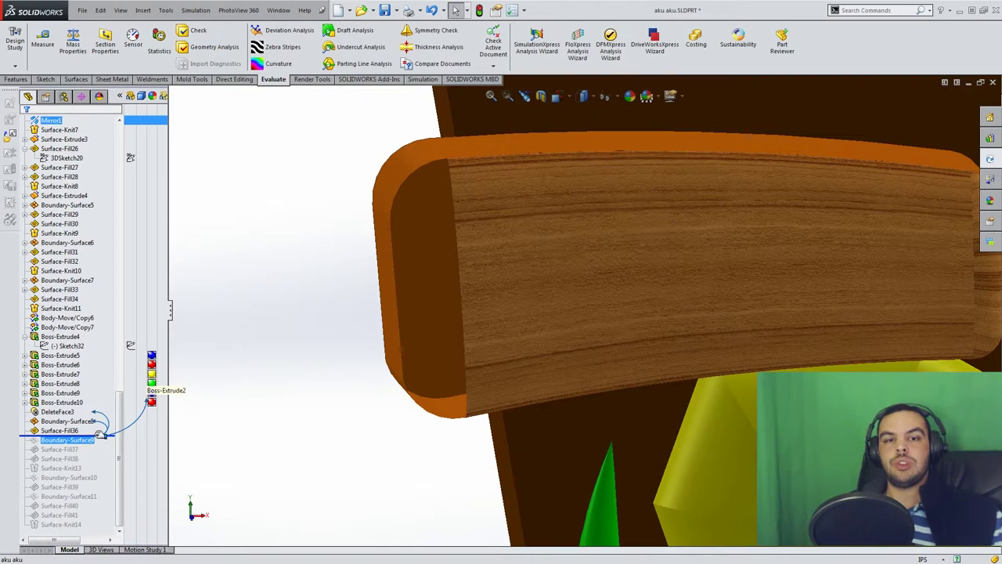
drag(100, 436, 100, 445)
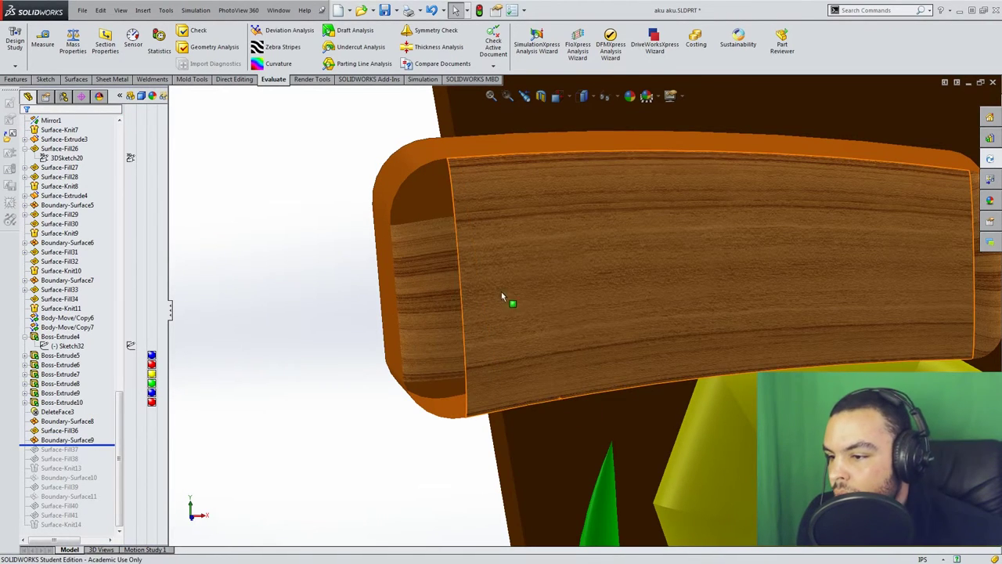
scroll(426, 281, down, 4)
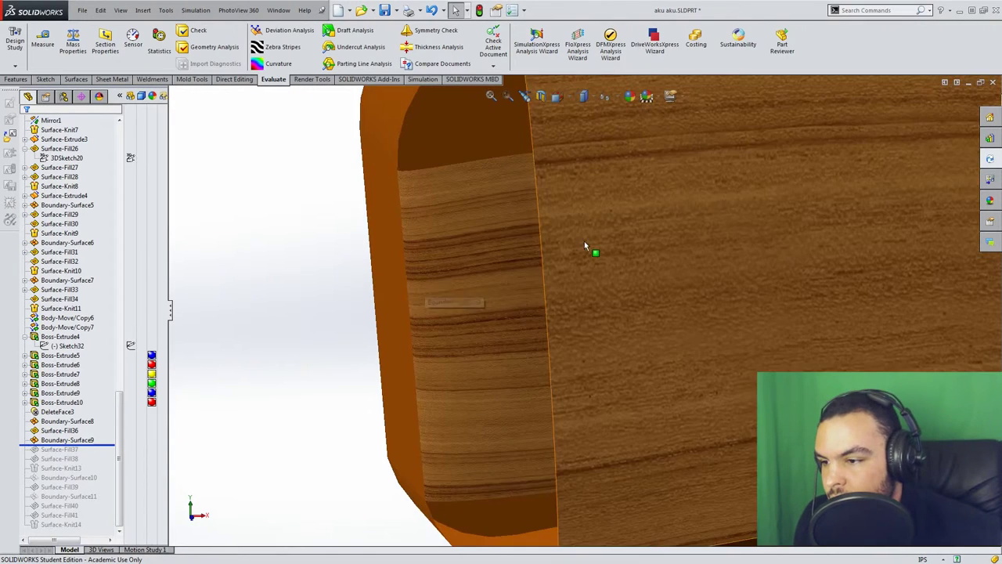
scroll(584, 241, up, 3)
scroll(481, 323, up, 1)
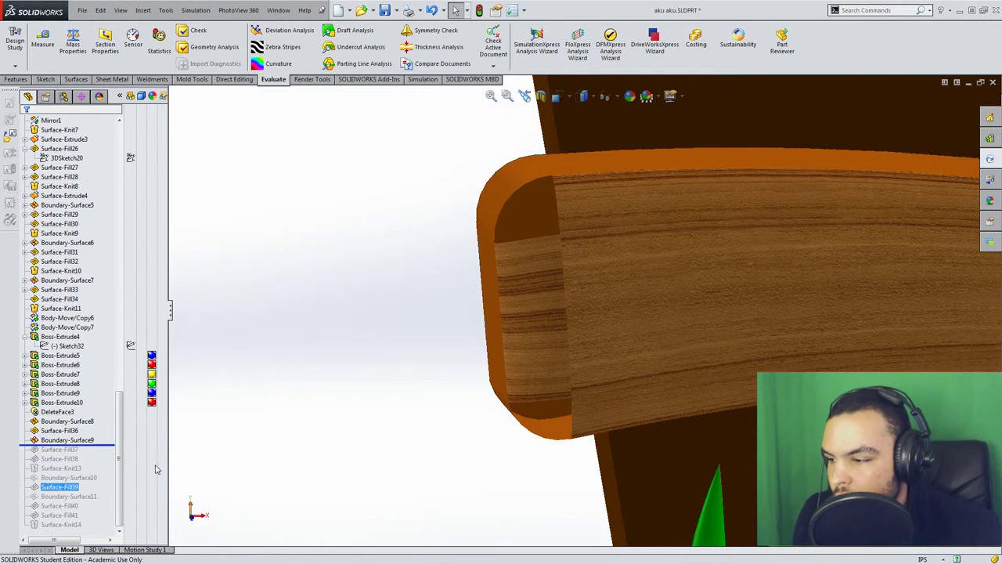
Roll the history forward past Surface-Fill37 and Surface-Fill38, and check the eyebrow's front surface transitions with temporary zebra stripes.
drag(115, 444, 106, 463)
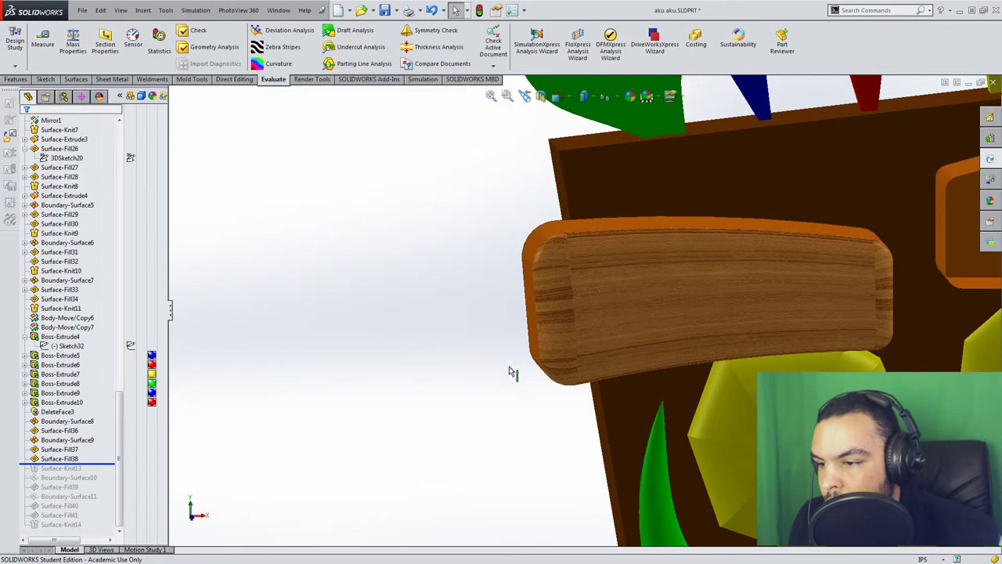
click(278, 47)
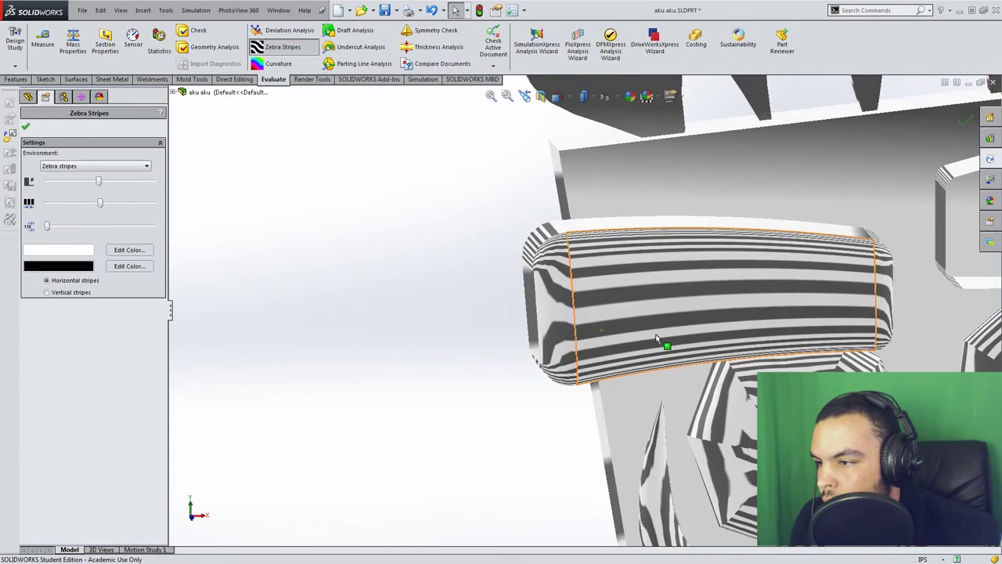
key(Return)
middle_drag(649, 269, 647, 304)
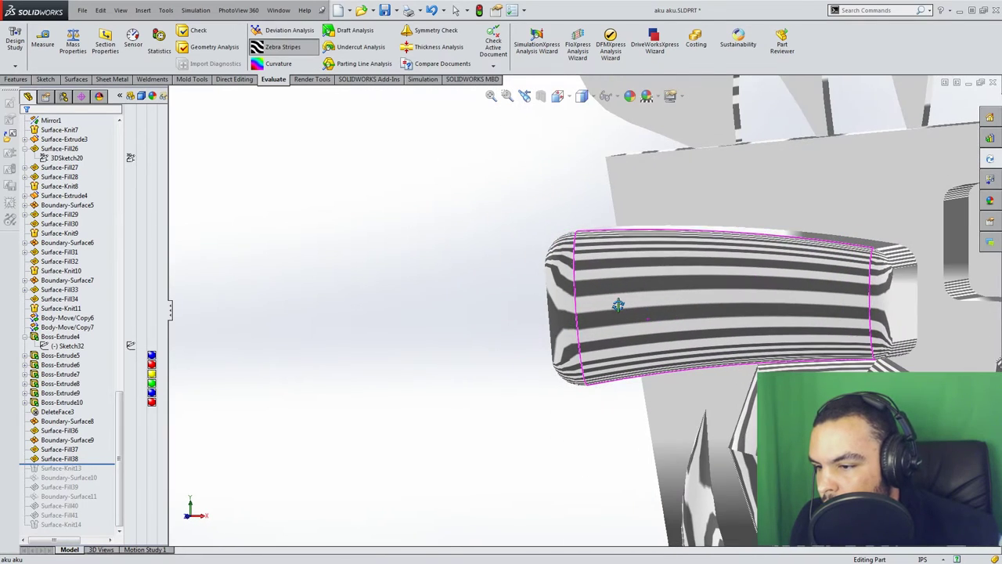
click(278, 47)
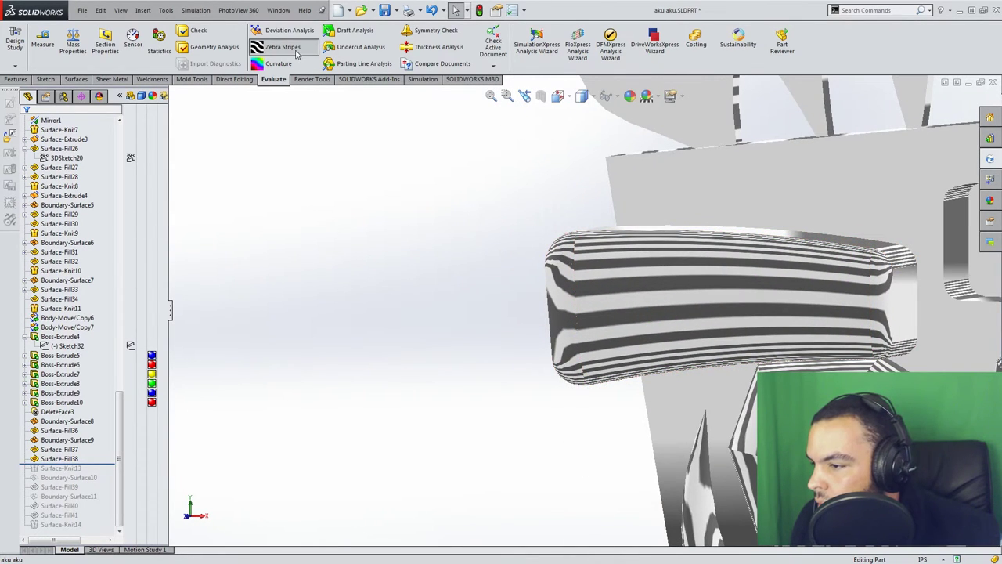
Roll the history forward past Surface-Knit13 to inspect the first eyebrow, and past Surface-Knit14 to review the complete mask.
drag(96, 462, 95, 473)
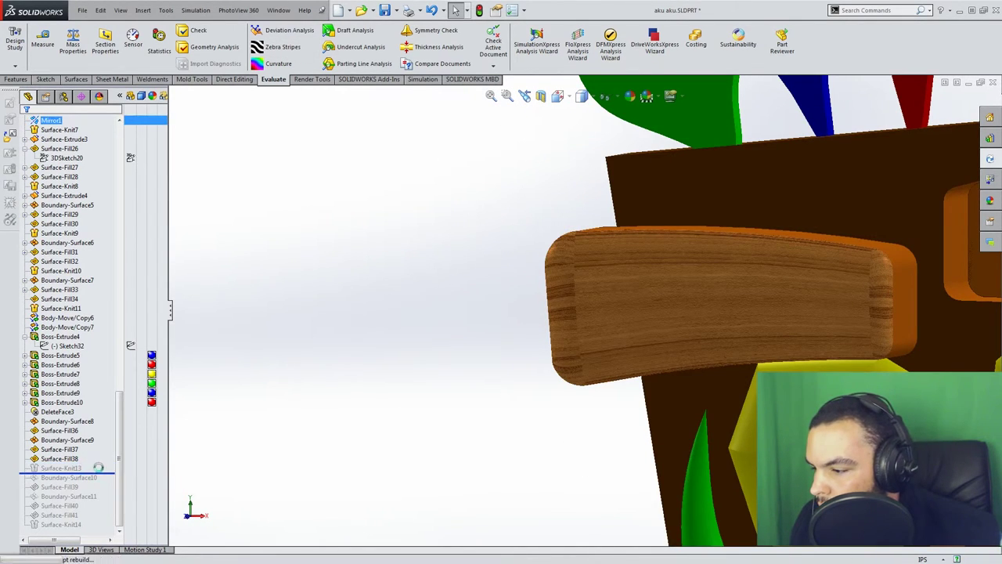
middle_drag(695, 293, 751, 293)
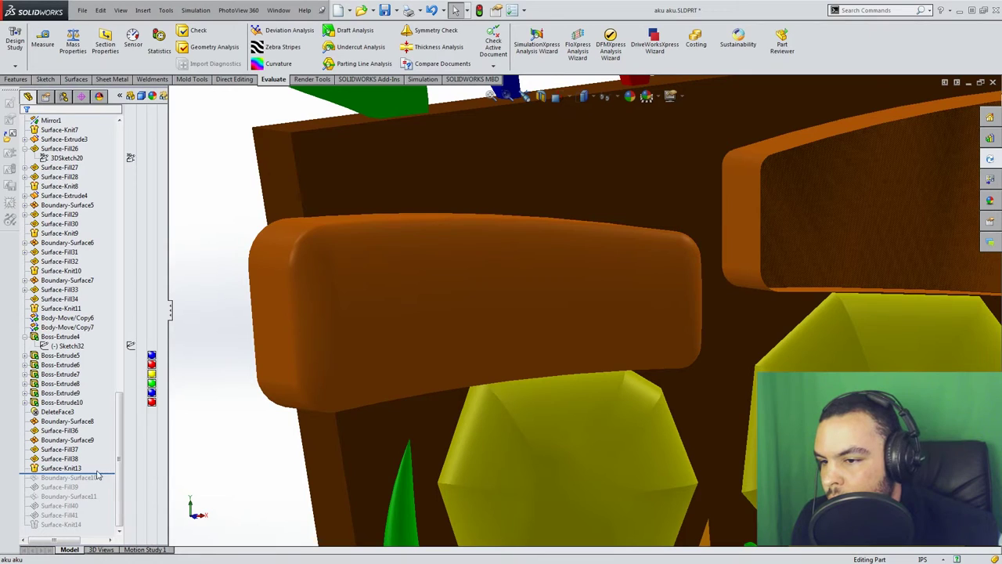
drag(95, 475, 96, 529)
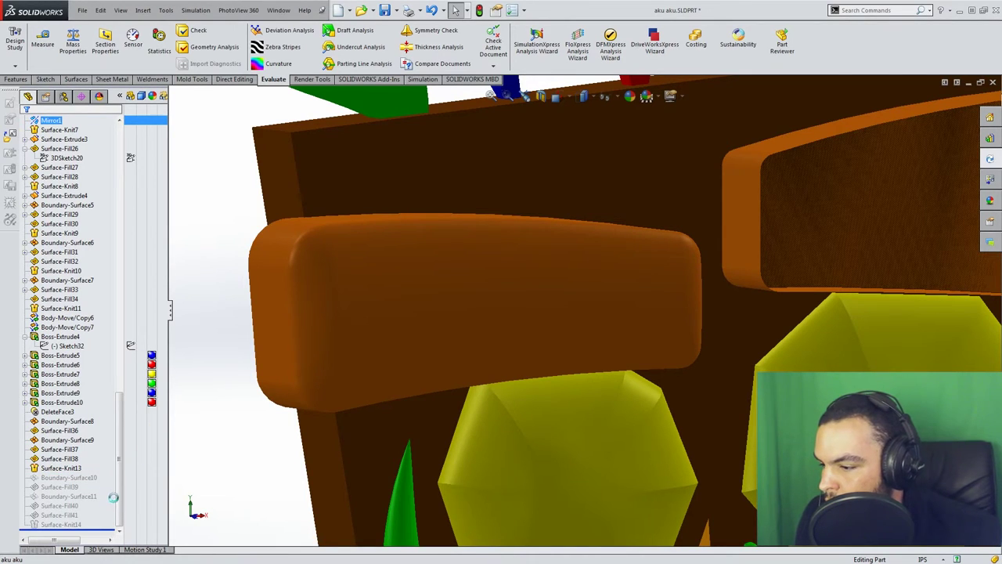
key(f)
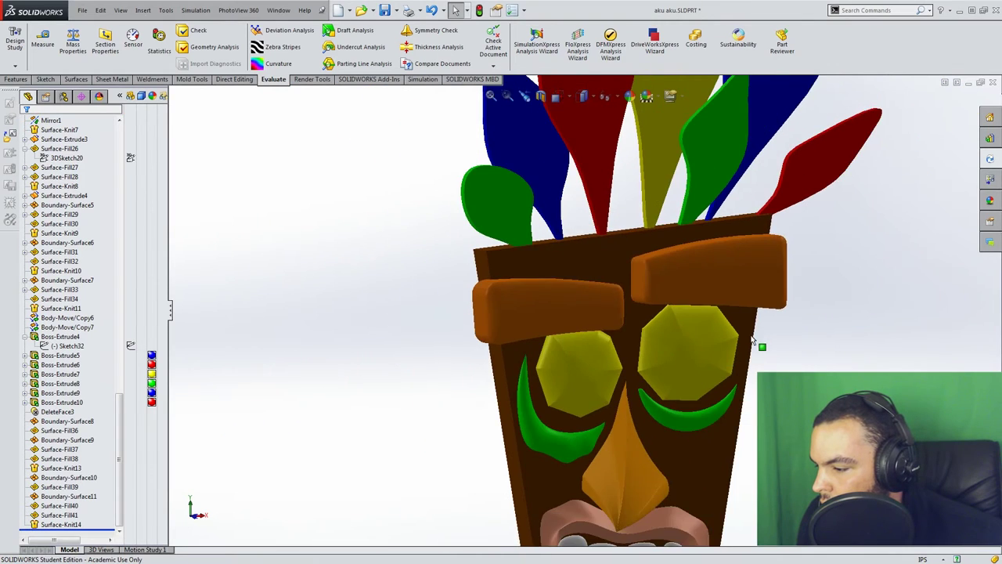
middle_drag(714, 440, 684, 462)
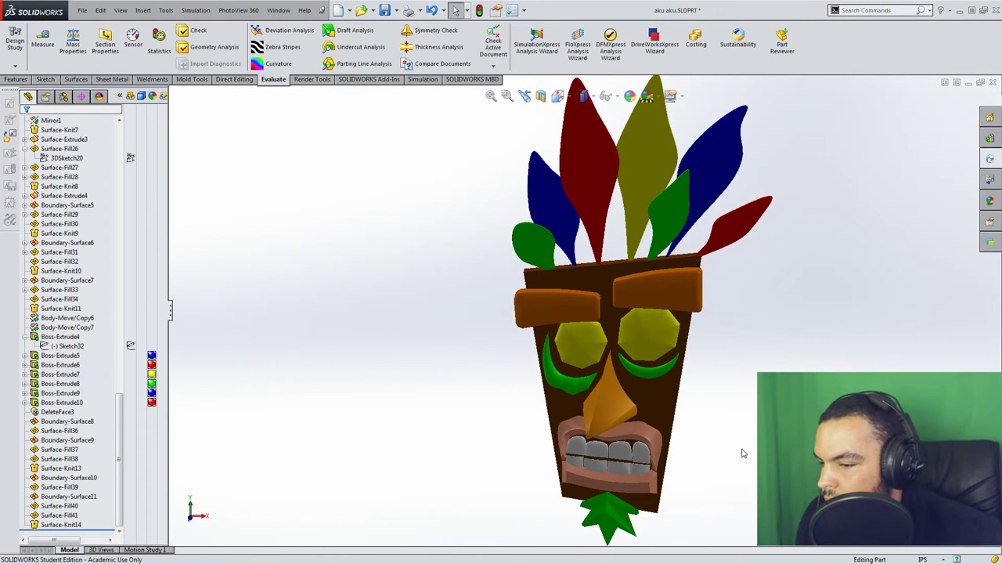
scroll(748, 398, up, 4)
scroll(703, 373, down, 2)
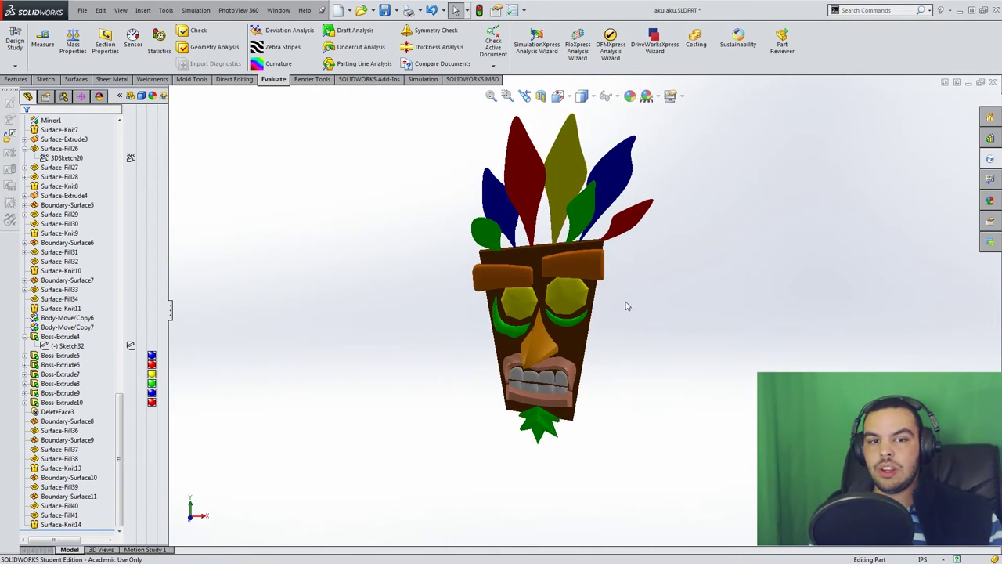
scroll(626, 306, up, 1)
scroll(551, 261, down, 2)
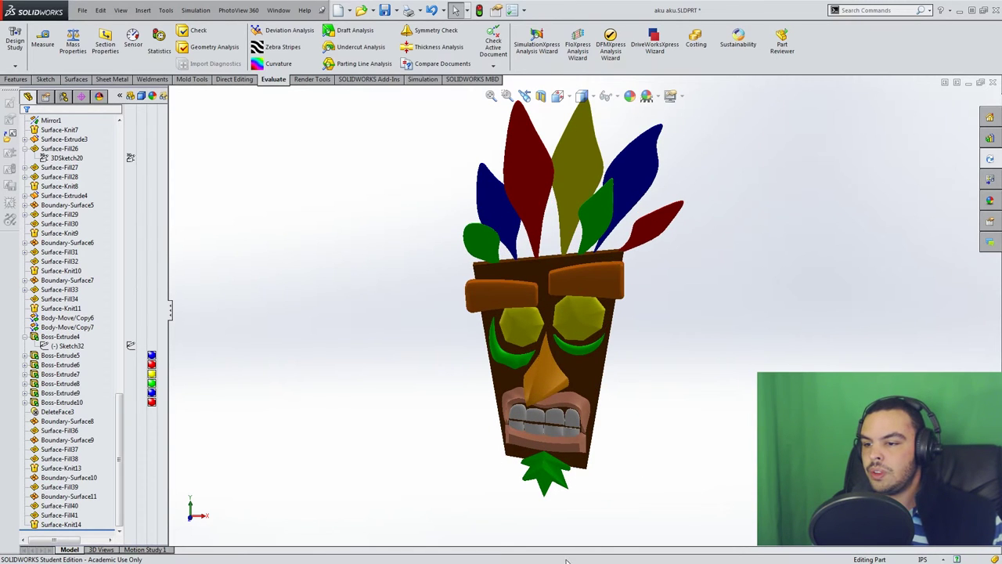